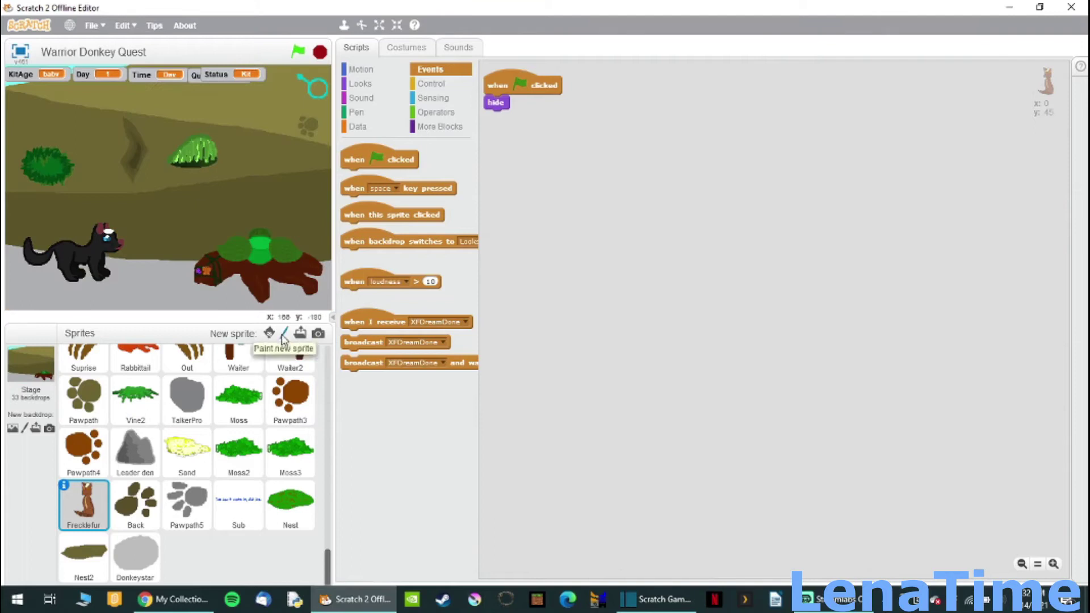
# Create a new painted sprite and sketch a standing cat's body, legs and raised tail with red brush strokes.
pyautogui.click(284, 333)
pyautogui.moveTo(726, 287); pyautogui.dragTo(712, 373)
pyautogui.scroll(-1, 712, 373)
pyautogui.moveTo(740, 268); pyautogui.dragTo(681, 409)
pyautogui.moveTo(734, 307); pyautogui.dragTo(728, 414)
pyautogui.moveTo(786, 288); pyautogui.dragTo(778, 406)
pyautogui.moveTo(757, 335); pyautogui.dragTo(763, 403)
pyautogui.moveTo(789, 284)
pyautogui.mouseDown()
pyautogui.moveTo(812, 210)
pyautogui.moveTo(860, 166)
pyautogui.mouseUp()
# Sketch the cat's head and two ears in red above the body.
pyautogui.moveTo(763, 180); pyautogui.dragTo(781, 129)
pyautogui.moveTo(679, 138)
pyautogui.mouseDown()
pyautogui.moveTo(709, 157)
pyautogui.moveTo(670, 173)
pyautogui.mouseUp()
pyautogui.moveTo(669, 193)
pyautogui.mouseDown()
pyautogui.moveTo(732, 239)
pyautogui.moveTo(771, 196)
pyautogui.moveTo(709, 239)
pyautogui.moveTo(755, 185)
pyautogui.mouseUp()
pyautogui.hotkey('ctrl', 'z')
pyautogui.moveTo(674, 187)
pyautogui.mouseDown()
pyautogui.moveTo(737, 185)
pyautogui.moveTo(738, 259)
pyautogui.moveTo(778, 290)
pyautogui.mouseUp()
pyautogui.click(630, 73)
pyautogui.click(630, 72)
# Outline both pointed ears and the top of the head in blue over the red sketch.
pyautogui.click(1050, 510)
pyautogui.click(760, 536)
pyautogui.moveTo(800, 227); pyautogui.dragTo(784, 337)
pyautogui.click(1050, 510)
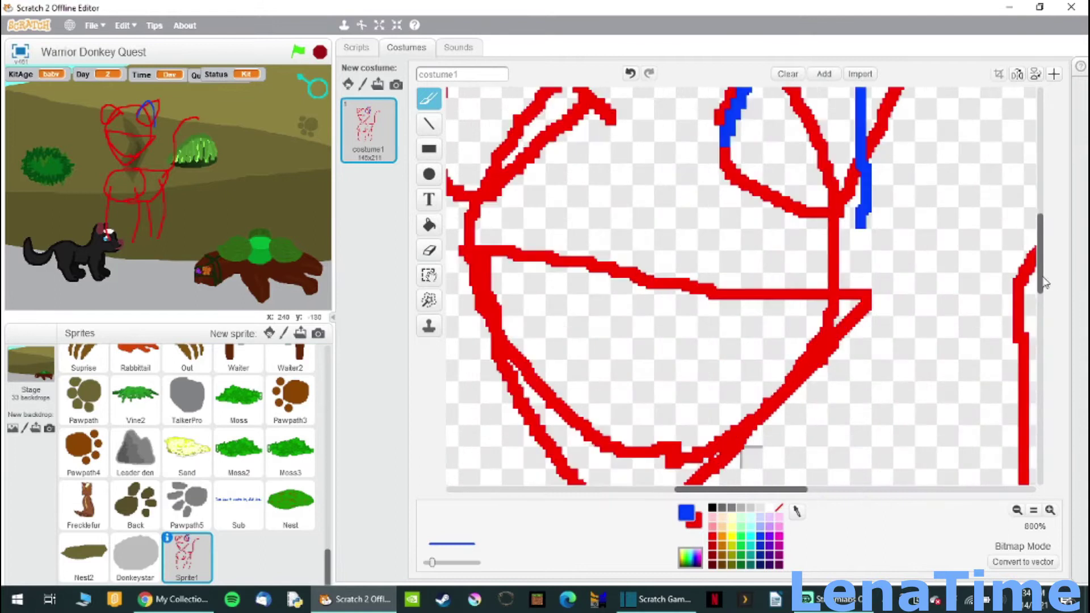
pyautogui.click(1017, 510)
pyautogui.moveTo(604, 230); pyautogui.dragTo(682, 170)
pyautogui.hotkey('ctrl', 'z')
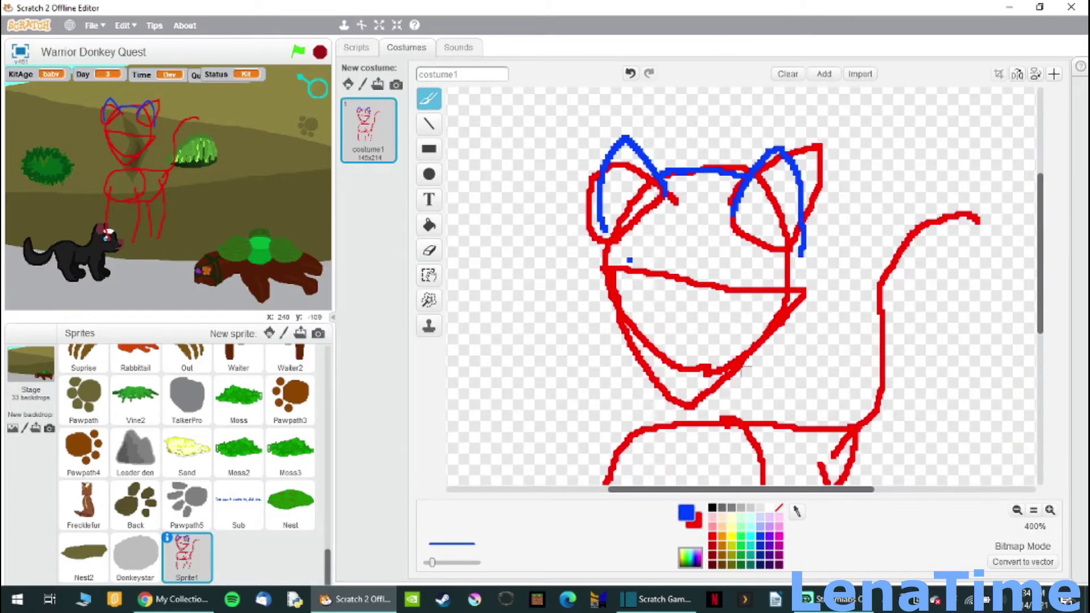
# Draw the cat's cheeks and inner-ear lines in blue to extend the head outline.
pyautogui.scroll(-3, 1066, 334)
pyautogui.moveTo(605, 166)
pyautogui.mouseDown()
pyautogui.moveTo(594, 241)
pyautogui.moveTo(655, 328)
pyautogui.mouseUp()
pyautogui.moveTo(800, 191)
pyautogui.mouseDown()
pyautogui.moveTo(798, 234)
pyautogui.moveTo(755, 337)
pyautogui.moveTo(726, 330)
pyautogui.mouseUp()
pyautogui.hotkey('ctrl', 'z')
pyautogui.hotkey('ctrl', 'z')
pyautogui.moveTo(596, 202); pyautogui.dragTo(602, 230)
pyautogui.scroll(5, 986, 214)
pyautogui.moveTo(624, 190)
pyautogui.mouseDown()
pyautogui.moveTo(624, 264)
pyautogui.moveTo(635, 276)
pyautogui.mouseUp()
pyautogui.hotkey('ctrl', 'z')
pyautogui.moveTo(777, 198); pyautogui.dragTo(780, 291)
pyautogui.moveTo(611, 238); pyautogui.dragTo(633, 254)
pyautogui.click(630, 73)
pyautogui.scroll(-2, 1041, 306)
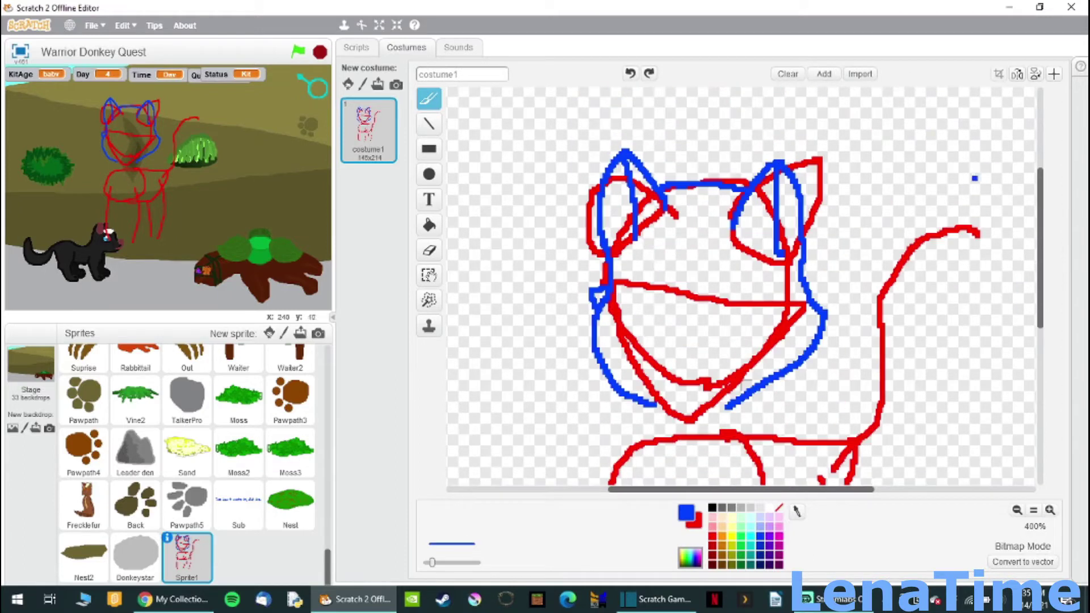
# Remove the red sketch lines inside the head with a transparent fill.
pyautogui.click(428, 224)
pyautogui.click(779, 508)
pyautogui.click(710, 300)
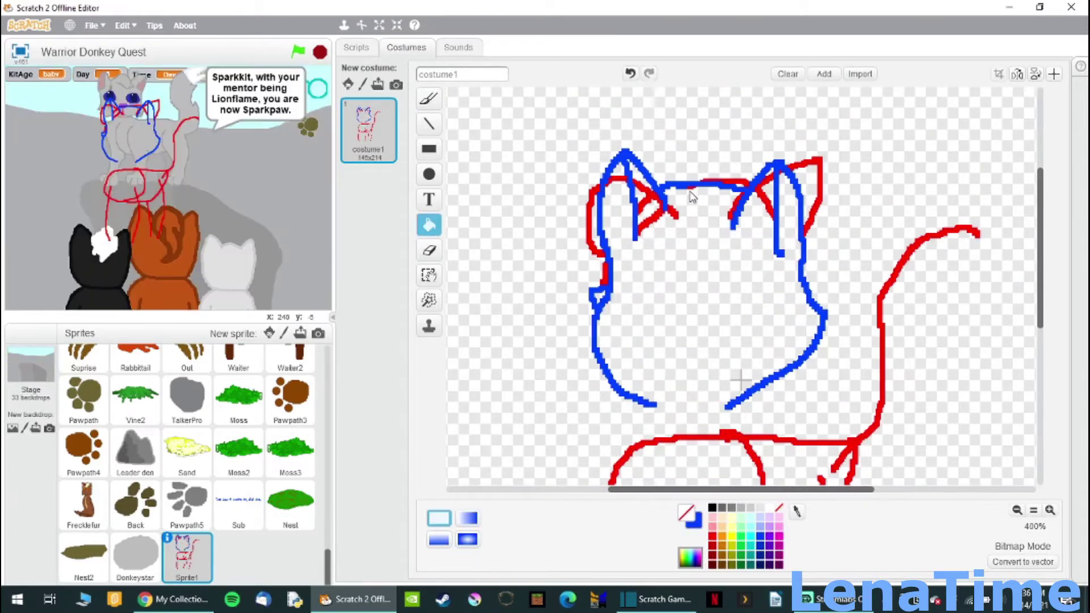
# Select the head outline and move it slightly left and up relative to the body sketch.
pyautogui.click(1016, 510)
pyautogui.click(428, 275)
pyautogui.moveTo(584, 169); pyautogui.dragTo(773, 345)
# Draw the back line from the cheek and a thick, curved tail with the blue brush.
pyautogui.click(694, 520)
pyautogui.click(1050, 509)
pyautogui.click(429, 98)
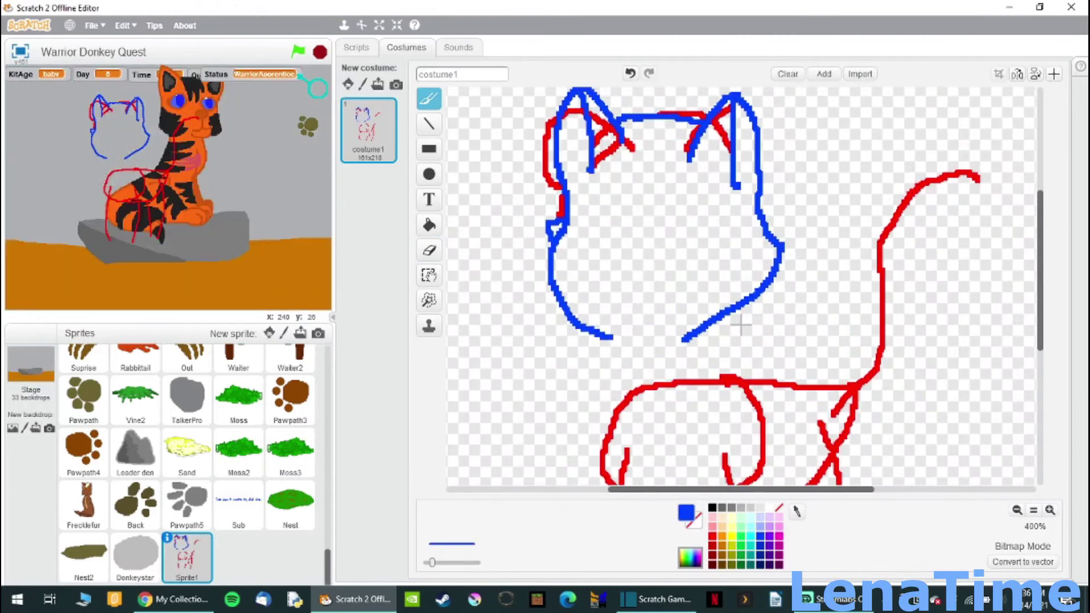
pyautogui.scroll(-7, 741, 325)
pyautogui.scroll(5, 741, 306)
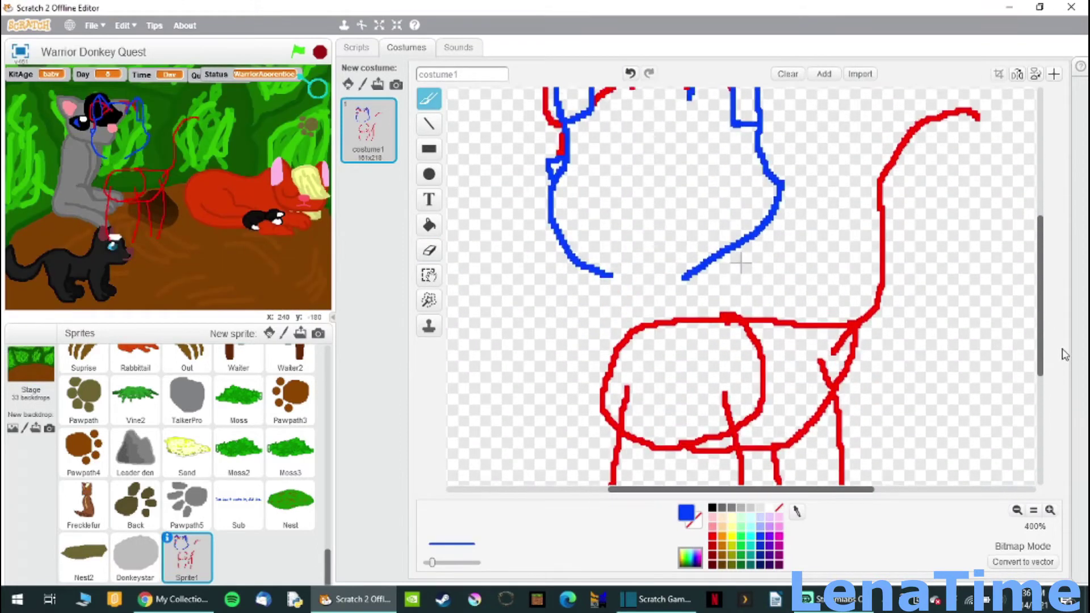
pyautogui.moveTo(712, 290); pyautogui.dragTo(846, 193)
pyautogui.hscroll(6, 741, 285)
pyautogui.moveTo(925, 182)
pyautogui.mouseDown()
pyautogui.moveTo(806, 185)
pyautogui.moveTo(780, 318)
pyautogui.mouseUp()
# Draw a small nose at the muzzle's edge and a round near eye in blue.
pyautogui.scroll(-5, 686, 500)
pyautogui.scroll(-2, 687, 488)
pyautogui.scroll(3, 632, 227)
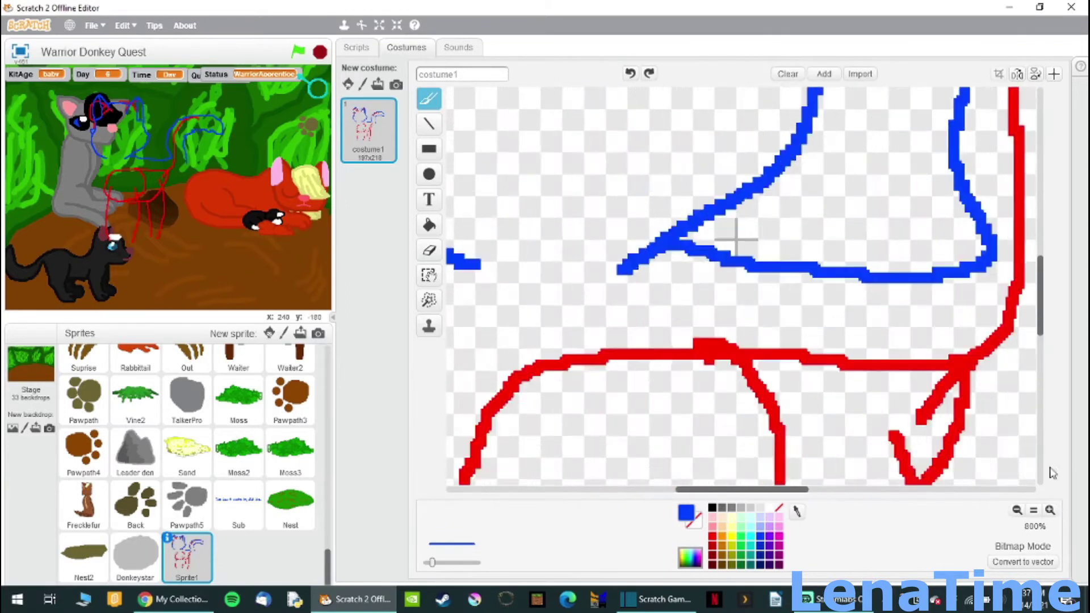
pyautogui.moveTo(599, 327); pyautogui.dragTo(598, 386)
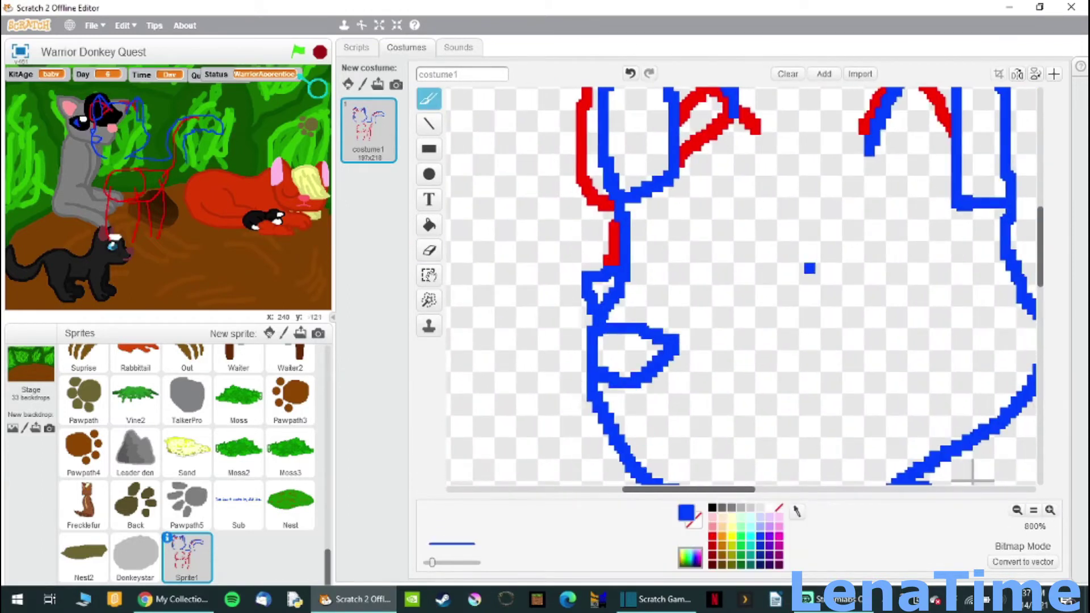
pyautogui.moveTo(809, 267); pyautogui.dragTo(815, 281)
# Name the costume Stand and the sprite Princess.
pyautogui.click(167, 537)
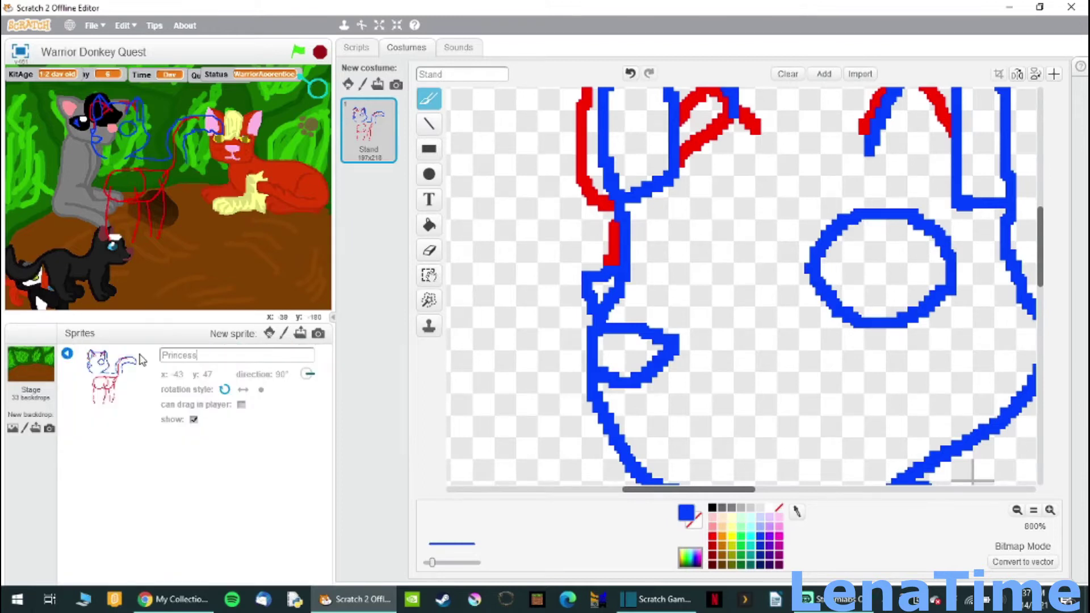
# Add a "go to x: 112 y: -122" block before the repeat loop in Spotkit's script, and place the red kit beside the black cat on stage.
pyautogui.click(356, 47)
pyautogui.click(83, 437)
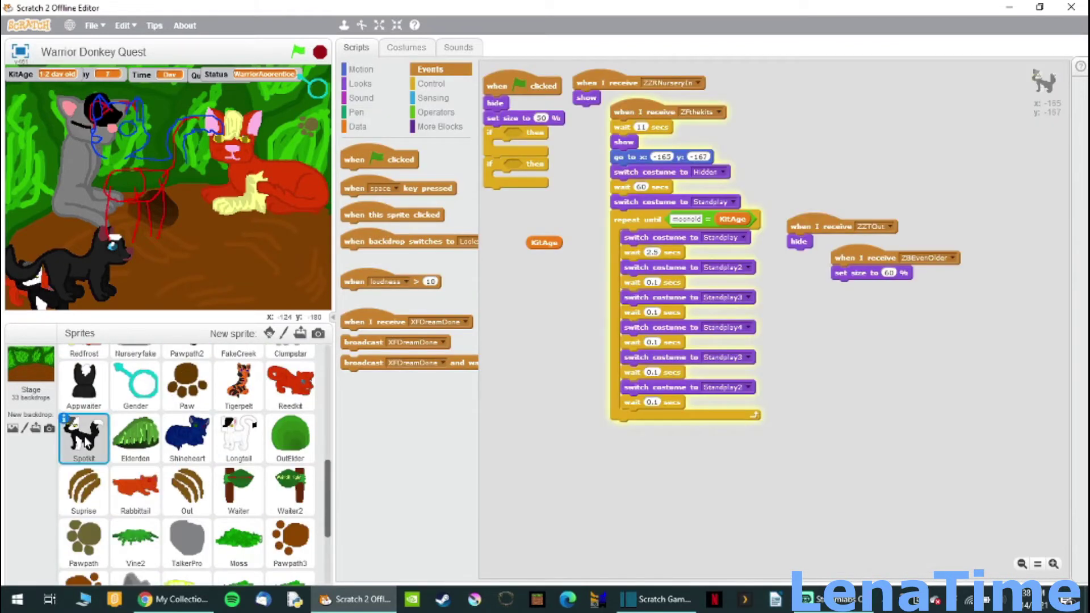
pyautogui.click(361, 69)
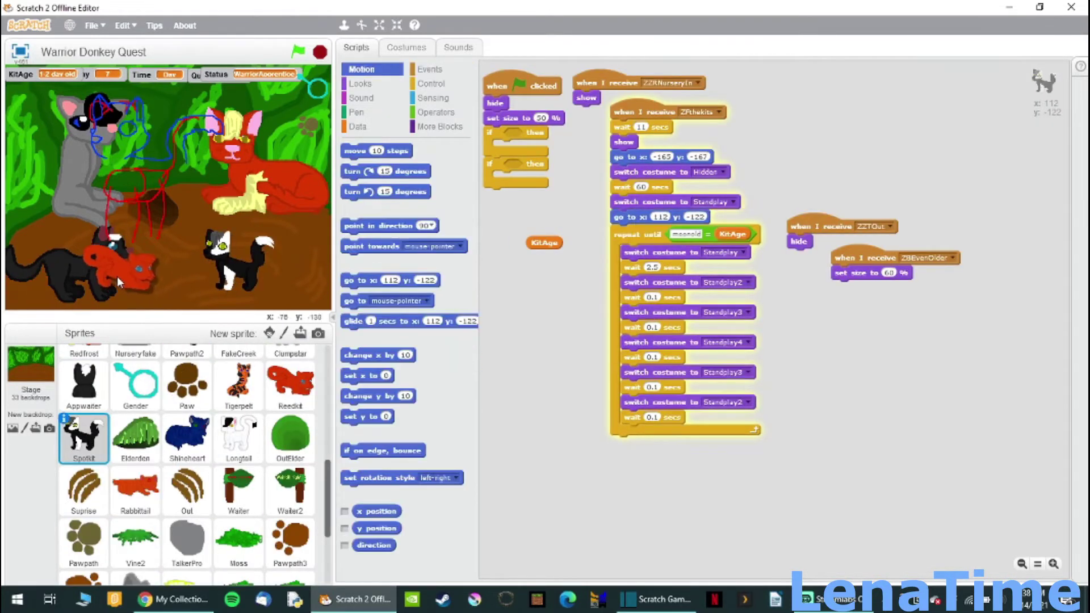
pyautogui.click(117, 277)
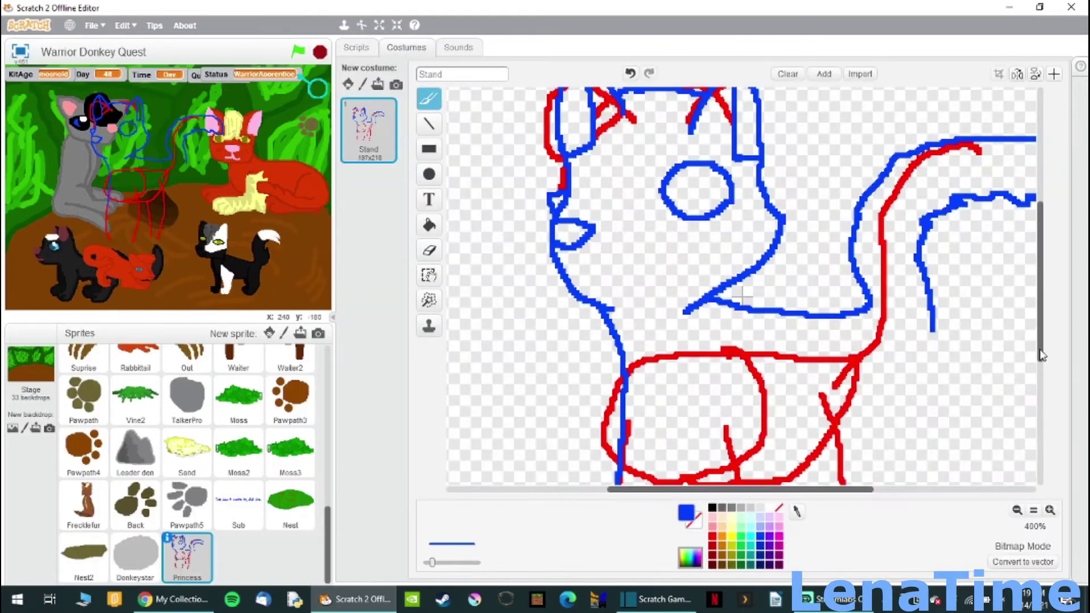
# Draw Princess's first front leg in blue, with a rounded paw, separate toes and the lower inner edge.
pyautogui.moveTo(1045, 352); pyautogui.dragTo(1043, 485)
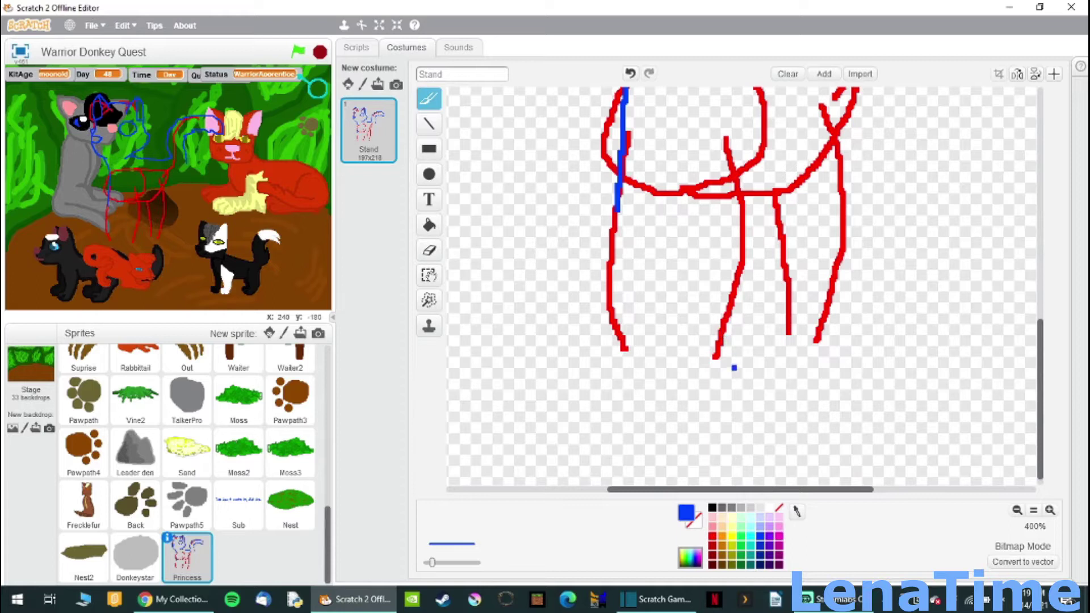
pyautogui.moveTo(618, 213); pyautogui.dragTo(597, 296)
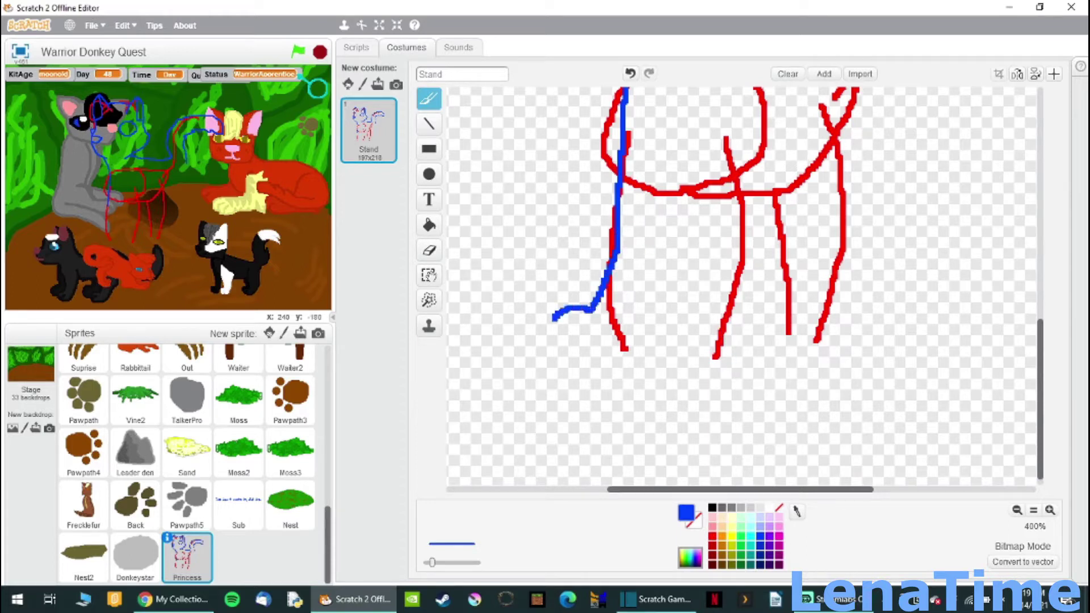
pyautogui.moveTo(593, 324); pyautogui.dragTo(579, 331)
pyautogui.click(609, 346)
pyautogui.moveTo(590, 307)
pyautogui.mouseDown()
pyautogui.moveTo(572, 294)
pyautogui.moveTo(552, 306)
pyautogui.mouseUp()
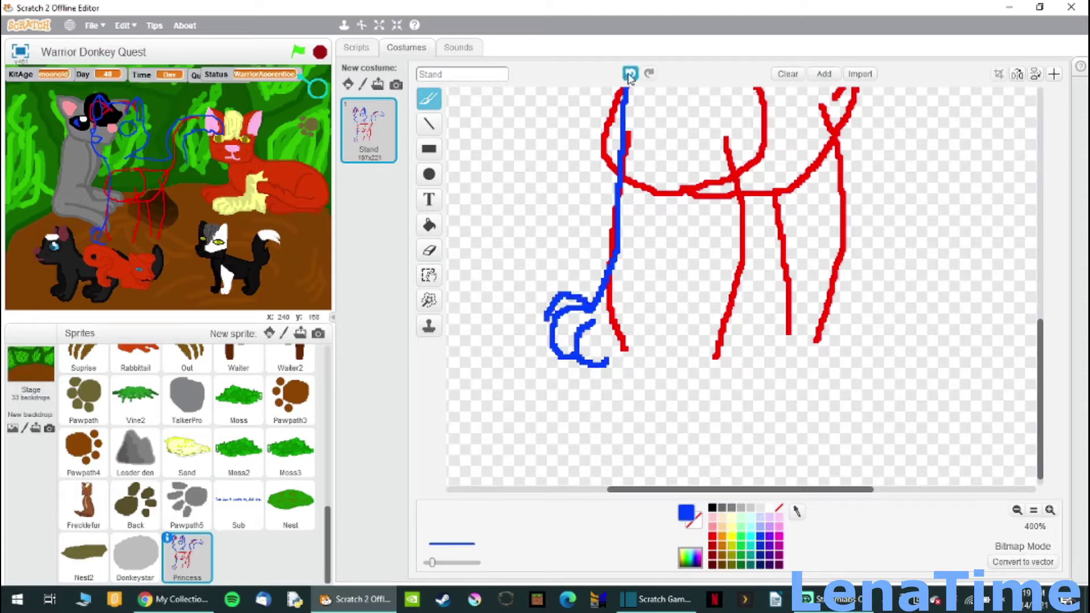
pyautogui.click(629, 73)
pyautogui.moveTo(590, 304)
pyautogui.mouseDown()
pyautogui.moveTo(557, 297)
pyautogui.moveTo(539, 322)
pyautogui.mouseUp()
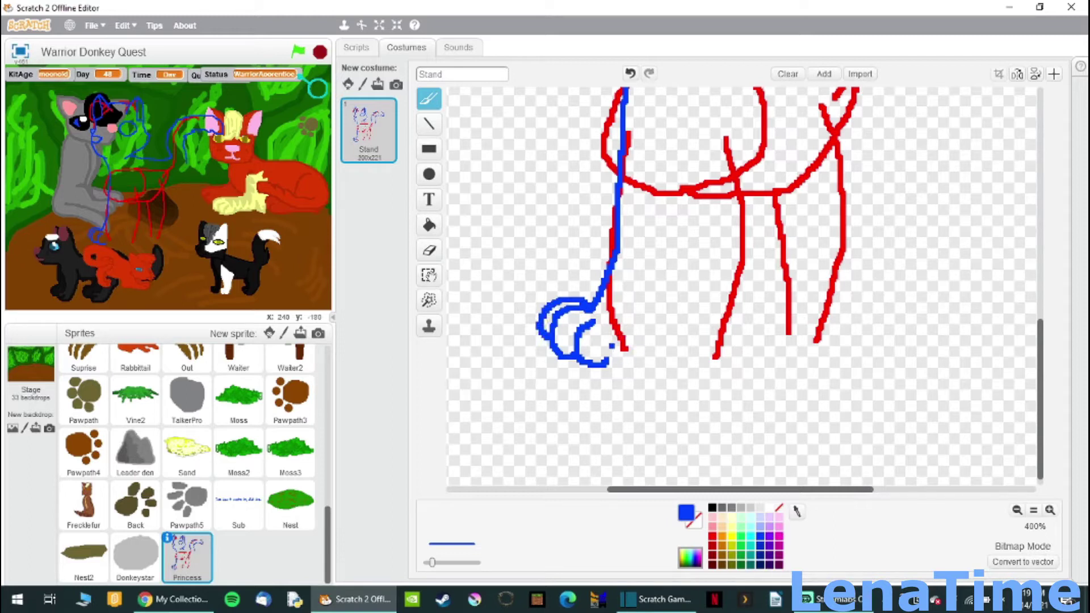
pyautogui.moveTo(608, 326)
pyautogui.mouseDown()
pyautogui.moveTo(599, 346)
pyautogui.moveTo(617, 364)
pyautogui.mouseUp()
pyautogui.moveTo(648, 279); pyautogui.dragTo(661, 251)
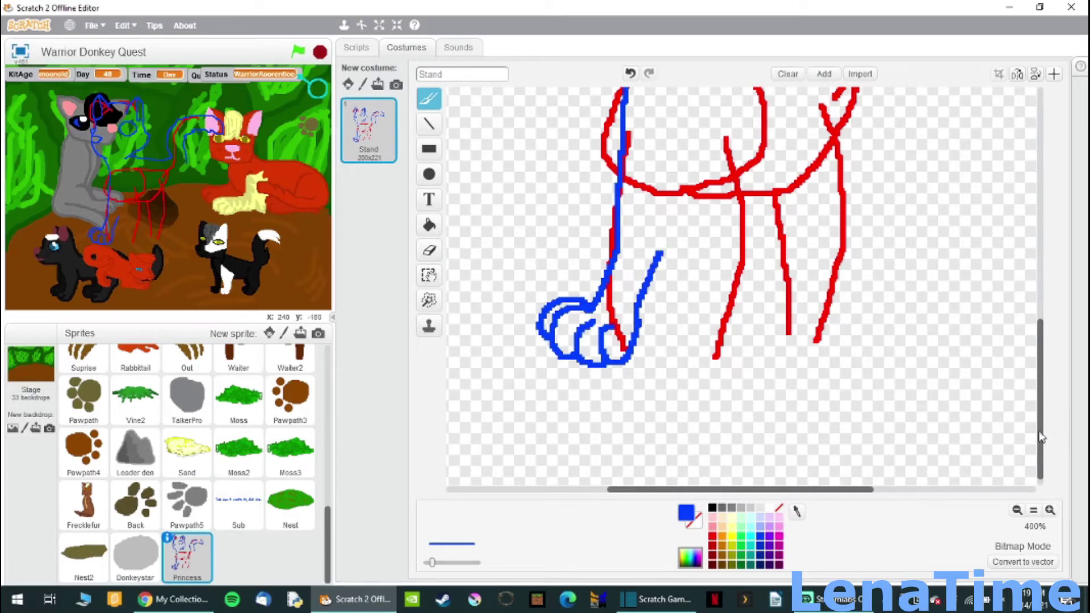
# Draw the chest line and the second front leg in blue, including its shoulder curve and toed paw.
pyautogui.moveTo(1041, 434)
pyautogui.mouseDown()
pyautogui.moveTo(1041, 364)
pyautogui.moveTo(1017, 381)
pyautogui.mouseUp()
pyautogui.scroll(-1, 1016, 382)
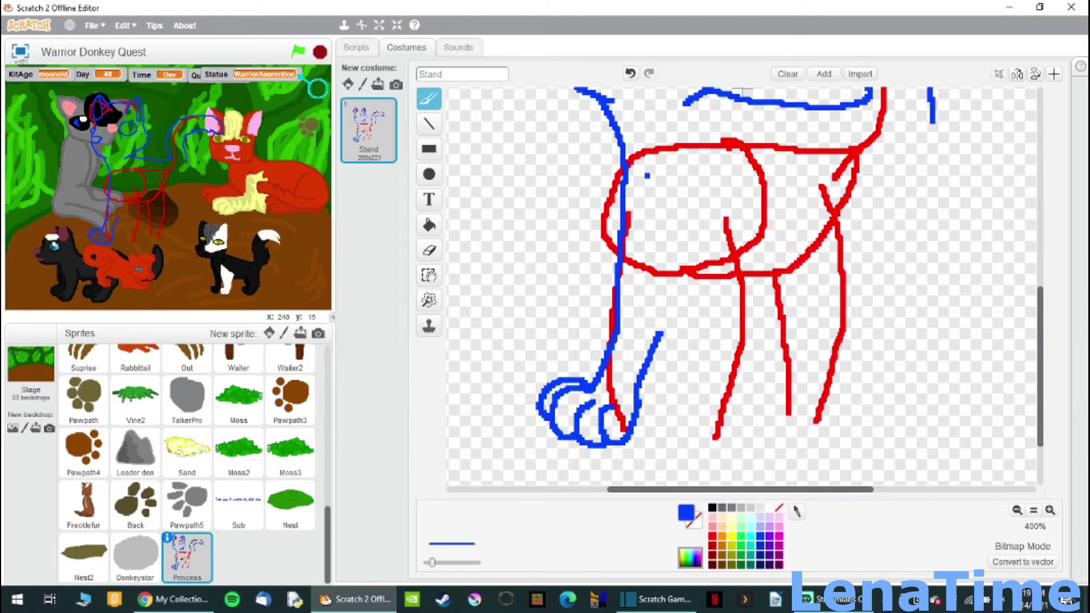
pyautogui.moveTo(656, 135)
pyautogui.mouseDown()
pyautogui.moveTo(647, 180)
pyautogui.moveTo(660, 241)
pyautogui.mouseUp()
pyautogui.moveTo(715, 165); pyautogui.dragTo(689, 215)
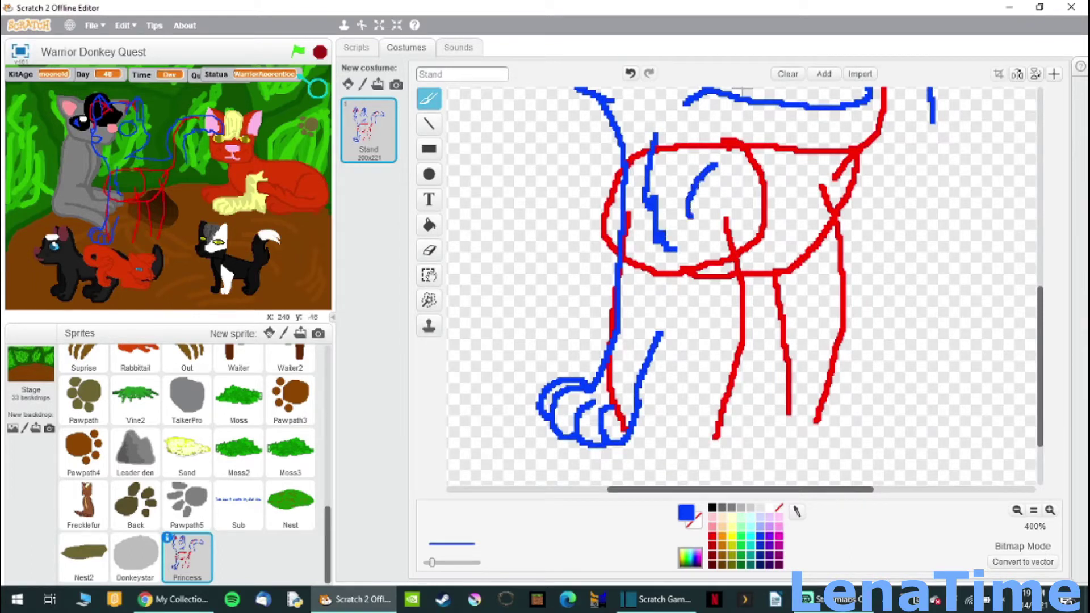
pyautogui.moveTo(695, 261); pyautogui.dragTo(704, 301)
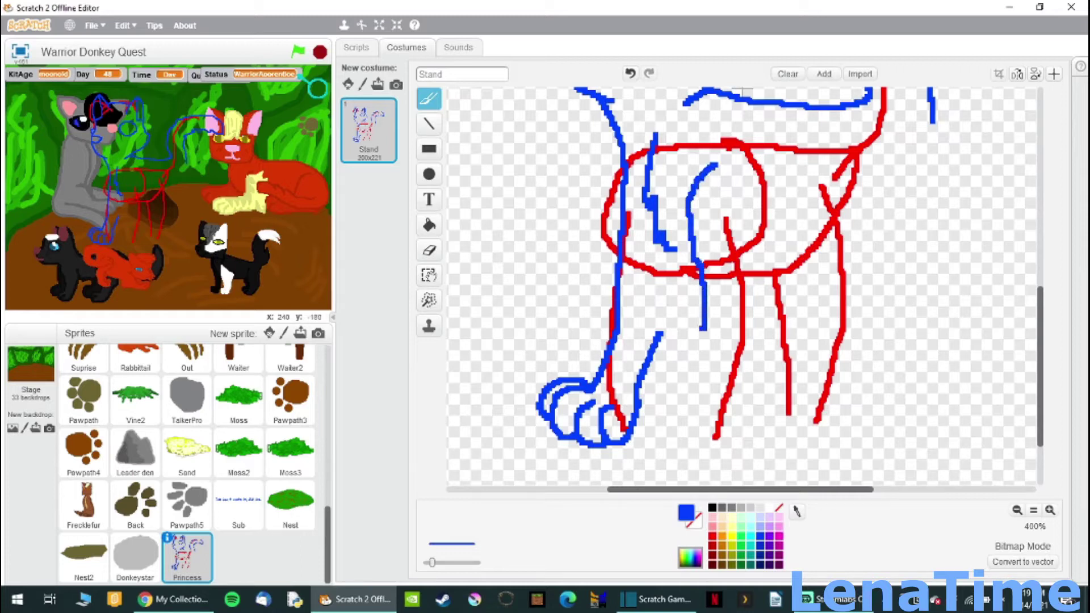
pyautogui.moveTo(664, 406)
pyautogui.mouseDown()
pyautogui.moveTo(653, 432)
pyautogui.moveTo(674, 442)
pyautogui.mouseUp()
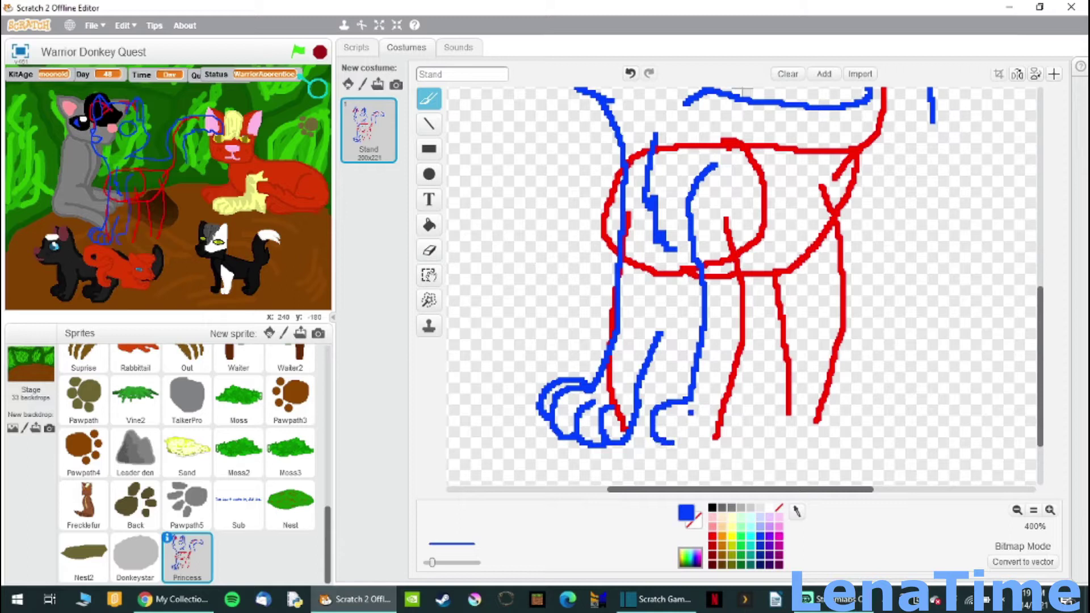
pyautogui.moveTo(703, 451); pyautogui.dragTo(707, 452)
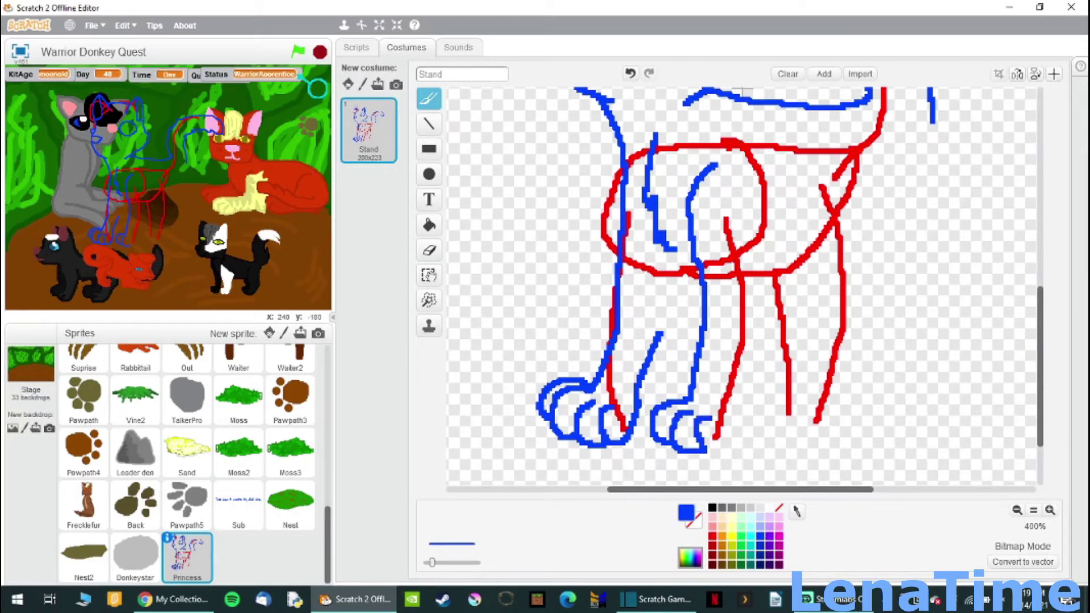
pyautogui.moveTo(721, 404)
pyautogui.mouseDown()
pyautogui.moveTo(723, 431)
pyautogui.moveTo(740, 435)
pyautogui.mouseUp()
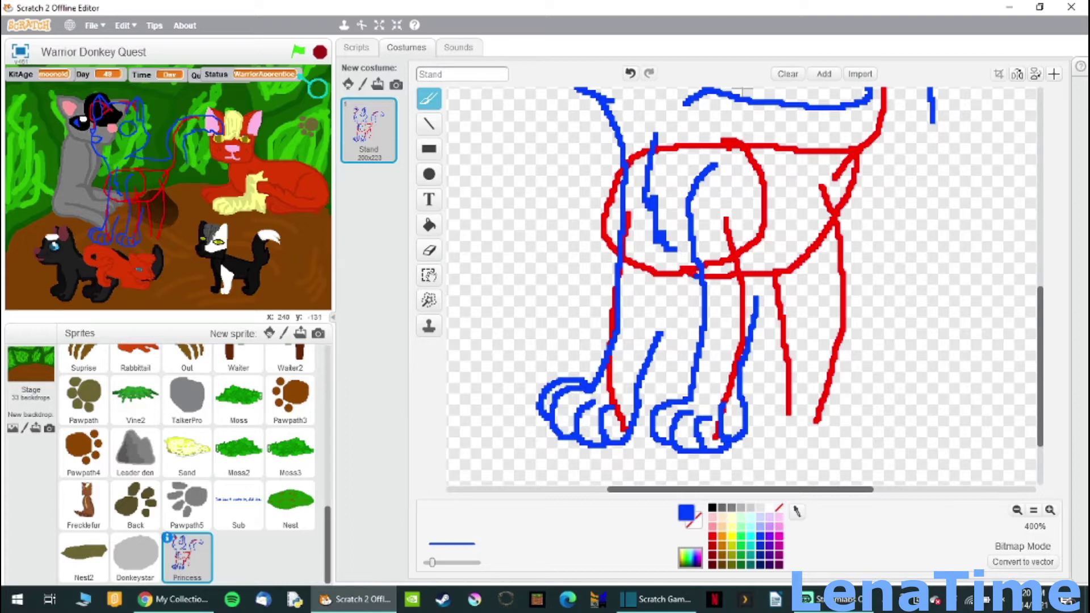
# Connect the chest line to the shoulder and extend the first front leg's inner edge up to it.
pyautogui.moveTo(674, 249); pyautogui.dragTo(693, 271)
pyautogui.click(630, 73)
pyautogui.moveTo(675, 305); pyautogui.dragTo(659, 334)
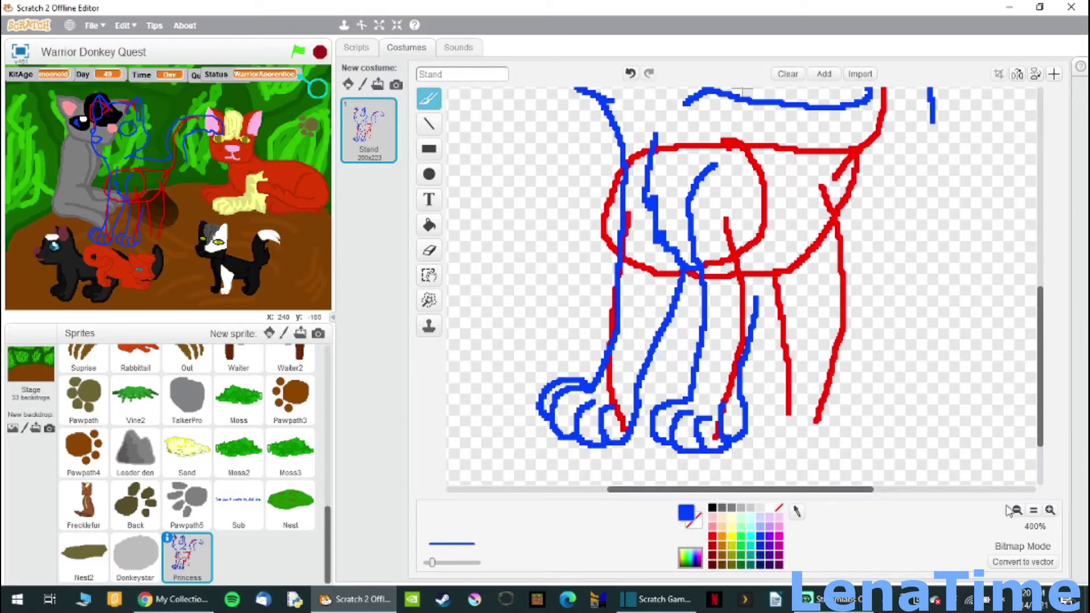
pyautogui.click(1016, 511)
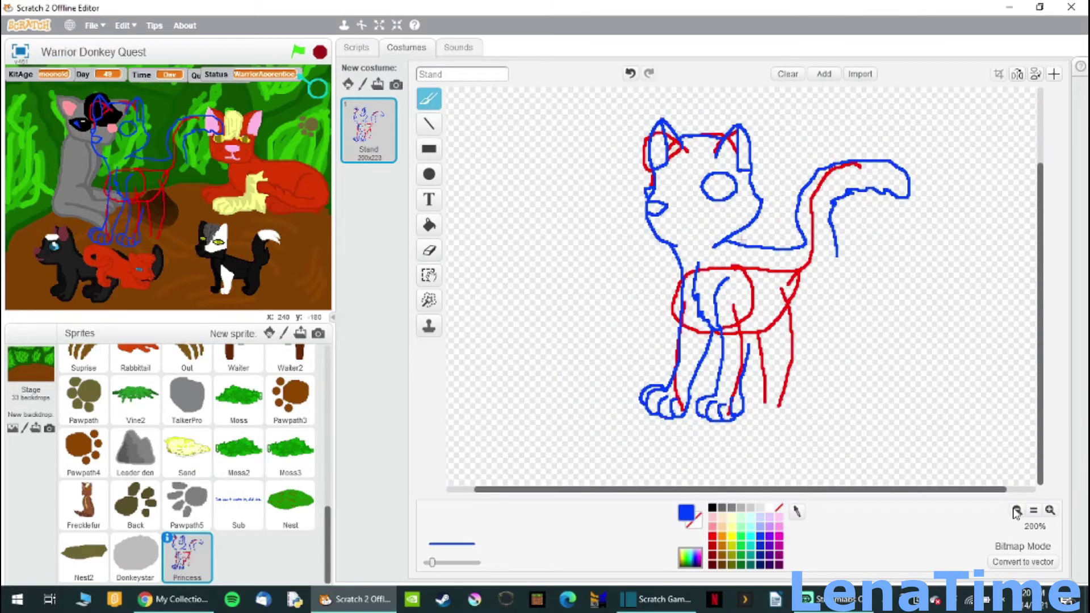
pyautogui.click(95, 26)
pyautogui.click(809, 599)
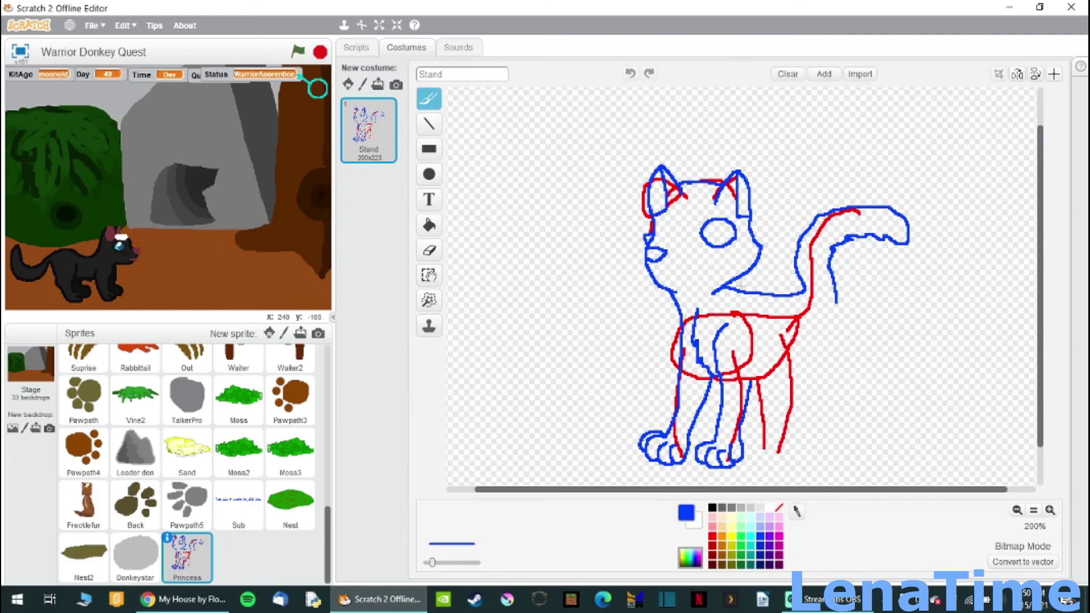
# Draw the near hind leg with its toed paw, the belly line and the rump line below the tail in blue.
pyautogui.moveTo(798, 329)
pyautogui.mouseDown()
pyautogui.moveTo(805, 426)
pyautogui.moveTo(792, 471)
pyautogui.moveTo(823, 457)
pyautogui.mouseUp()
pyautogui.click(630, 73)
pyautogui.click(1050, 510)
pyautogui.scroll(-3, 738, 284)
pyautogui.moveTo(823, 139)
pyautogui.mouseDown()
pyautogui.moveTo(826, 417)
pyautogui.moveTo(869, 395)
pyautogui.moveTo(894, 312)
pyautogui.mouseUp()
pyautogui.scroll(2, 880, 341)
pyautogui.moveTo(877, 395); pyautogui.dragTo(902, 320)
pyautogui.click(1017, 510)
pyautogui.click(1050, 510)
pyautogui.scroll(-2, 738, 284)
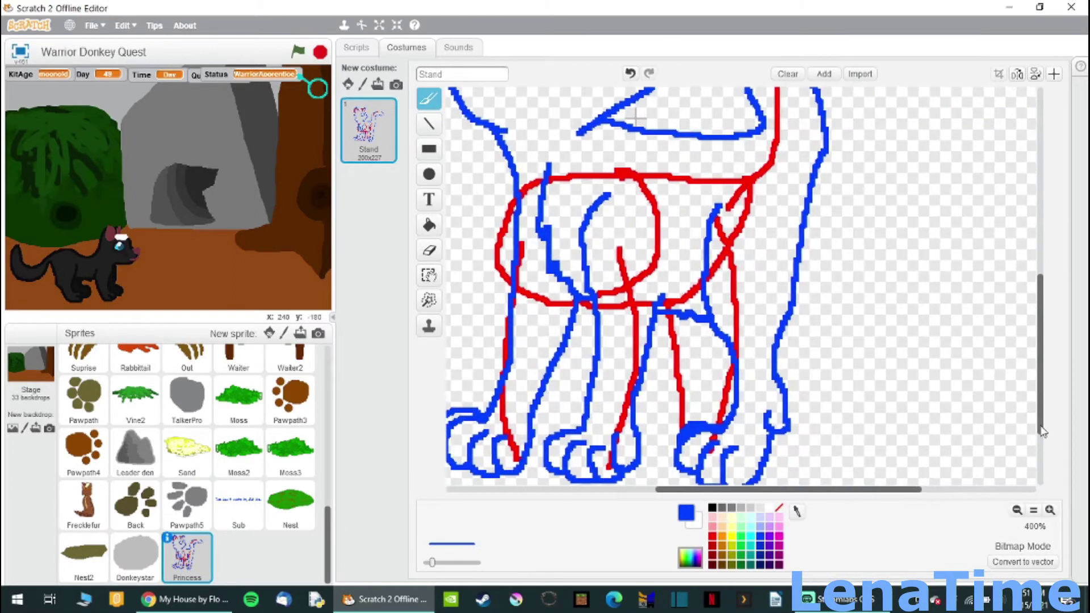
# Draw the far hind leg's paw behind the near one and add the far eye in blue.
pyautogui.moveTo(812, 381)
pyautogui.mouseDown()
pyautogui.moveTo(764, 431)
pyautogui.moveTo(812, 409)
pyautogui.mouseUp()
pyautogui.click(429, 250)
pyautogui.click(429, 98)
pyautogui.click(630, 74)
pyautogui.click(649, 72)
pyautogui.click(1018, 510)
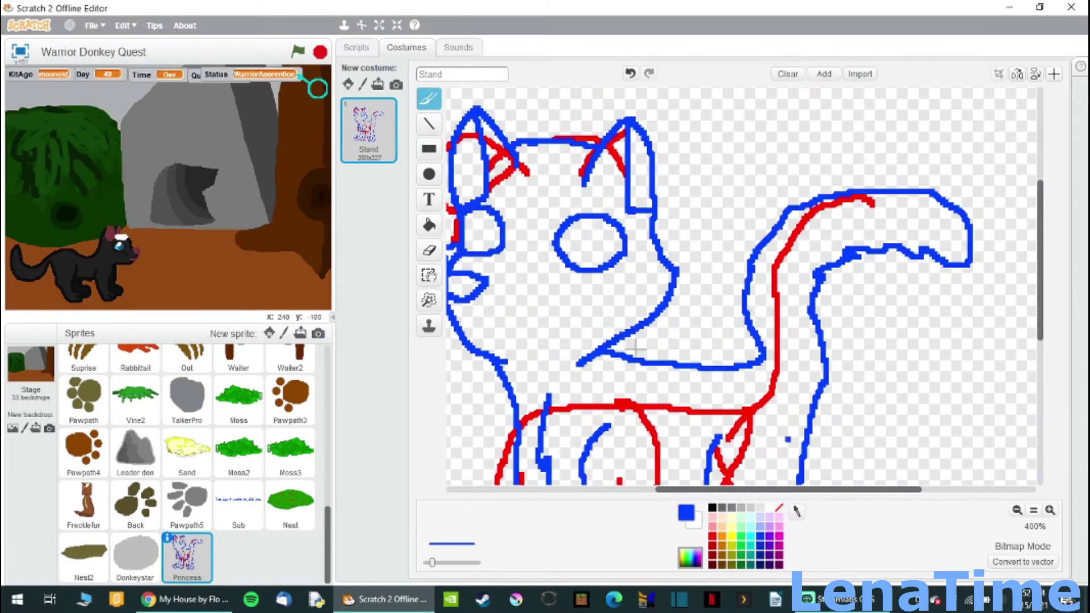
# Remove the remaining red sketch lines from the head, body, legs and tail with a transparent fill.
pyautogui.click(1017, 510)
pyautogui.click(429, 224)
pyautogui.click(779, 507)
pyautogui.click(1050, 510)
pyautogui.click(692, 363)
pyautogui.click(648, 218)
pyautogui.click(673, 193)
pyautogui.click(715, 186)
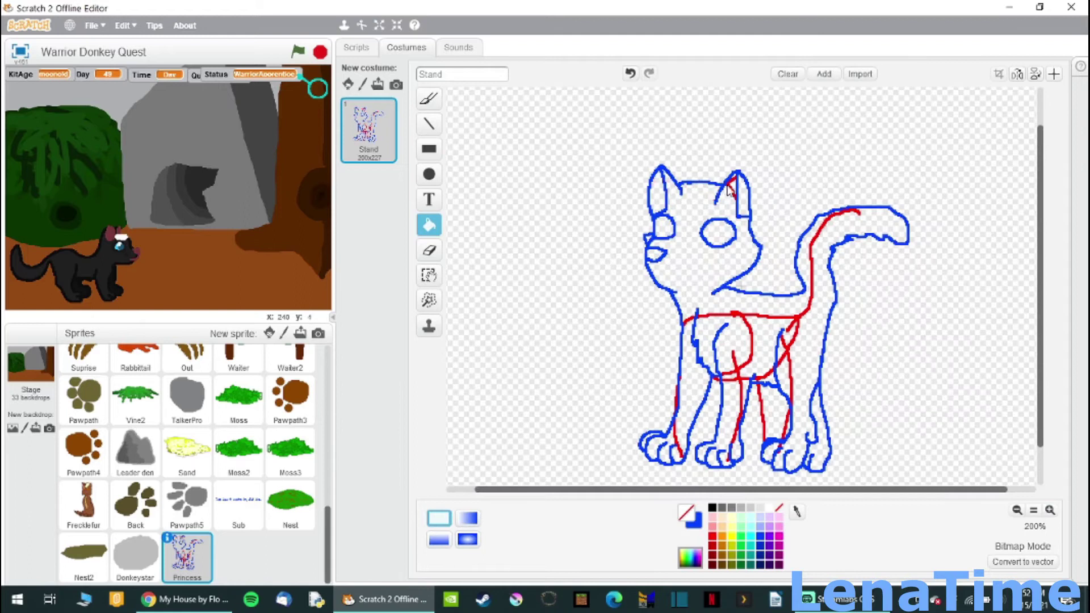
pyautogui.click(794, 295)
pyautogui.click(773, 426)
pyautogui.click(684, 457)
pyautogui.click(676, 397)
pyautogui.click(1050, 510)
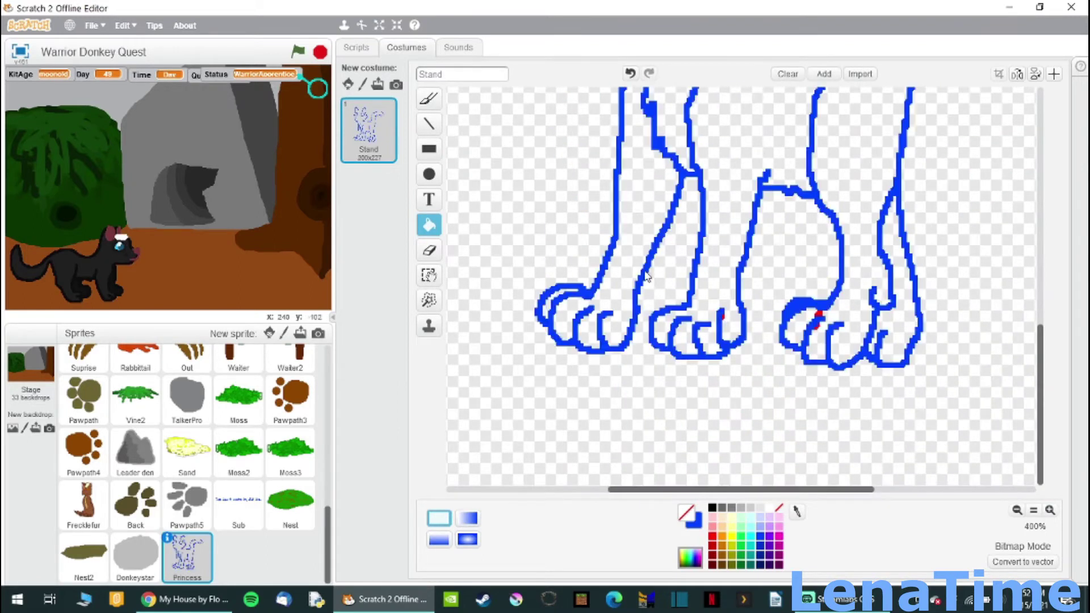
# Recolour the cat's blue outline golden brown with the fill tool.
pyautogui.click(1016, 510)
pyautogui.click(690, 557)
pyautogui.moveTo(713, 563); pyautogui.dragTo(715, 565)
pyautogui.click(673, 295)
# Paint the cat's nose and a curved mouth line in light pink.
pyautogui.click(429, 99)
pyautogui.click(1050, 510)
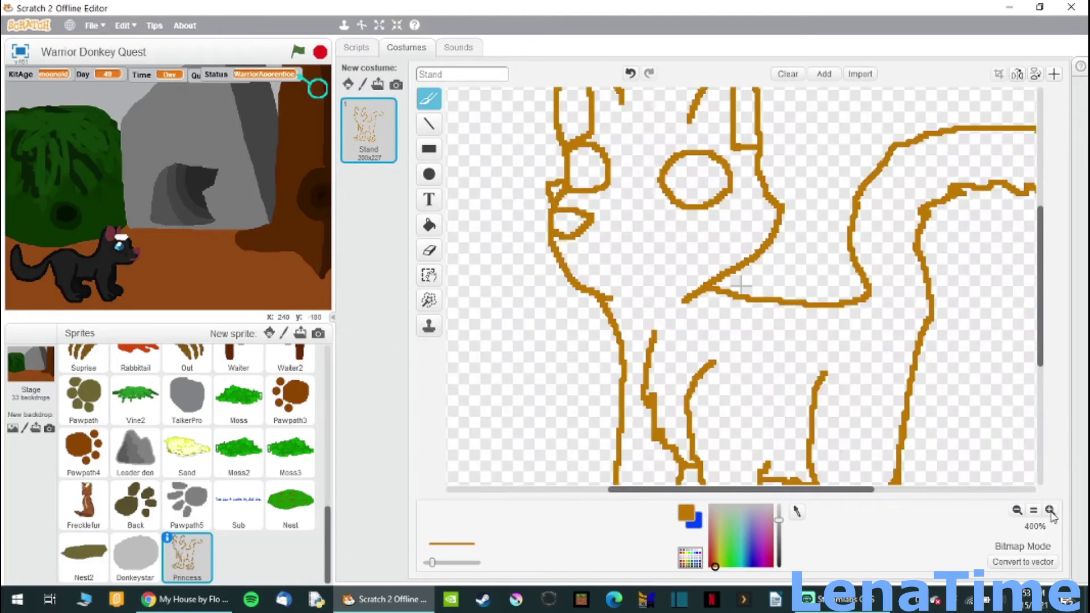
pyautogui.scroll(3, 851, 397)
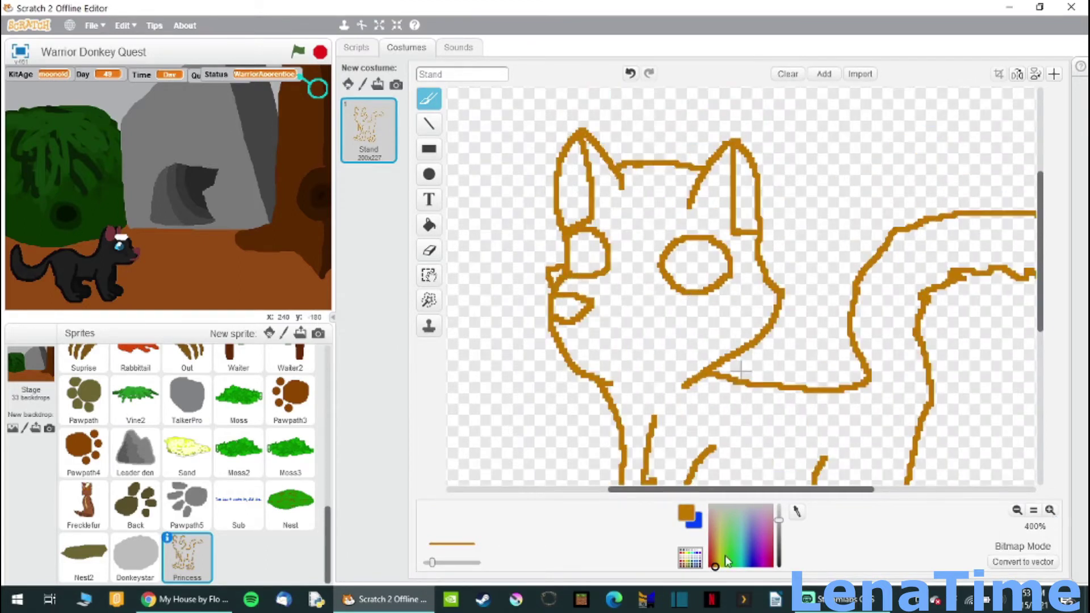
pyautogui.click(765, 518)
pyautogui.moveTo(591, 293)
pyautogui.mouseDown()
pyautogui.moveTo(554, 318)
pyautogui.moveTo(585, 298)
pyautogui.mouseUp()
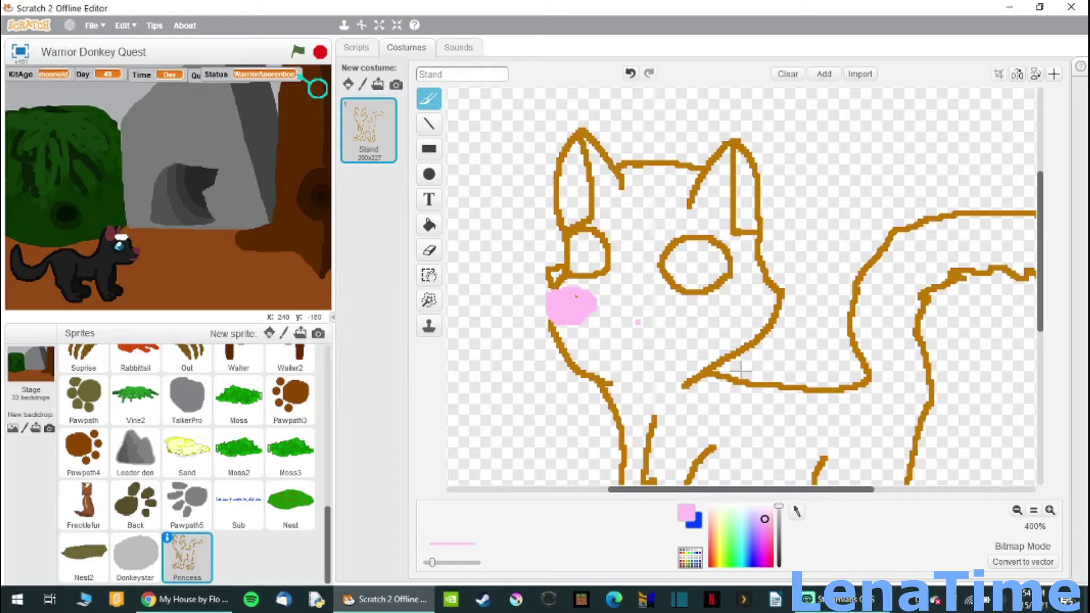
pyautogui.click(630, 73)
pyautogui.moveTo(573, 319); pyautogui.dragTo(627, 372)
# Fill both inner ears with the light pink.
pyautogui.click(430, 224)
pyautogui.click(574, 188)
pyautogui.click(745, 193)
# Sample the outline colour, darken it and recolour the cat's outlines and eye outline with the darker brown.
pyautogui.click(797, 511)
pyautogui.moveTo(779, 516); pyautogui.dragTo(778, 532)
pyautogui.click(429, 225)
pyautogui.click(565, 330)
pyautogui.click(681, 291)
# Draw brown muzzle borders across the face, from the nose to the near eye and down to the cheek.
pyautogui.click(429, 98)
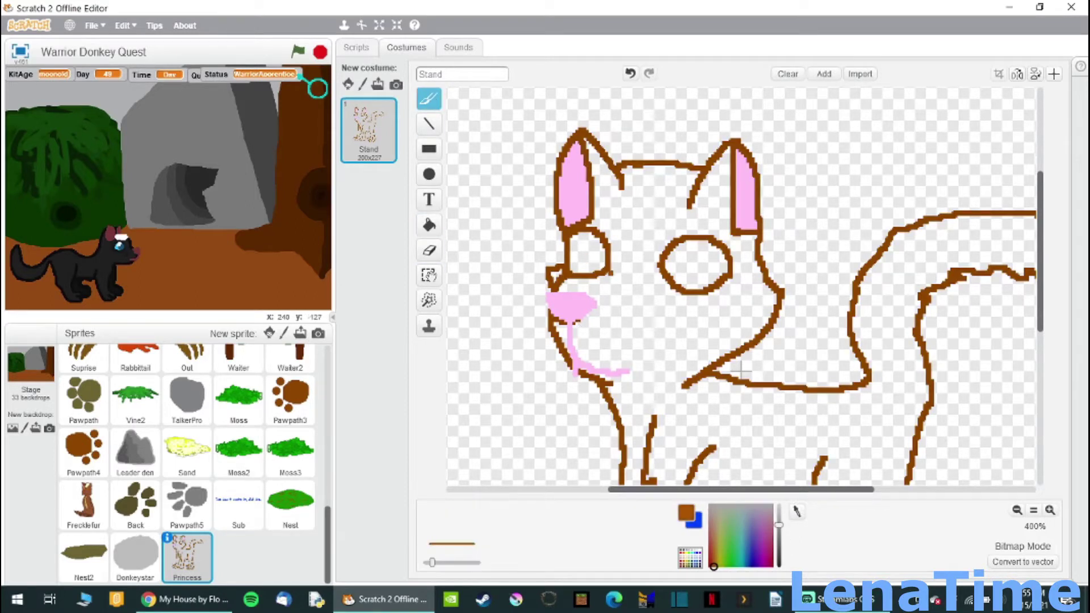
pyautogui.moveTo(603, 276); pyautogui.dragTo(723, 292)
pyautogui.moveTo(650, 292); pyautogui.dragTo(743, 349)
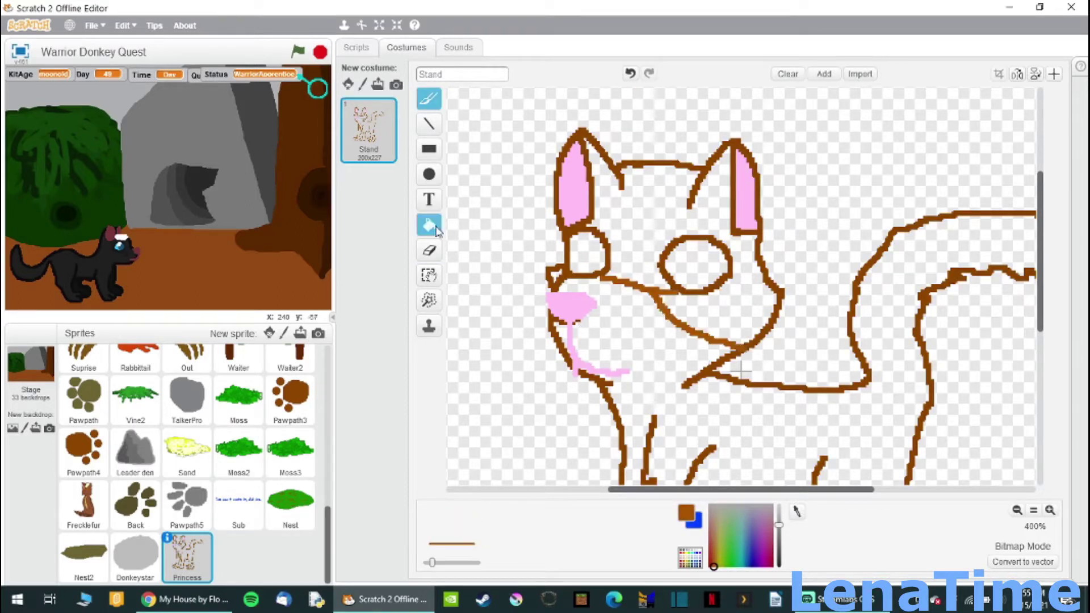
# Fill the cat's head with brown and paint a white blaze from the forehead down to the muzzle.
pyautogui.click(429, 225)
pyautogui.click(635, 227)
pyautogui.click(429, 99)
pyautogui.moveTo(778, 525); pyautogui.dragTo(778, 545)
pyautogui.moveTo(631, 164); pyautogui.dragTo(627, 232)
pyautogui.hotkey('ctrl', 'z')
pyautogui.moveTo(778, 545); pyautogui.dragTo(778, 502)
pyautogui.moveTo(639, 207); pyautogui.dragTo(616, 272)
# Fill the cat's body and legs with white and reselect brown as the paint colour.
pyautogui.click(429, 225)
pyautogui.click(766, 426)
pyautogui.click(429, 98)
pyautogui.moveTo(1040, 249); pyautogui.dragTo(1040, 343)
pyautogui.click(714, 566)
pyautogui.scroll(-3, 738, 284)
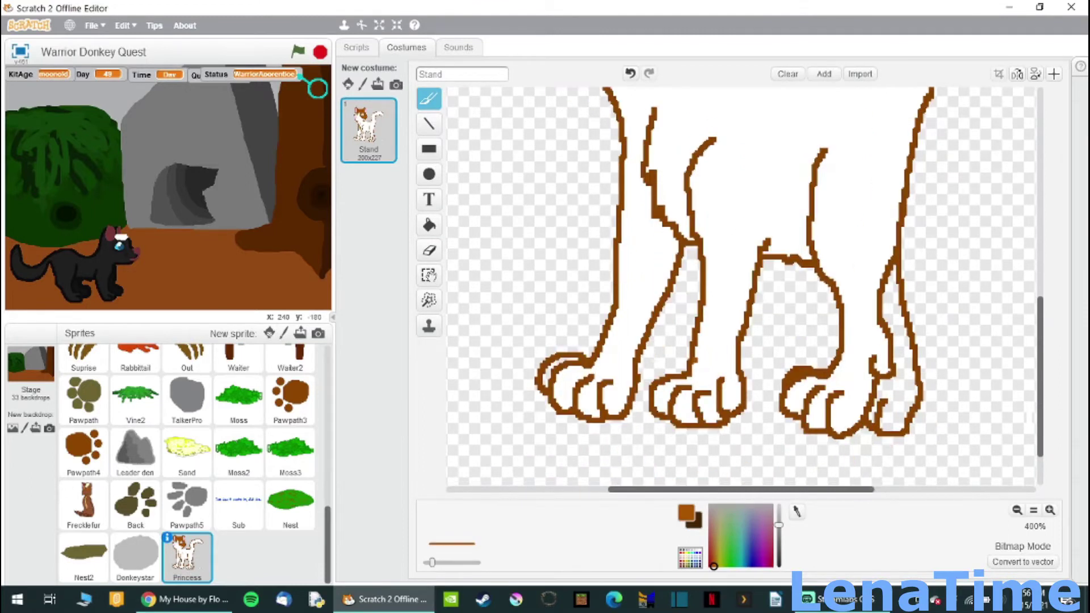
# Fill the cat's back, tail and hind legs with brown, keeping the chest and front paws white.
pyautogui.click(429, 225)
pyautogui.click(429, 98)
pyautogui.scroll(6, 738, 284)
pyautogui.click(430, 225)
pyautogui.click(766, 288)
pyautogui.scroll(-5, 1047, 440)
pyautogui.scroll(-1, 1047, 440)
pyautogui.click(429, 225)
pyautogui.click(897, 341)
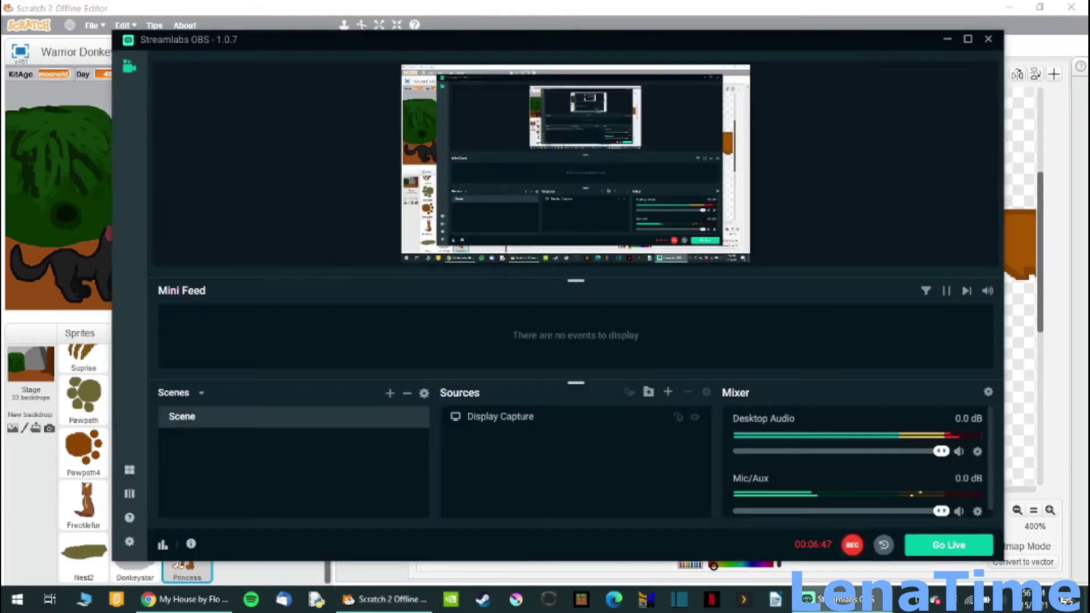
pyautogui.moveTo(625, 160)
pyautogui.mouseDown()
pyautogui.moveTo(634, 222)
pyautogui.moveTo(650, 225)
pyautogui.mouseUp()
pyautogui.moveTo(661, 158)
pyautogui.mouseDown()
pyautogui.moveTo(670, 219)
pyautogui.moveTo(604, 223)
pyautogui.mouseUp()
pyautogui.hotkey('ctrl', 'z')
pyautogui.hotkey('ctrl', 'z')
pyautogui.hotkey('ctrl', 'z')
# Paint dark brown tabby stripes across the cat's crown and forehead.
pyautogui.moveTo(666, 194)
pyautogui.mouseDown()
pyautogui.moveTo(674, 212)
pyautogui.moveTo(650, 223)
pyautogui.mouseUp()
pyautogui.moveTo(624, 162); pyautogui.dragTo(693, 162)
pyautogui.moveTo(692, 168)
pyautogui.mouseDown()
pyautogui.moveTo(679, 190)
pyautogui.moveTo(642, 197)
pyautogui.mouseUp()
pyautogui.moveTo(665, 163); pyautogui.dragTo(659, 193)
# Fill both eyes with yellow-green and draw the edge of the darker half in each eye.
pyautogui.click(718, 566)
pyautogui.click(429, 225)
pyautogui.click(587, 252)
pyautogui.click(696, 263)
pyautogui.click(429, 98)
pyautogui.moveTo(575, 238); pyautogui.dragTo(590, 273)
pyautogui.moveTo(678, 243); pyautogui.dragTo(681, 284)
# Dot a small white highlight in the upper corner of each eye.
pyautogui.click(741, 505)
pyautogui.click(574, 235)
pyautogui.click(672, 245)
# Pick dark brown and paint two stripes across the cheek behind the near eye.
pyautogui.moveTo(779, 536)
pyautogui.mouseDown()
pyautogui.moveTo(779, 505)
pyautogui.moveTo(778, 547)
pyautogui.mouseUp()
pyautogui.click(713, 566)
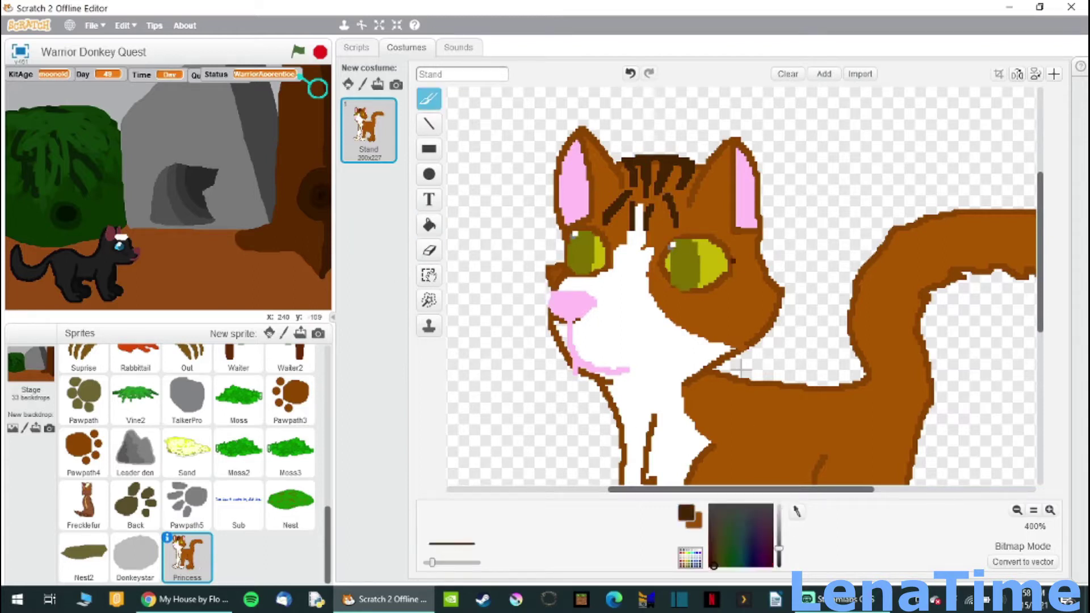
pyautogui.moveTo(736, 262); pyautogui.dragTo(767, 266)
pyautogui.moveTo(720, 285); pyautogui.dragTo(772, 319)
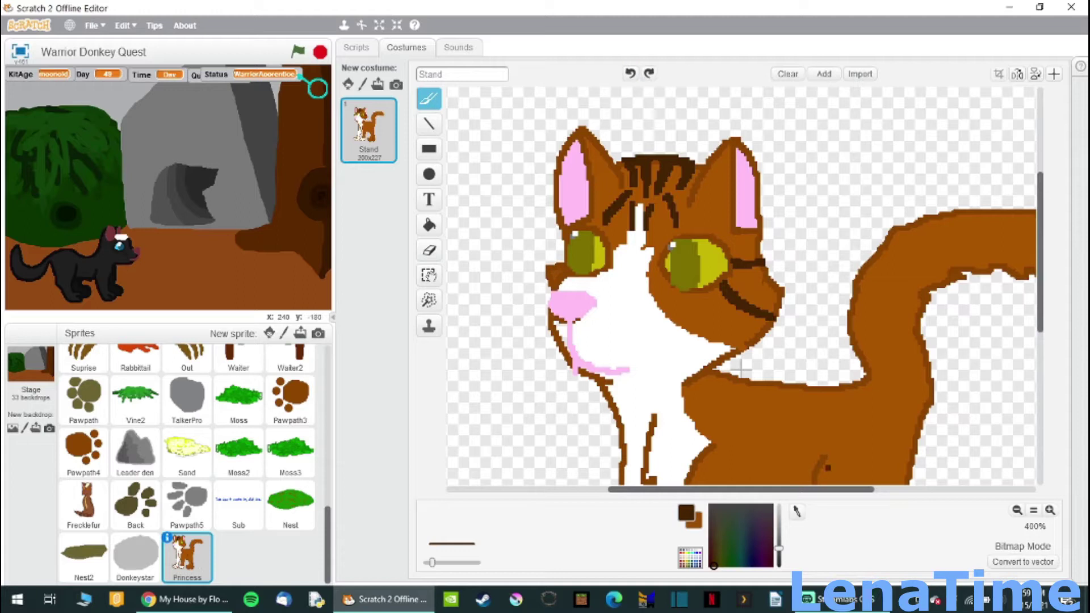
# Fill the tail tip with dark brown and add a dark band along the tail's upper edge and the back.
pyautogui.hscroll(5, 593, 270)
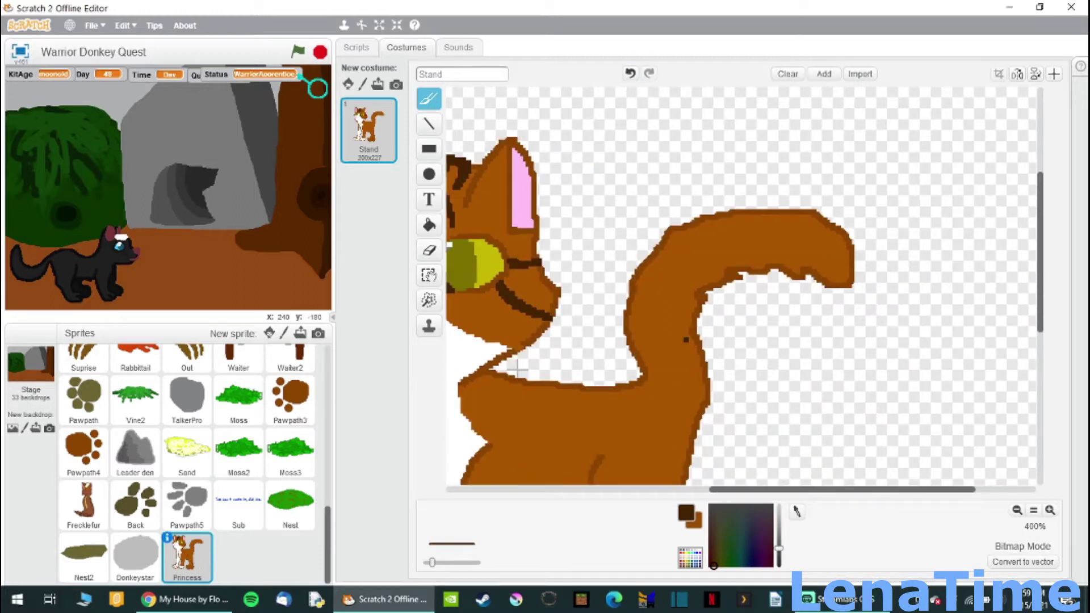
pyautogui.click(428, 224)
pyautogui.click(826, 250)
pyautogui.moveTo(800, 220)
pyautogui.mouseDown()
pyautogui.moveTo(797, 278)
pyautogui.moveTo(691, 233)
pyautogui.moveTo(653, 386)
pyautogui.moveTo(484, 366)
pyautogui.mouseUp()
pyautogui.click(428, 98)
pyautogui.click(429, 225)
pyautogui.click(645, 366)
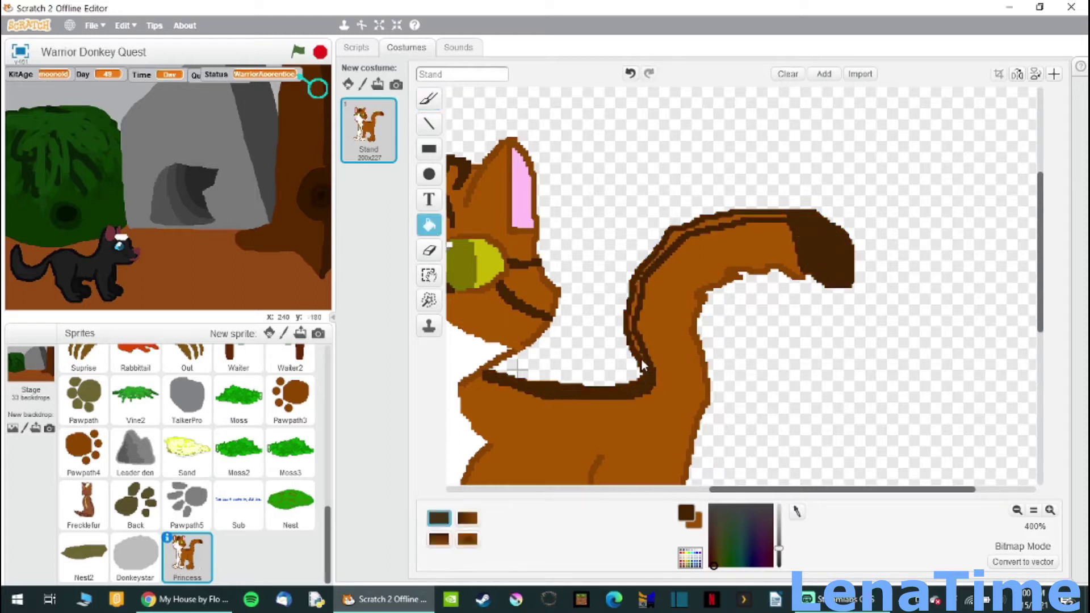
# Draw dark brown rings down the length of the tail and fill them in.
pyautogui.click(428, 98)
pyautogui.moveTo(758, 230); pyautogui.dragTo(724, 266)
pyautogui.moveTo(758, 223)
pyautogui.mouseDown()
pyautogui.moveTo(741, 251)
pyautogui.moveTo(684, 284)
pyautogui.mouseUp()
pyautogui.moveTo(776, 223)
pyautogui.mouseDown()
pyautogui.moveTo(760, 262)
pyautogui.moveTo(776, 259)
pyautogui.mouseUp()
pyautogui.moveTo(683, 268); pyautogui.dragTo(653, 293)
pyautogui.moveTo(693, 251); pyautogui.dragTo(641, 355)
pyautogui.moveTo(701, 374); pyautogui.dragTo(647, 417)
pyautogui.click(428, 225)
pyautogui.click(674, 275)
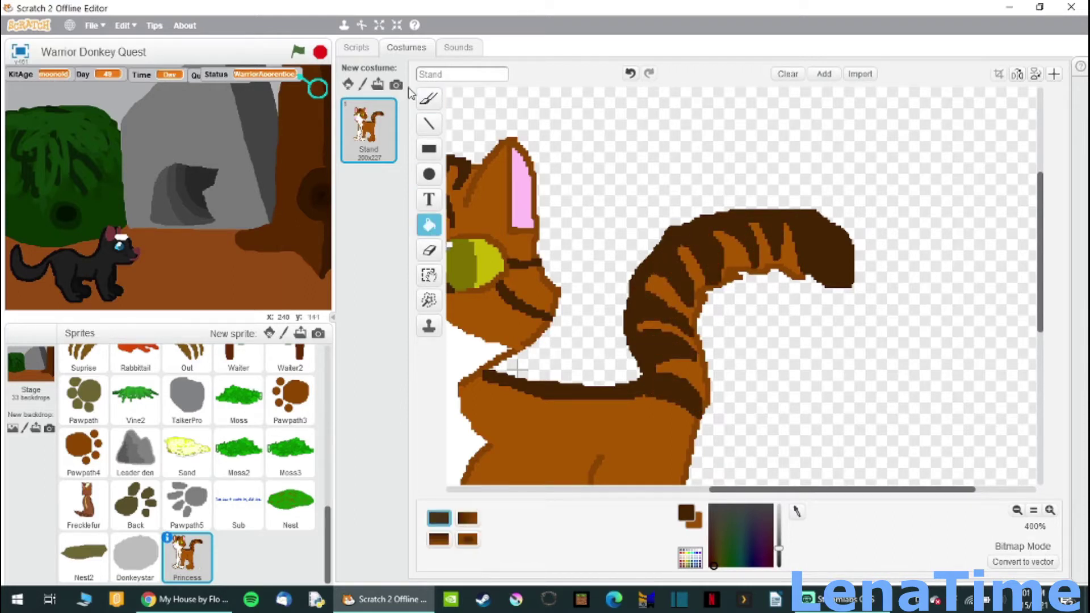
pyautogui.click(741, 233)
# Outline dark brown stripes on the cat's shoulder and flank.
pyautogui.scroll(-3, 685, 244)
pyautogui.hscroll(-3, 685, 244)
pyautogui.click(429, 98)
pyautogui.hotkey('ctrl', 'y')
pyautogui.hotkey('ctrl', 'z')
pyautogui.hotkey('ctrl', 'y')
pyautogui.hotkey('ctrl', 'y')
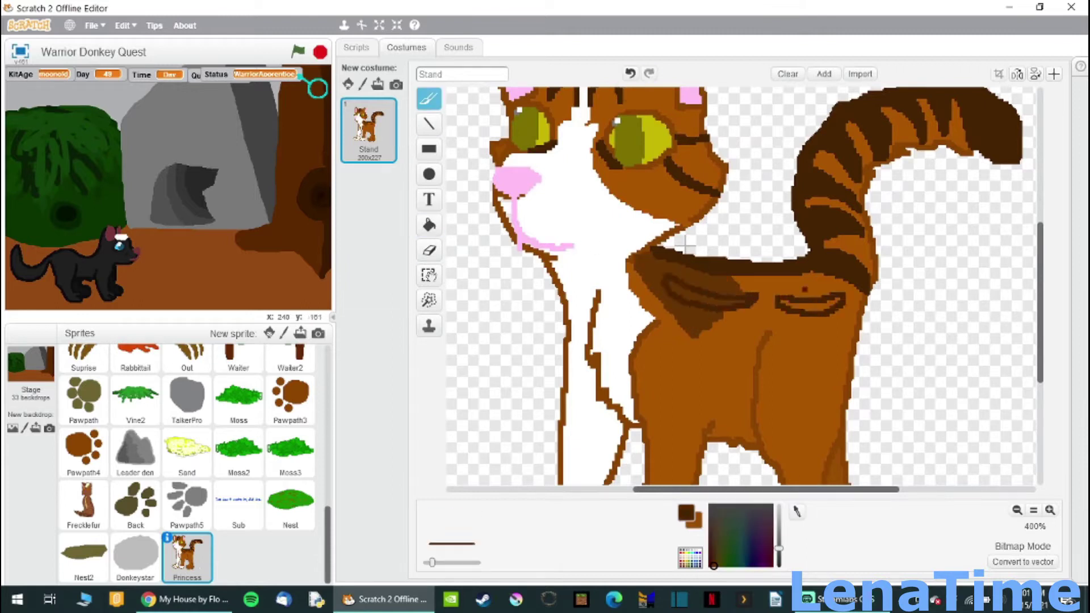
# Fill the flank stripes with dark brown and draw a brown border across the white front leg.
pyautogui.hotkey('ctrl', 'y')
pyautogui.hotkey('ctrl', 'y')
pyautogui.hotkey('ctrl', 'y')
pyautogui.hotkey('ctrl', 'y')
pyautogui.hotkey('ctrl', 'y')
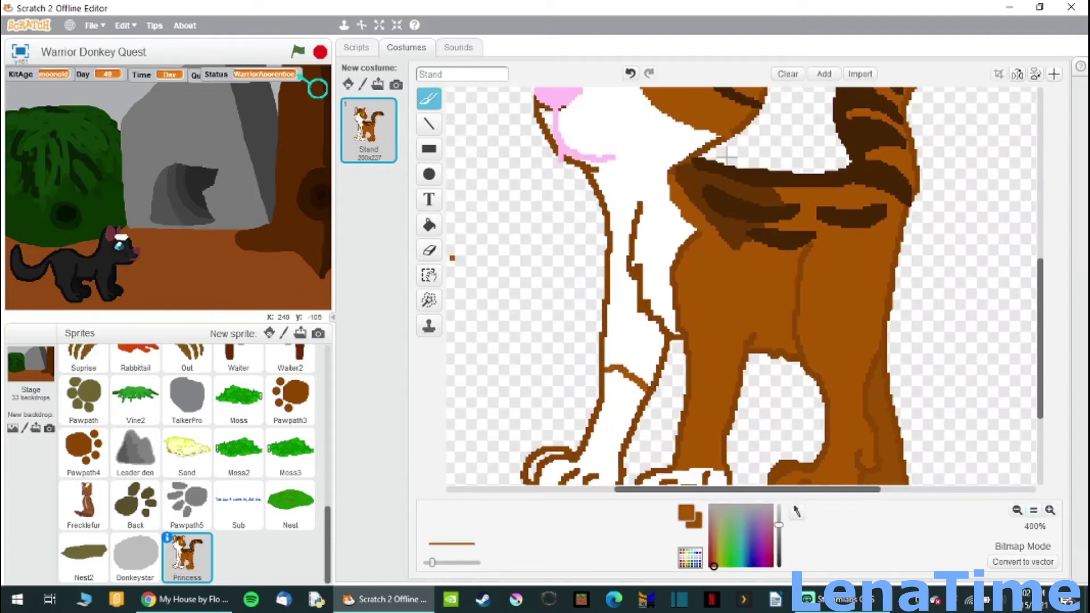
# Colour the upper front leg brown and paint dark stripes on the legs and sides.
pyautogui.hotkey('ctrl', 'y')
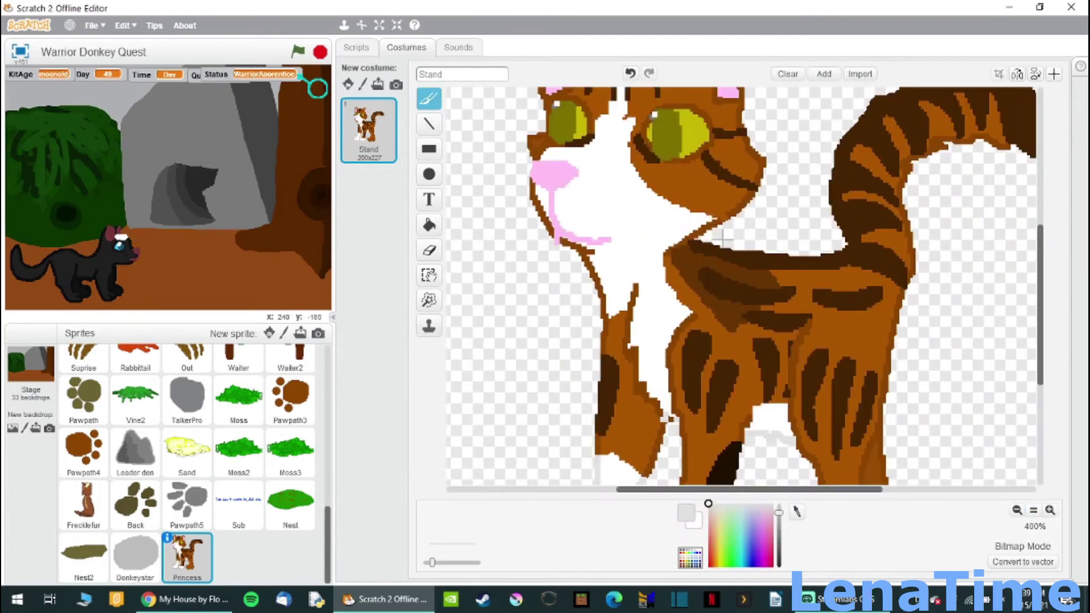
pyautogui.hotkey('ctrl', 'y')
pyautogui.hotkey('ctrl', 'y')
pyautogui.hotkey('ctrl', 'y')
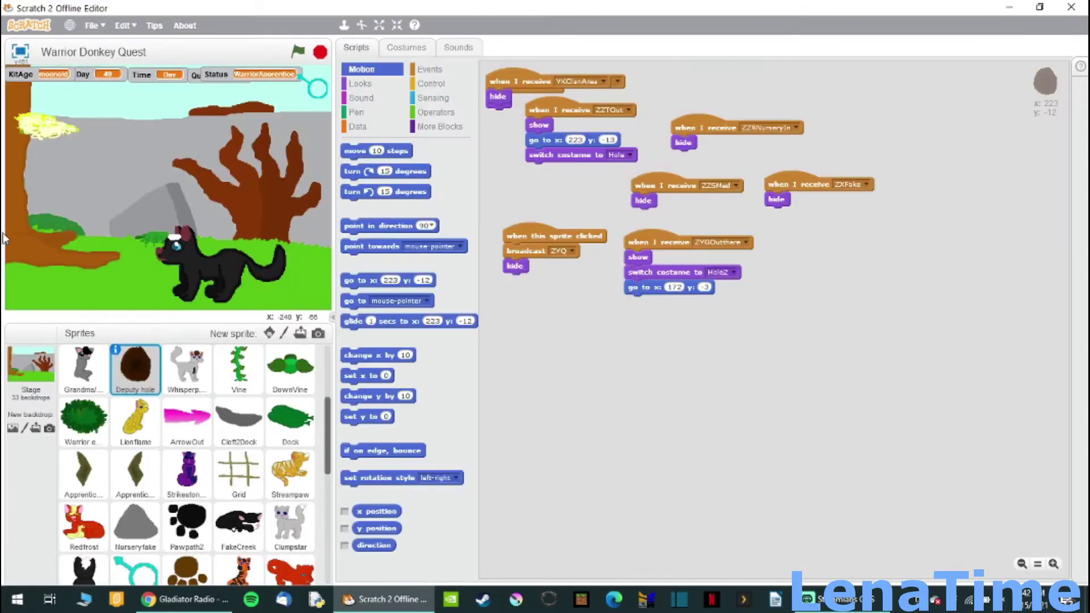
# In the Sand sprite's YQUppath script, add a move to x -192, y -151 and a switch to costume1.
pyautogui.scroll(-5, 187, 466)
pyautogui.click(186, 557)
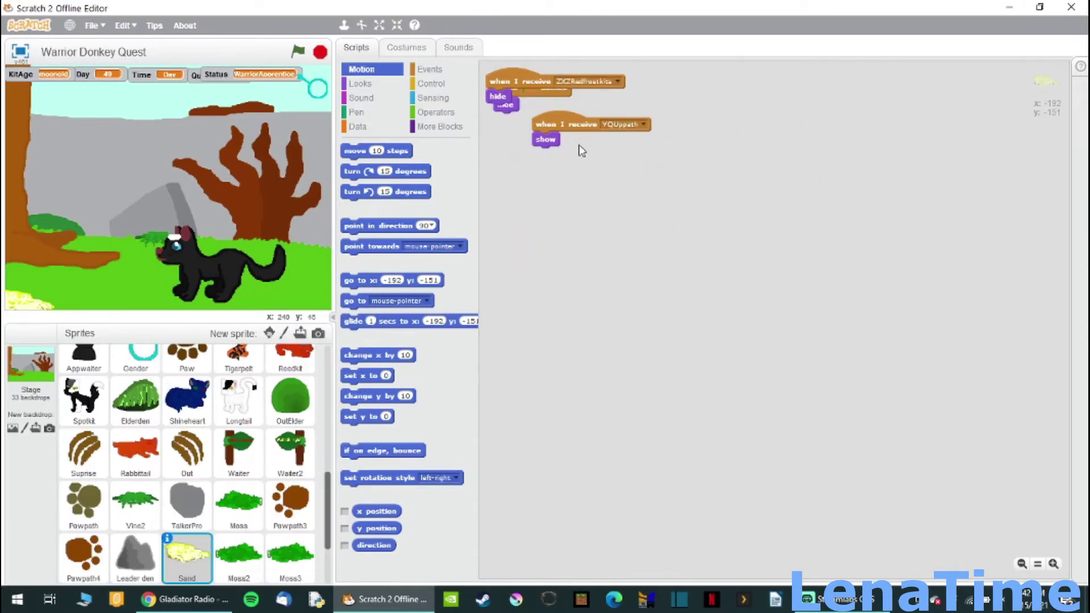
pyautogui.click(361, 83)
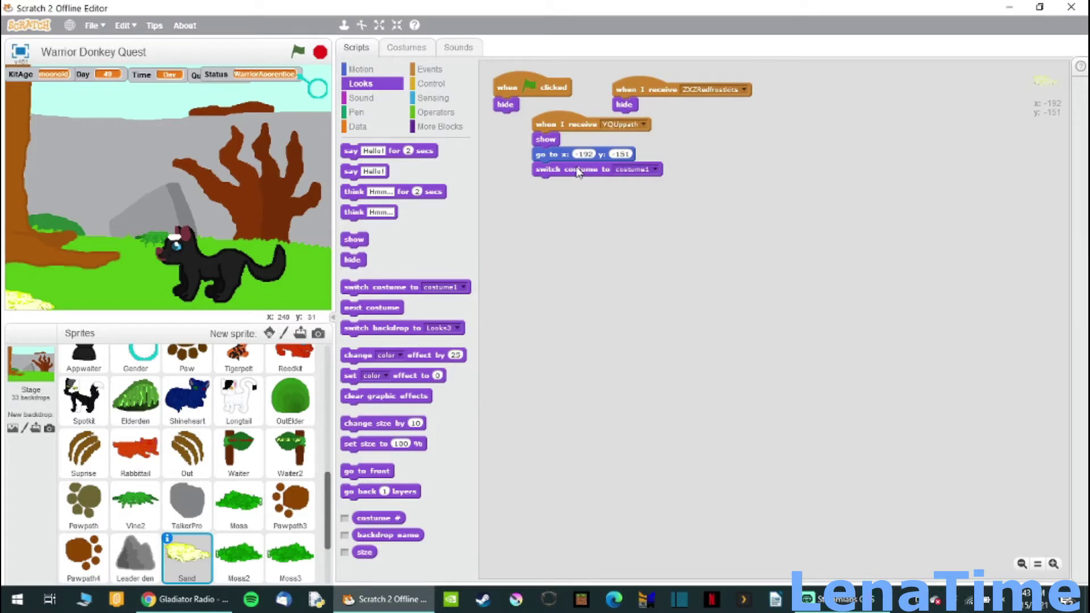
# Add a script to the Sand sprite that hides it when it is clicked.
pyautogui.click(430, 69)
pyautogui.moveTo(363, 319); pyautogui.dragTo(397, 317)
pyautogui.click(659, 238)
pyautogui.moveTo(363, 214); pyautogui.dragTo(516, 207)
pyautogui.click(361, 83)
pyautogui.moveTo(352, 260); pyautogui.dragTo(525, 222)
# Make the click script broadcast a new message named XELeaveCamp after hiding the sprite.
pyautogui.click(429, 69)
pyautogui.moveTo(364, 341); pyautogui.dragTo(519, 238)
pyautogui.click(616, 237)
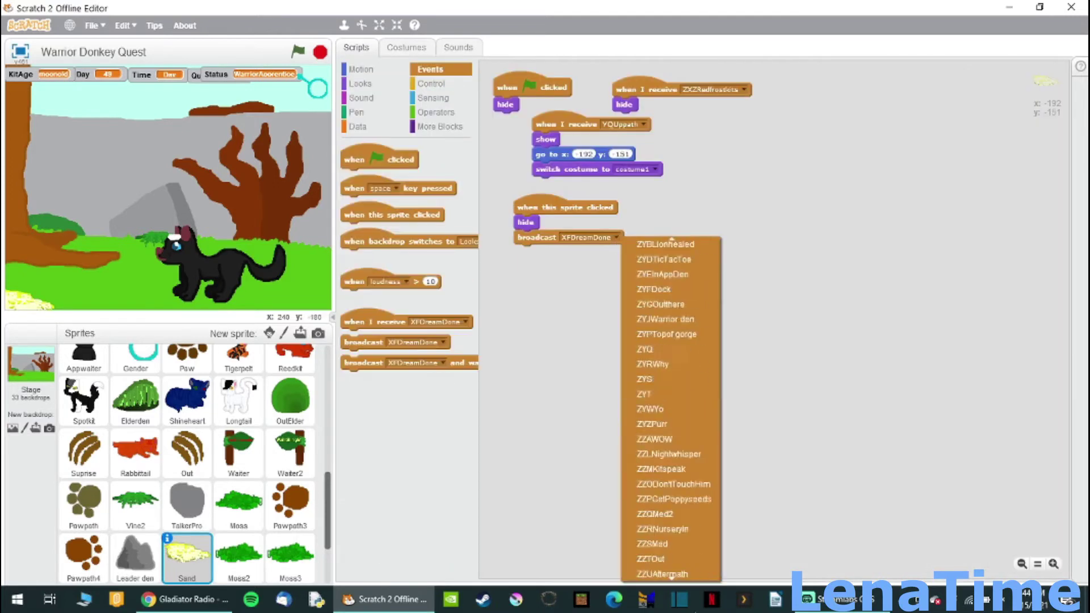
pyautogui.click(642, 576)
pyautogui.press('Return')
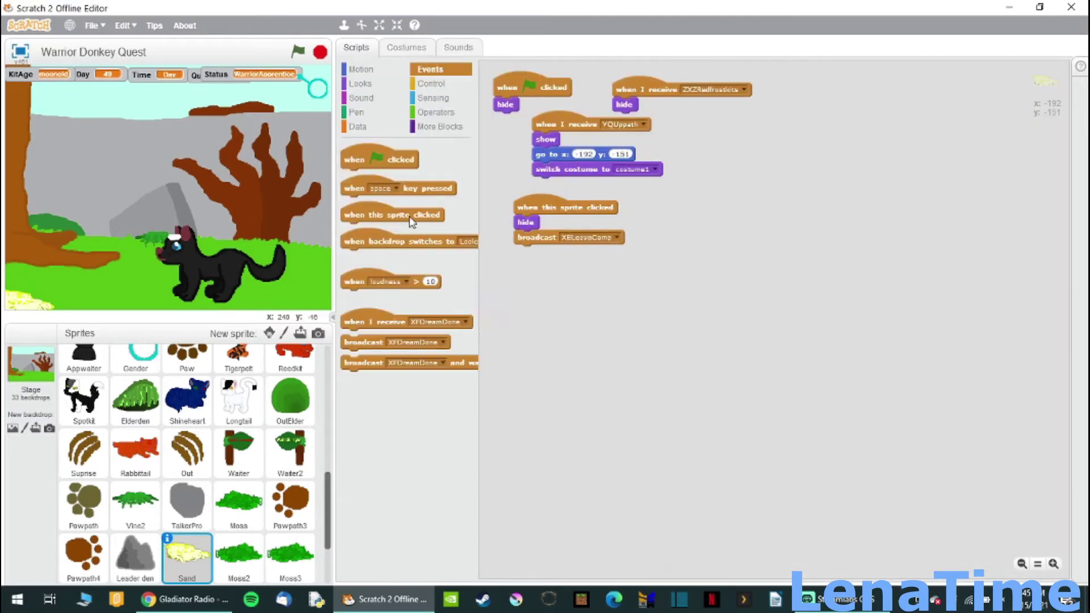
# Paint a new backdrop with a solid red barn front, marking its corner edge and doorway.
pyautogui.click(25, 428)
pyautogui.moveTo(498, 317)
pyautogui.mouseDown()
pyautogui.moveTo(486, 159)
pyautogui.moveTo(817, 108)
pyautogui.moveTo(729, 365)
pyautogui.mouseUp()
pyautogui.click(630, 73)
pyautogui.moveTo(559, 341)
pyautogui.mouseDown()
pyautogui.moveTo(619, 341)
pyautogui.moveTo(559, 340)
pyautogui.mouseUp()
pyautogui.click(428, 225)
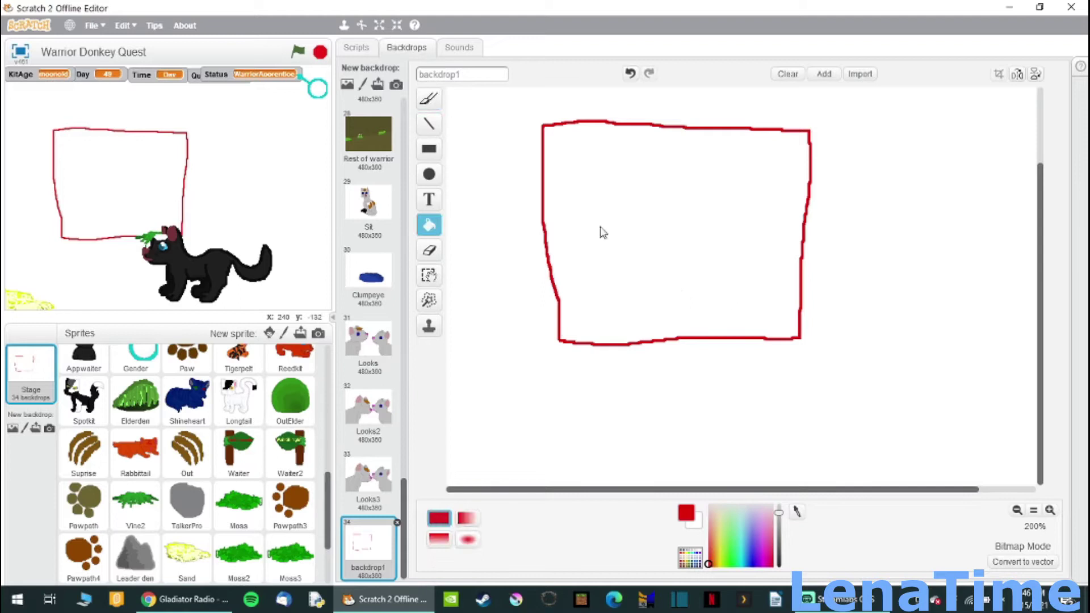
pyautogui.click(600, 238)
pyautogui.click(630, 72)
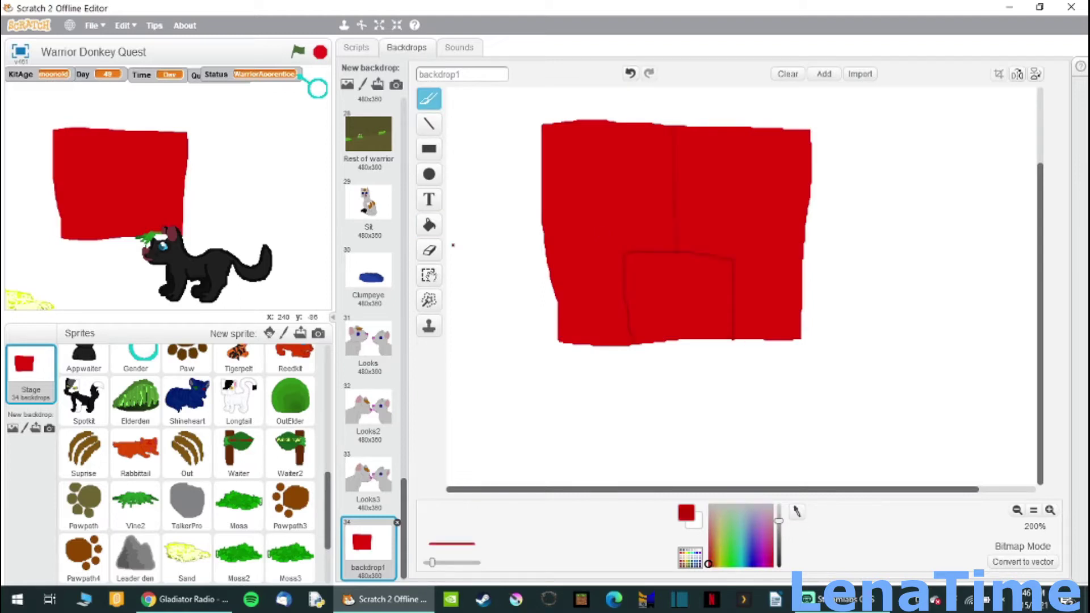
# Fill the barn's right wall with darker red and the doorway with the darkest red, and rename the backdrop Farm.
pyautogui.click(429, 225)
pyautogui.click(738, 227)
pyautogui.moveTo(779, 521); pyautogui.dragTo(779, 541)
pyautogui.click(711, 339)
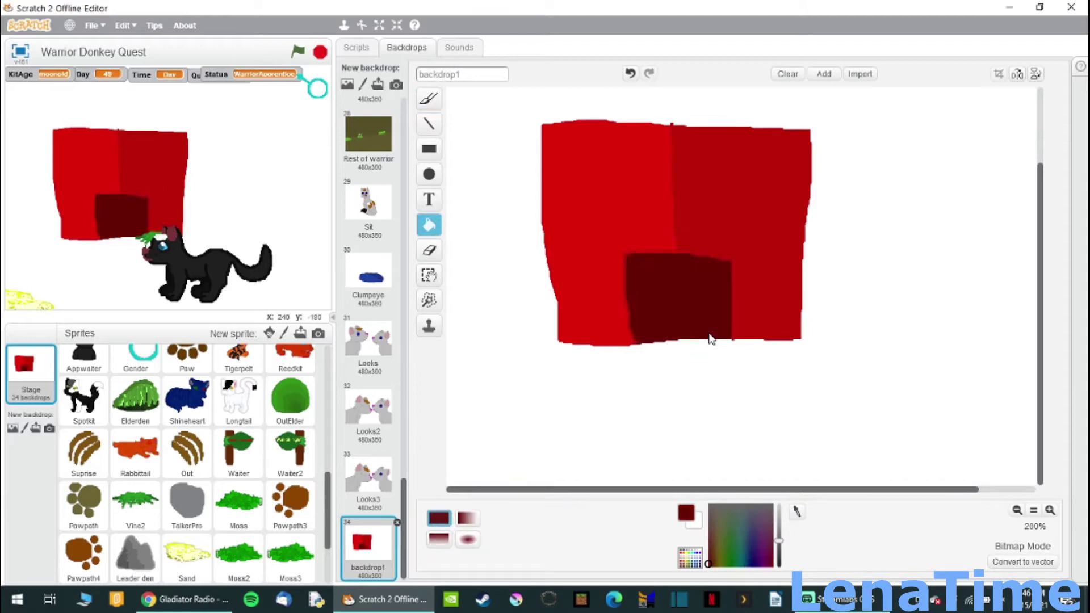
pyautogui.click(429, 99)
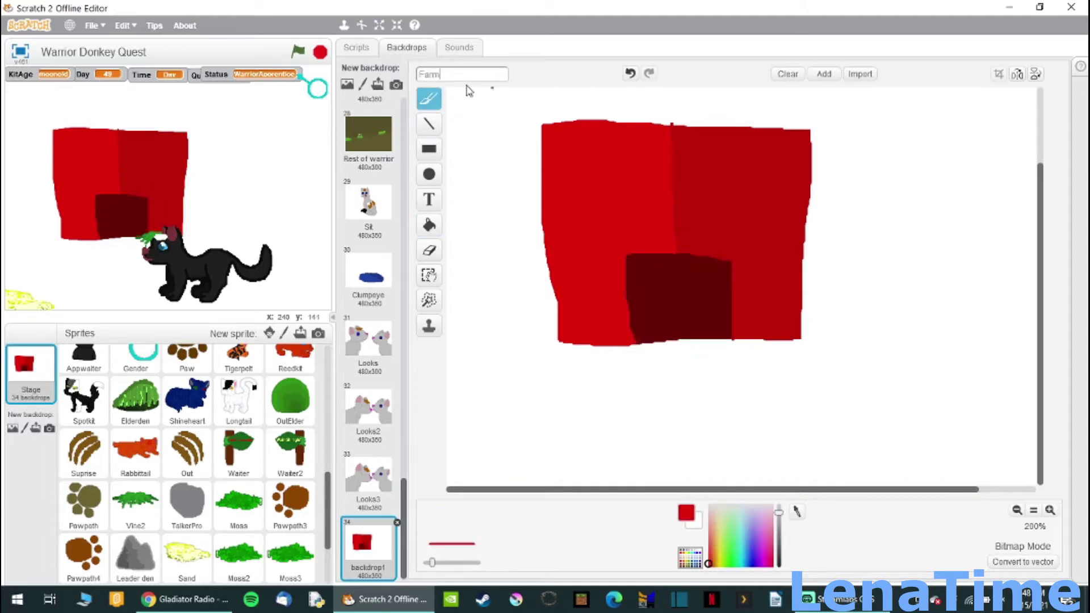
# Draw a pointed dark olive roof over the barn and fill it.
pyautogui.moveTo(1040, 237); pyautogui.dragTo(1040, 161)
pyautogui.click(720, 558)
pyautogui.moveTo(778, 512); pyautogui.dragTo(779, 545)
pyautogui.moveTo(562, 181); pyautogui.dragTo(511, 266)
pyautogui.hotkey('ctrl', 'z')
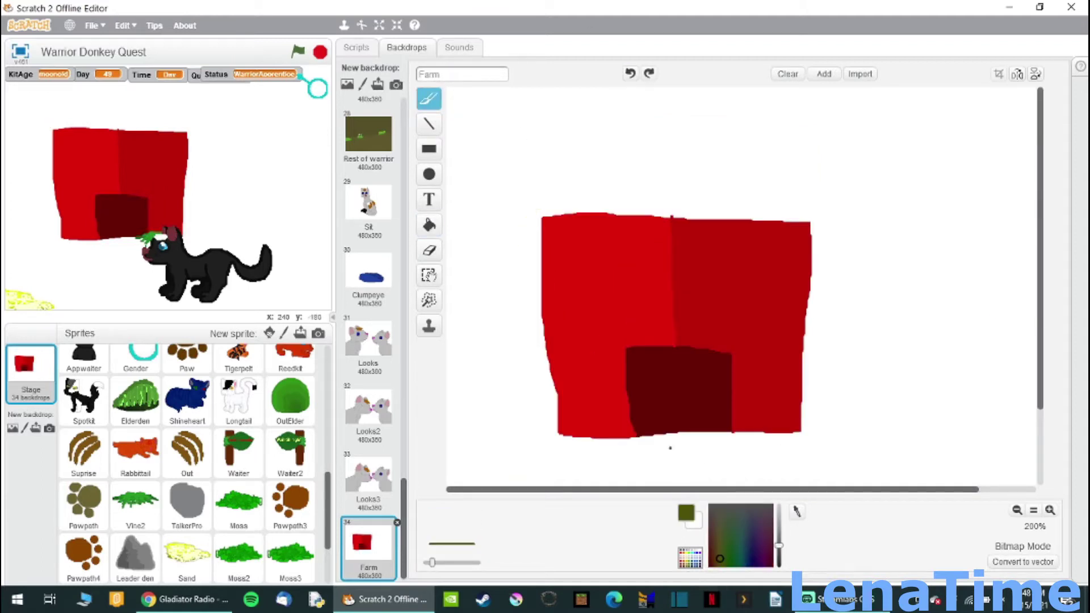
pyautogui.moveTo(656, 124); pyautogui.dragTo(545, 204)
pyautogui.moveTo(674, 227)
pyautogui.mouseDown()
pyautogui.moveTo(720, 126)
pyautogui.moveTo(661, 95)
pyautogui.mouseUp()
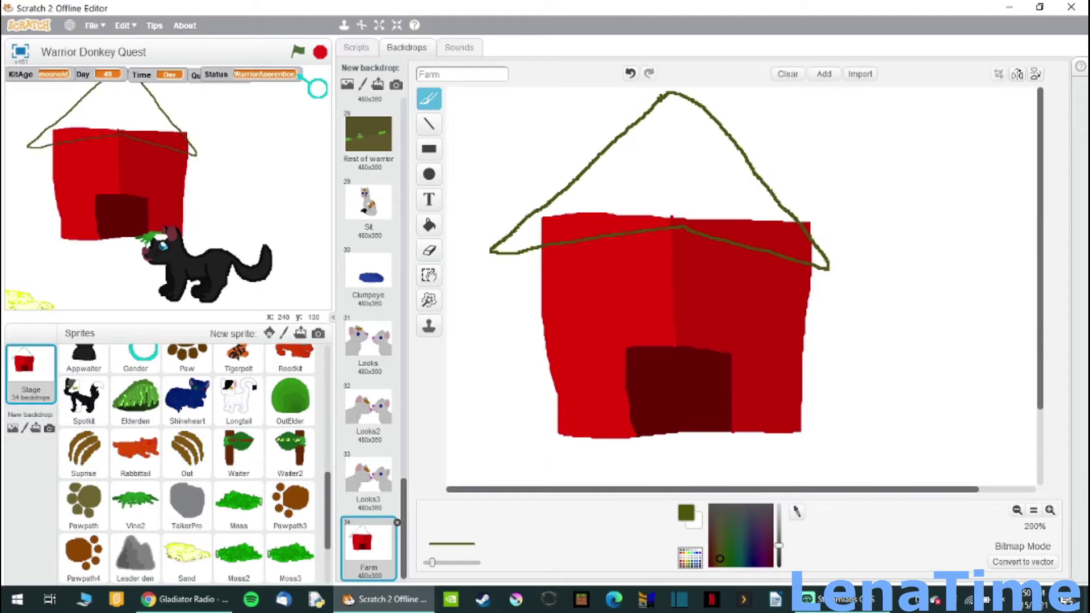
pyautogui.click(429, 225)
pyautogui.click(579, 228)
# Draw a bright green ground line on both sides of the barn out to the backdrop's edges.
pyautogui.click(708, 504)
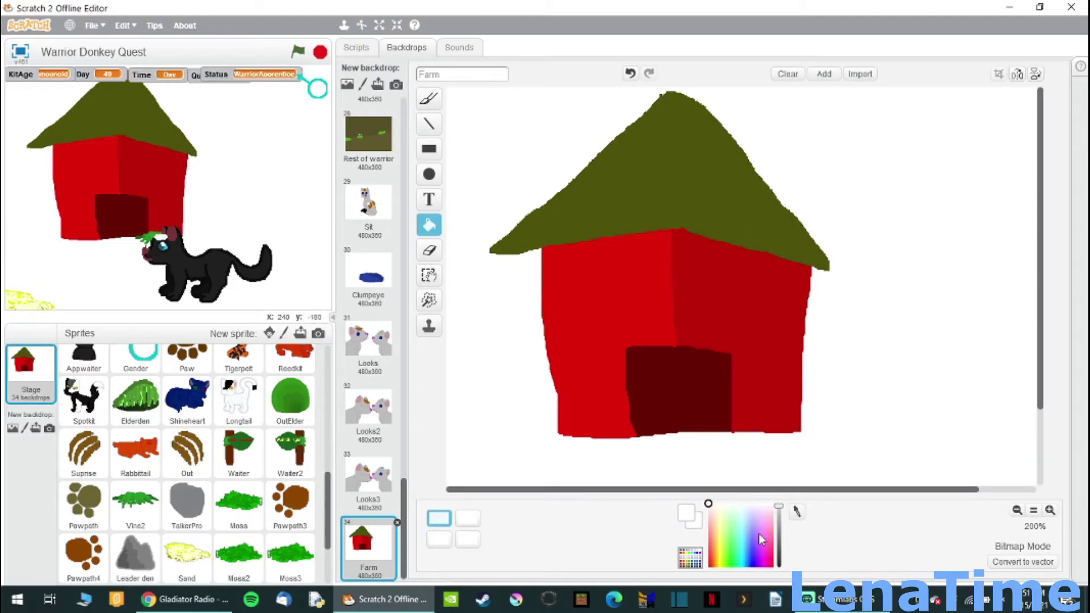
pyautogui.click(728, 557)
pyautogui.click(1016, 509)
pyautogui.click(430, 98)
pyautogui.moveTo(579, 292); pyautogui.dragTo(627, 296)
pyautogui.moveTo(757, 317); pyautogui.dragTo(903, 352)
pyautogui.click(429, 225)
pyautogui.click(737, 386)
pyautogui.click(630, 73)
# Place a shrunken copy of the barn in the upper right of the Farm backdrop.
pyautogui.click(429, 275)
pyautogui.moveTo(584, 163)
pyautogui.mouseDown()
pyautogui.moveTo(810, 373)
pyautogui.moveTo(672, 253)
pyautogui.moveTo(615, 295)
pyautogui.moveTo(859, 253)
pyautogui.moveTo(849, 231)
pyautogui.mouseUp()
pyautogui.click(630, 73)
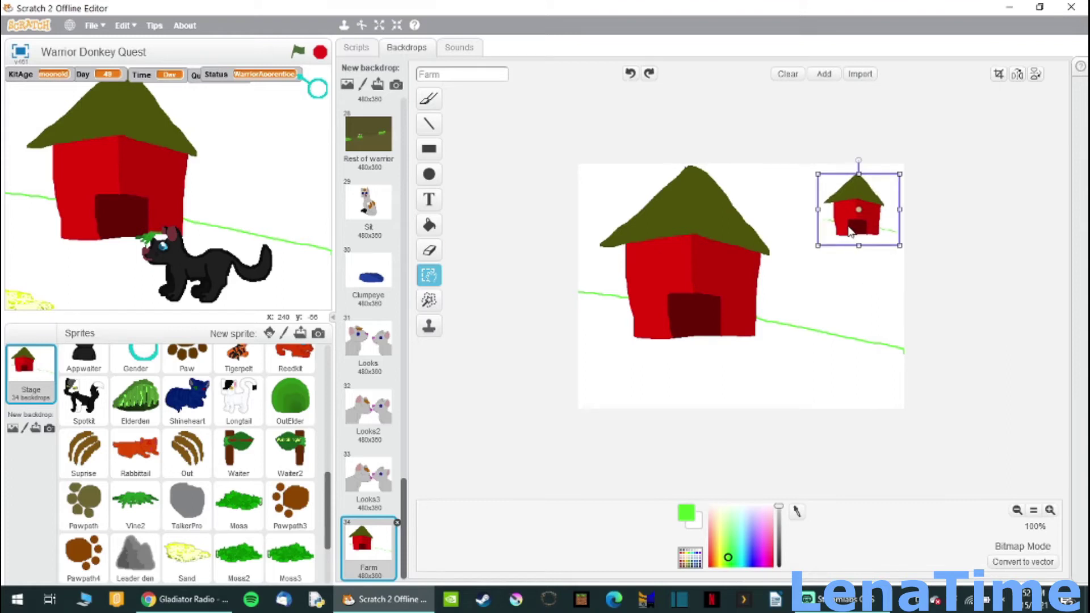
# Shrink the original barn and move it partly over the backdrop's left edge.
pyautogui.click(429, 276)
pyautogui.moveTo(585, 162); pyautogui.dragTo(787, 362)
pyautogui.moveTo(787, 363); pyautogui.dragTo(672, 248)
pyautogui.moveTo(630, 216); pyautogui.dragTo(591, 288)
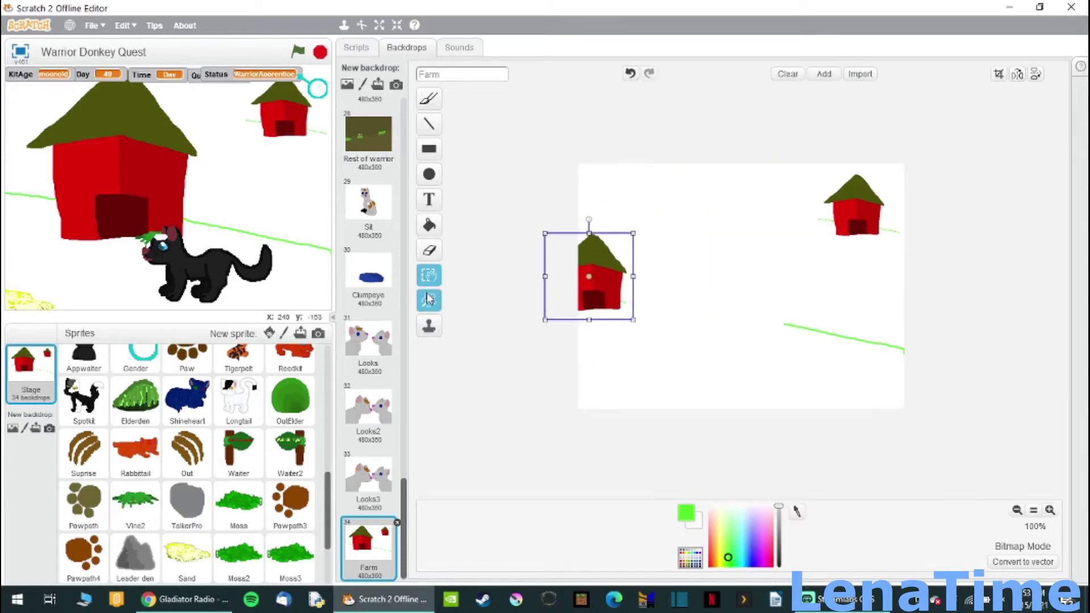
# Move the small barn copy so it overlaps the barn at the left edge, clearing the leftover green line pieces.
pyautogui.moveTo(798, 165); pyautogui.dragTo(910, 272)
pyautogui.moveTo(852, 210); pyautogui.dragTo(717, 254)
pyautogui.click(429, 225)
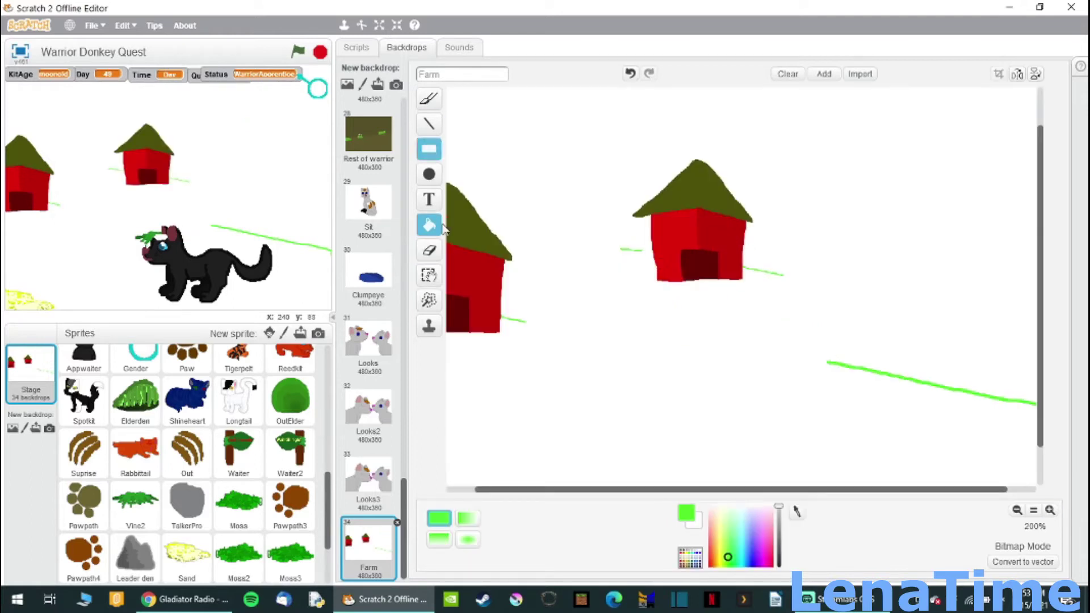
pyautogui.hotkey('ctrl', 'z')
pyautogui.click(429, 98)
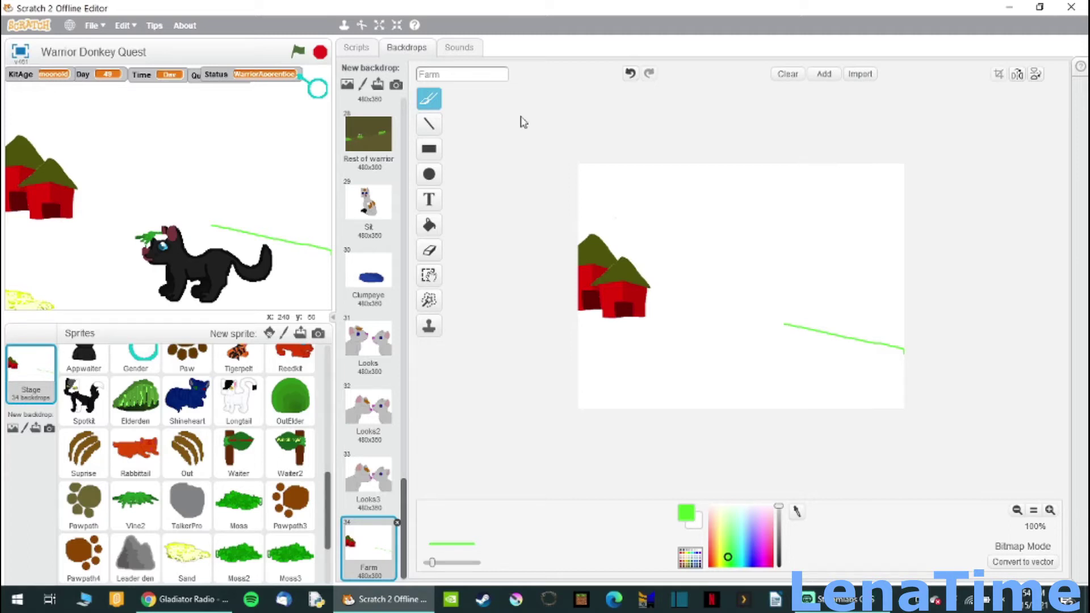
# Extend the green ground line to the barns and fill the hill below it with bright green.
pyautogui.moveTo(828, 363); pyautogui.dragTo(551, 315)
pyautogui.click(429, 225)
pyautogui.click(543, 384)
# Fill the sky above the hill with a very pale cyan.
pyautogui.click(741, 521)
pyautogui.click(737, 227)
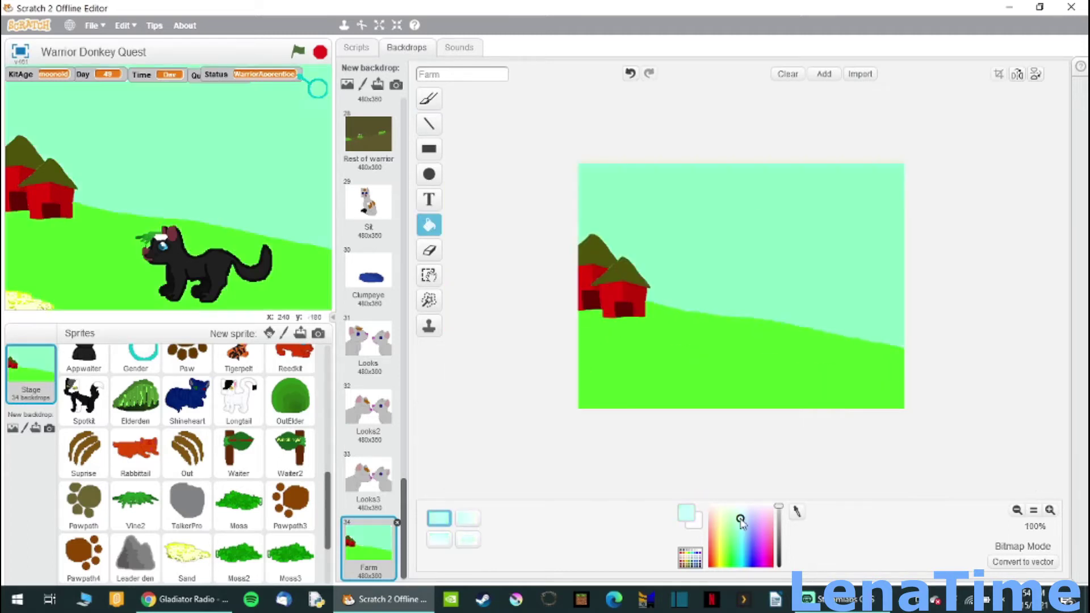
pyautogui.click(710, 227)
# Draw two long orange fence rails along the hill's crest and fill them in.
pyautogui.click(430, 105)
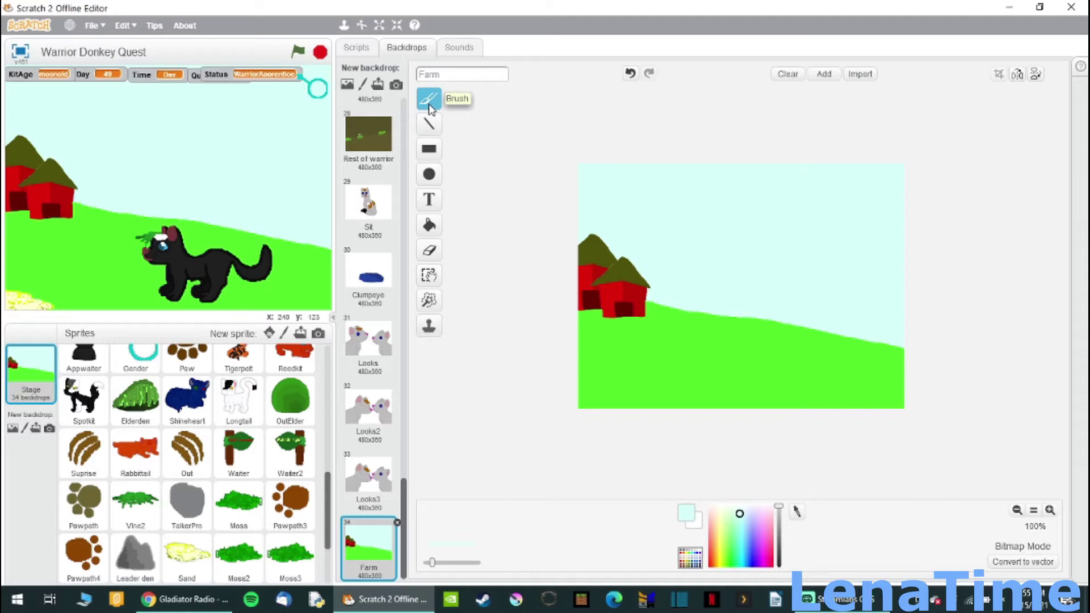
pyautogui.scroll(1, 664, 463)
pyautogui.click(712, 556)
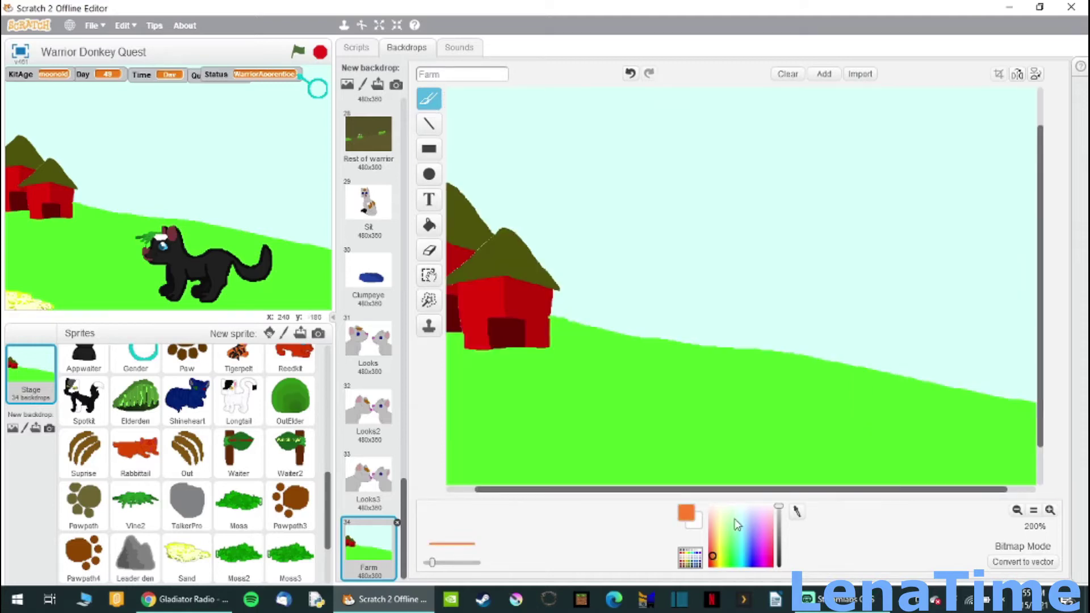
pyautogui.click(630, 73)
pyautogui.moveTo(668, 294)
pyautogui.mouseDown()
pyautogui.moveTo(755, 302)
pyautogui.moveTo(749, 317)
pyautogui.moveTo(665, 302)
pyautogui.moveTo(967, 386)
pyautogui.mouseUp()
pyautogui.click(428, 224)
pyautogui.click(749, 350)
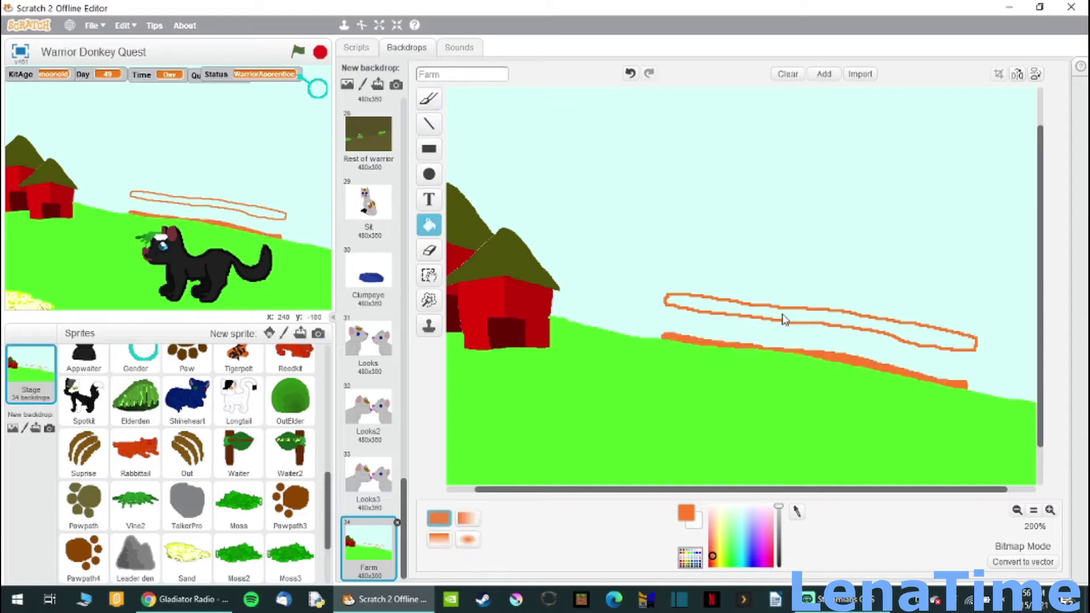
pyautogui.click(704, 314)
# Outline a row of rounded fence pickets across the rails in a darker orange-brown.
pyautogui.moveTo(779, 519); pyautogui.dragTo(779, 525)
pyautogui.click(429, 98)
pyautogui.moveTo(673, 322); pyautogui.dragTo(673, 340)
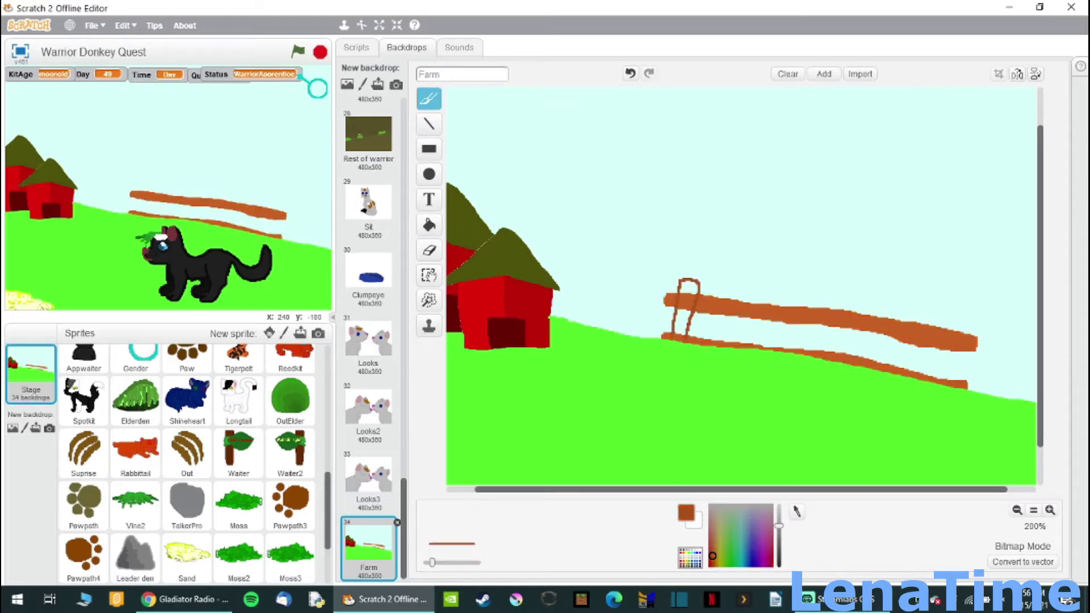
pyautogui.moveTo(752, 338); pyautogui.dragTo(771, 352)
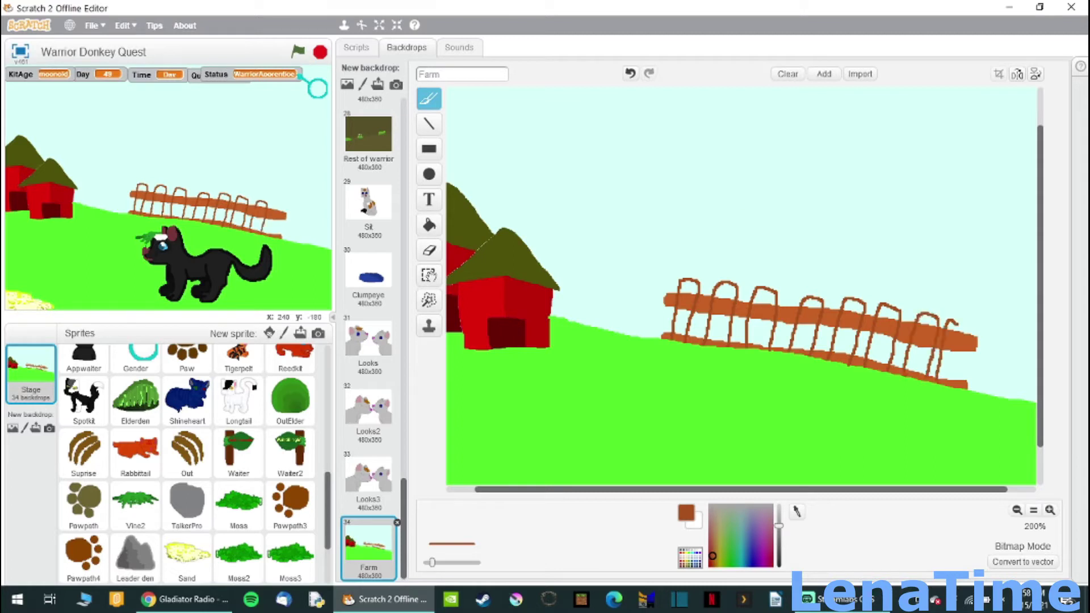
# Fill every outlined fence picket with the darker orange-brown.
pyautogui.click(429, 225)
pyautogui.click(722, 303)
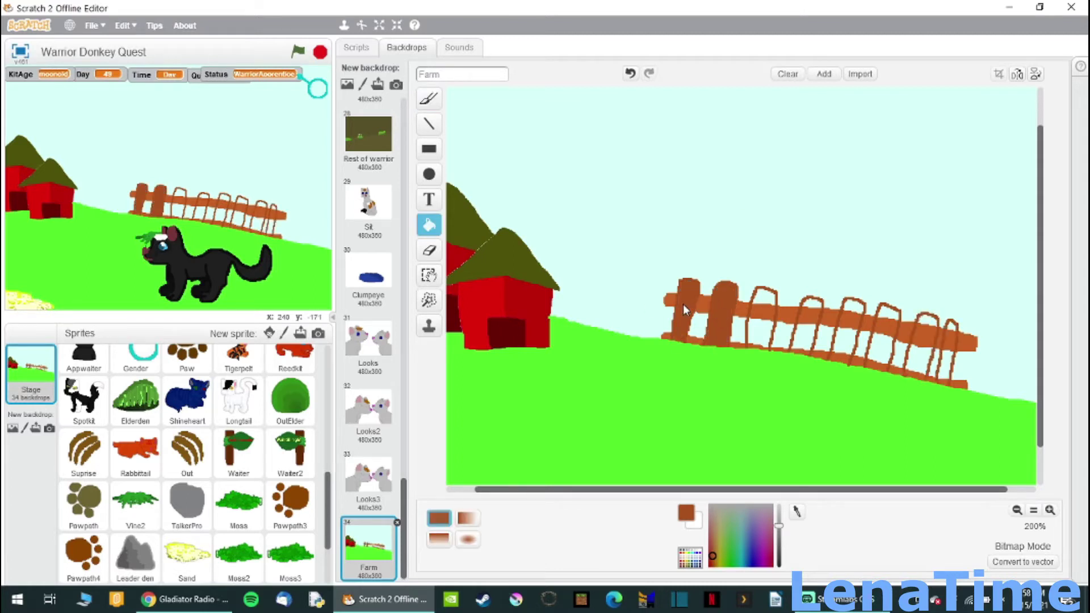
pyautogui.click(761, 321)
pyautogui.click(806, 326)
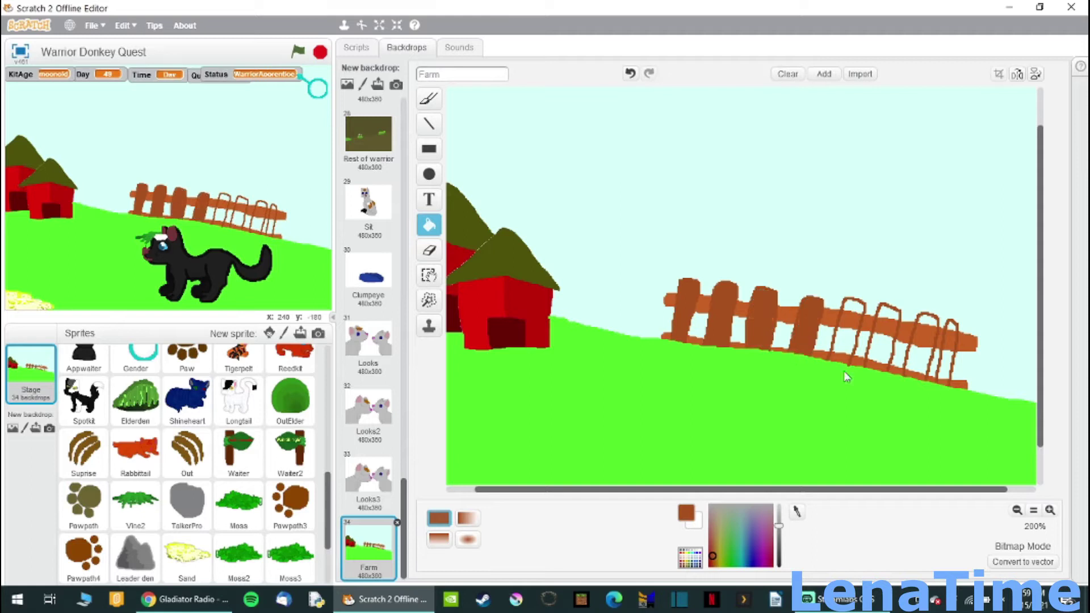
pyautogui.click(846, 332)
pyautogui.click(882, 343)
pyautogui.click(903, 339)
pyautogui.click(946, 363)
pyautogui.click(952, 334)
pyautogui.click(428, 98)
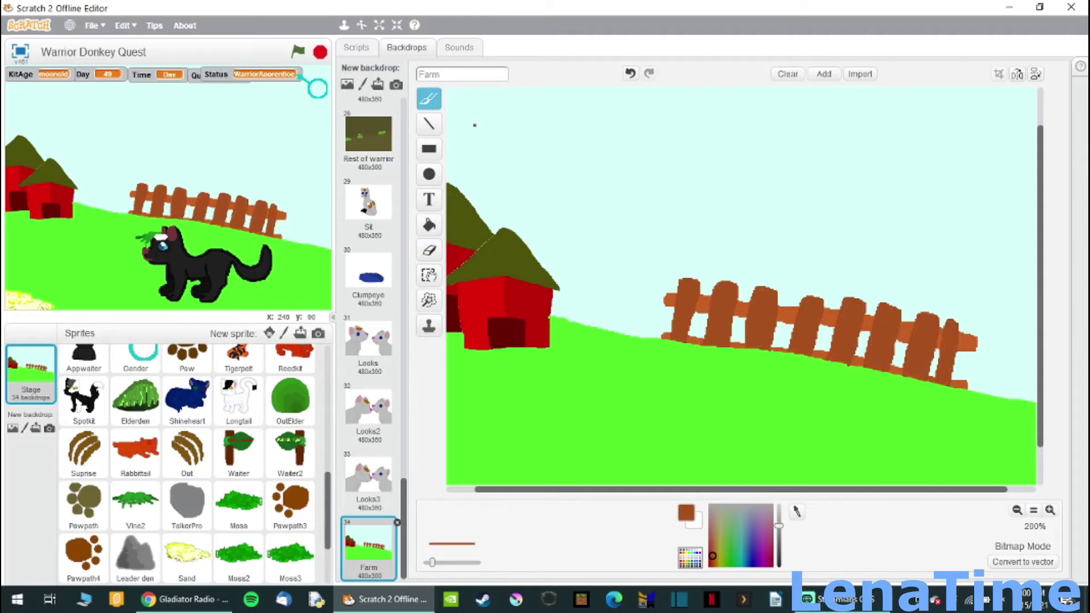
pyautogui.click(1017, 510)
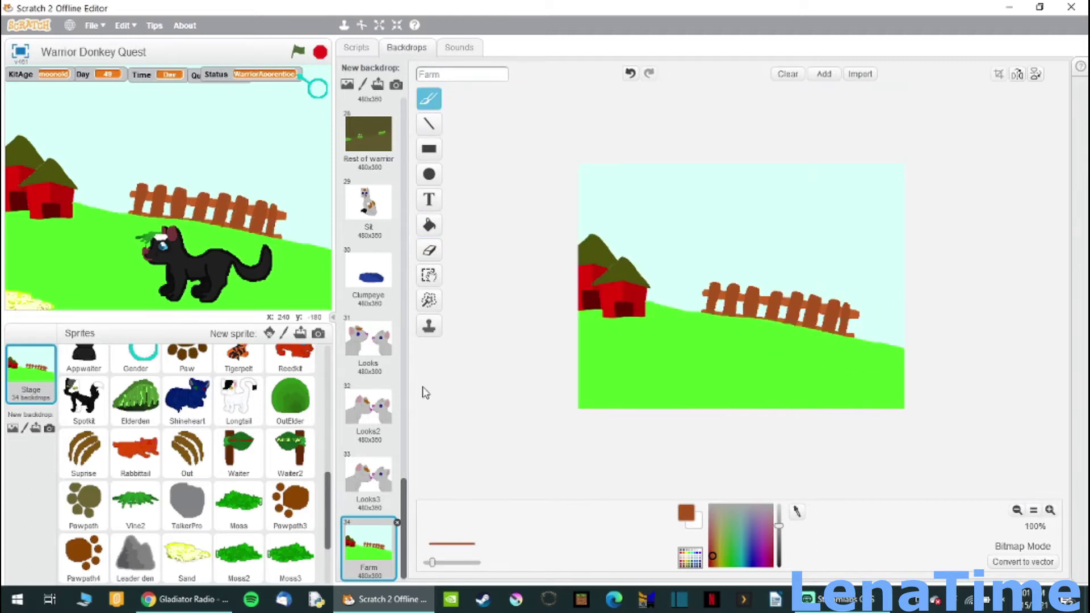
# Set the Sand sprite's message-triggered hide script to respond to ZYGOutthere.
pyautogui.click(356, 47)
pyautogui.click(186, 554)
pyautogui.click(801, 121)
pyautogui.scroll(-5, 813, 257)
pyautogui.click(795, 479)
# Play through the game scenes on the stage and review the scripts of sprites such as Moss and Sub.
pyautogui.click(17, 233)
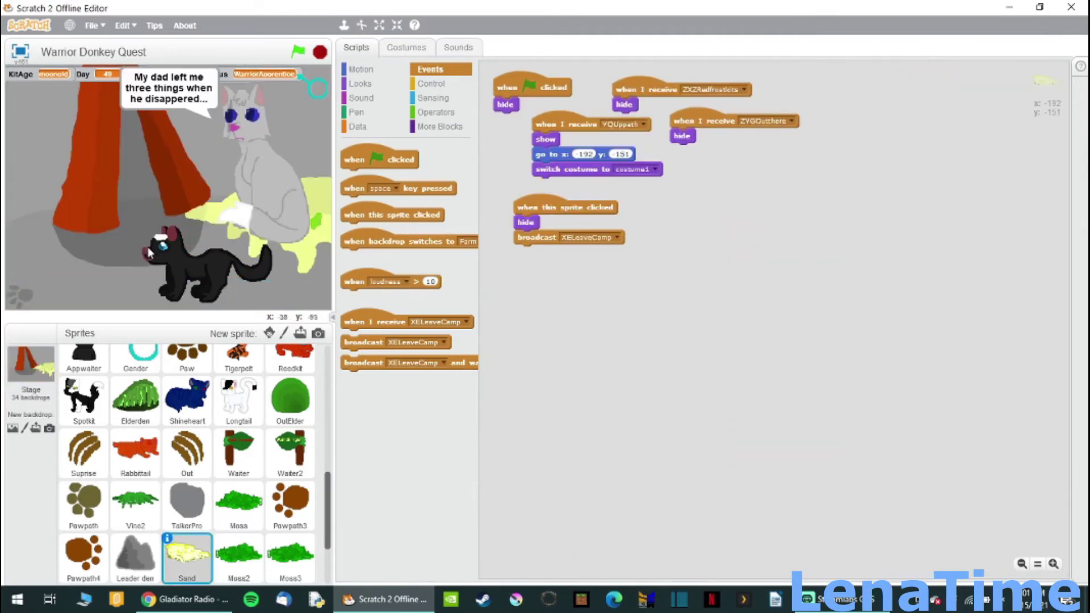
pyautogui.click(238, 503)
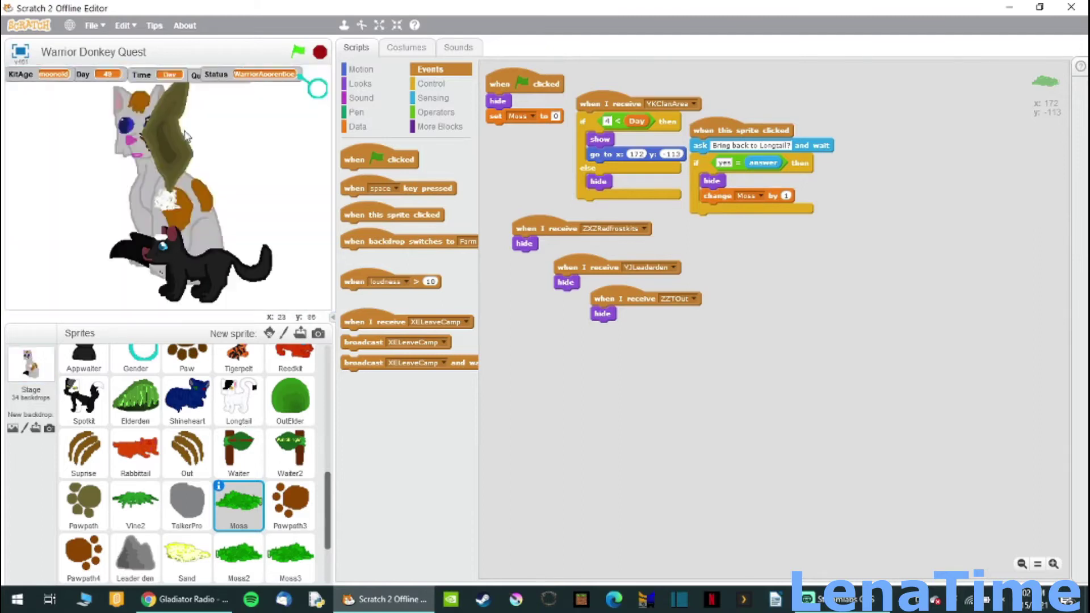
pyautogui.scroll(2, 187, 454)
pyautogui.click(134, 433)
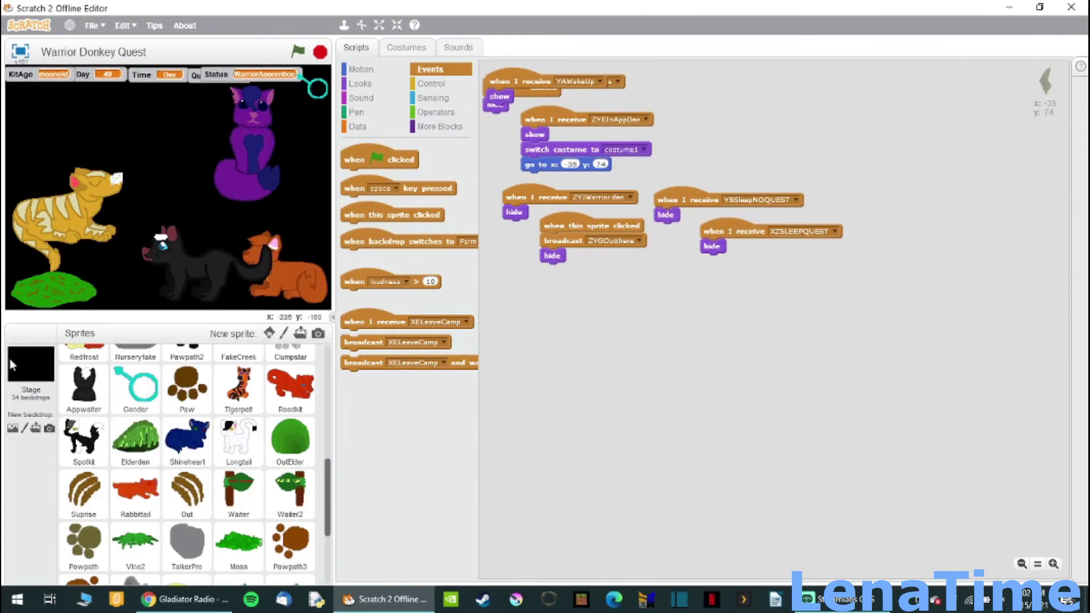
pyautogui.click(17, 363)
pyautogui.scroll(-3, 239, 489)
pyautogui.click(238, 503)
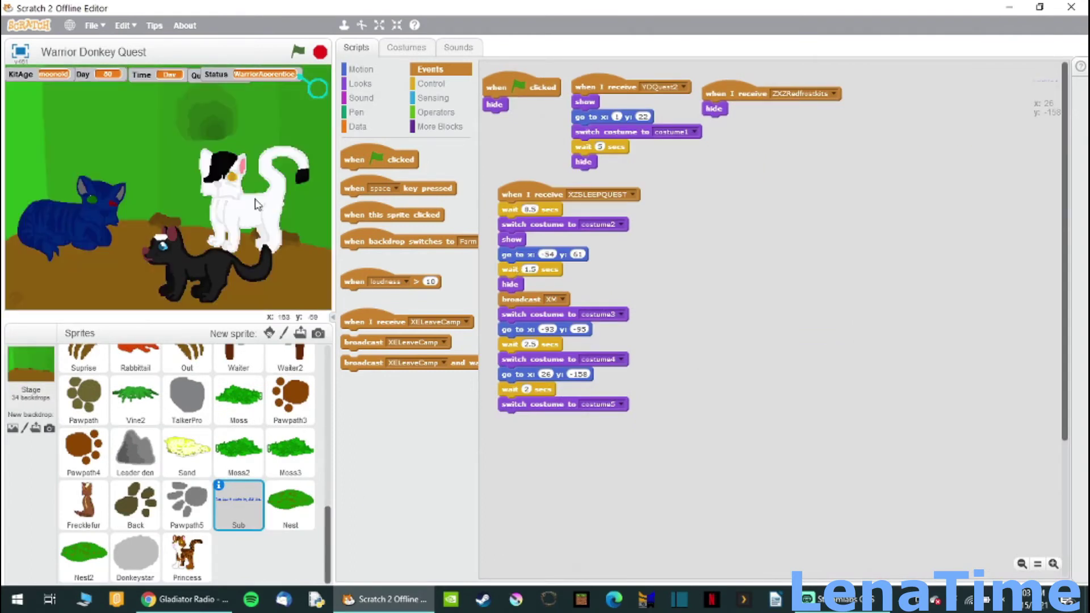
# Build an if/else block in Longtail's scripts testing 3 = Moss, with the stolen-bedding thought in its else branch.
pyautogui.scroll(2, 199, 423)
pyautogui.click(239, 397)
pyautogui.click(432, 83)
pyautogui.moveTo(352, 267); pyautogui.dragTo(559, 364)
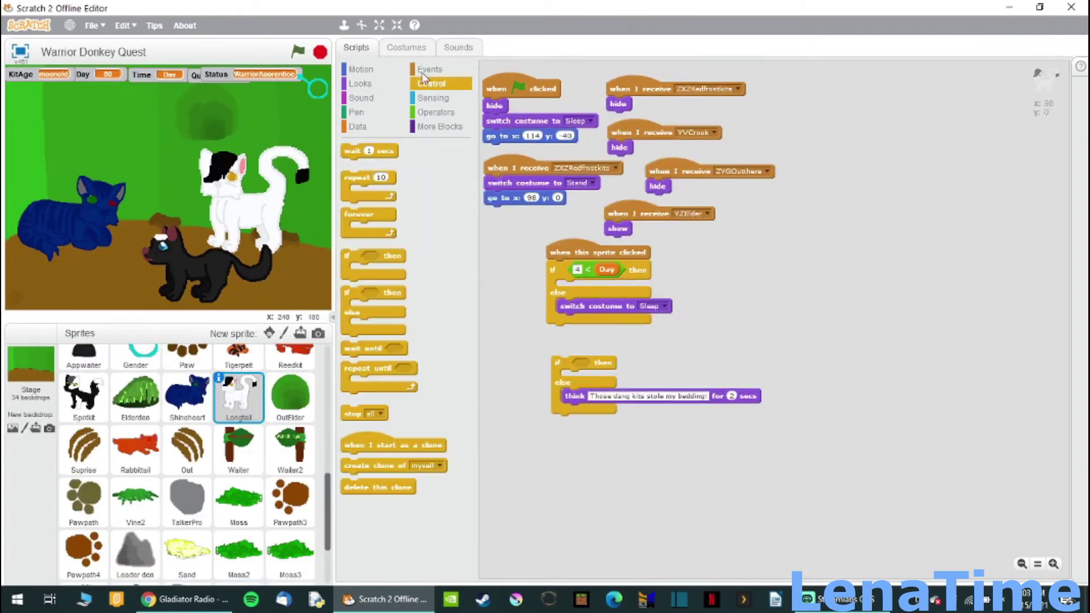
pyautogui.click(436, 112)
pyautogui.moveTo(352, 193); pyautogui.dragTo(584, 364)
pyautogui.click(358, 126)
pyautogui.moveTo(366, 239); pyautogui.dragTo(617, 369)
# Add a say "Thank you!" for 2 secs block to the Moss condition and nest it in Longtail's Day check.
pyautogui.click(360, 83)
pyautogui.moveTo(350, 151); pyautogui.dragTo(563, 290)
pyautogui.click(435, 112)
pyautogui.write('Thank you!')
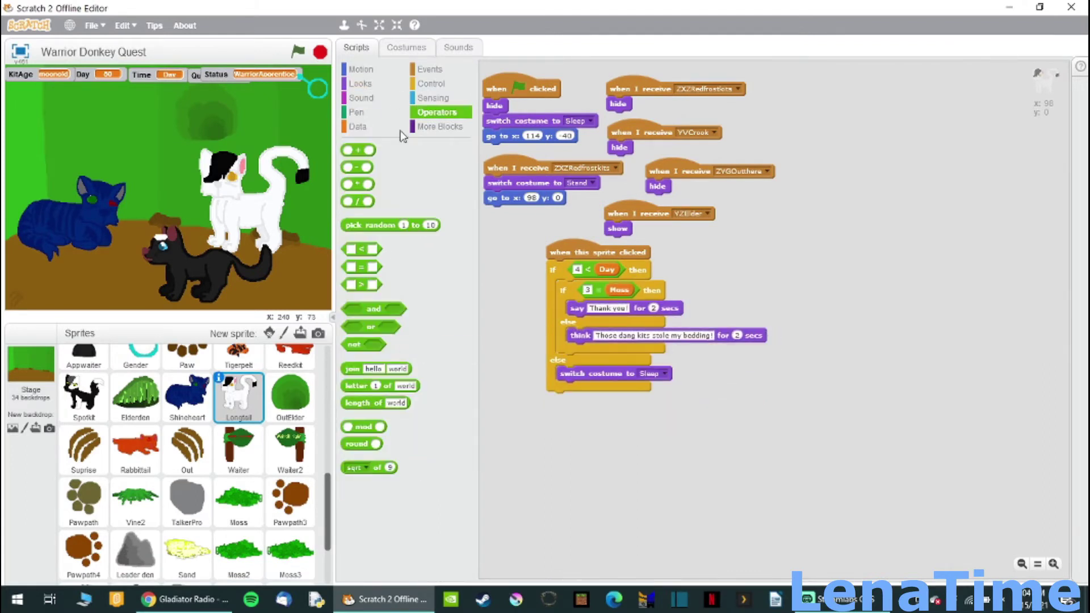
# Add switch costume, go to position and go back layers blocks below Longtail's "Thank you!" speech.
pyautogui.click(360, 83)
pyautogui.moveTo(349, 286); pyautogui.dragTo(574, 323)
pyautogui.click(360, 69)
pyautogui.moveTo(349, 259); pyautogui.dragTo(572, 338)
pyautogui.click(359, 83)
pyautogui.moveTo(358, 492); pyautogui.dragTo(603, 358)
# Touch up Rabbittail's costume with the fill tool and return to its scripts.
pyautogui.click(406, 47)
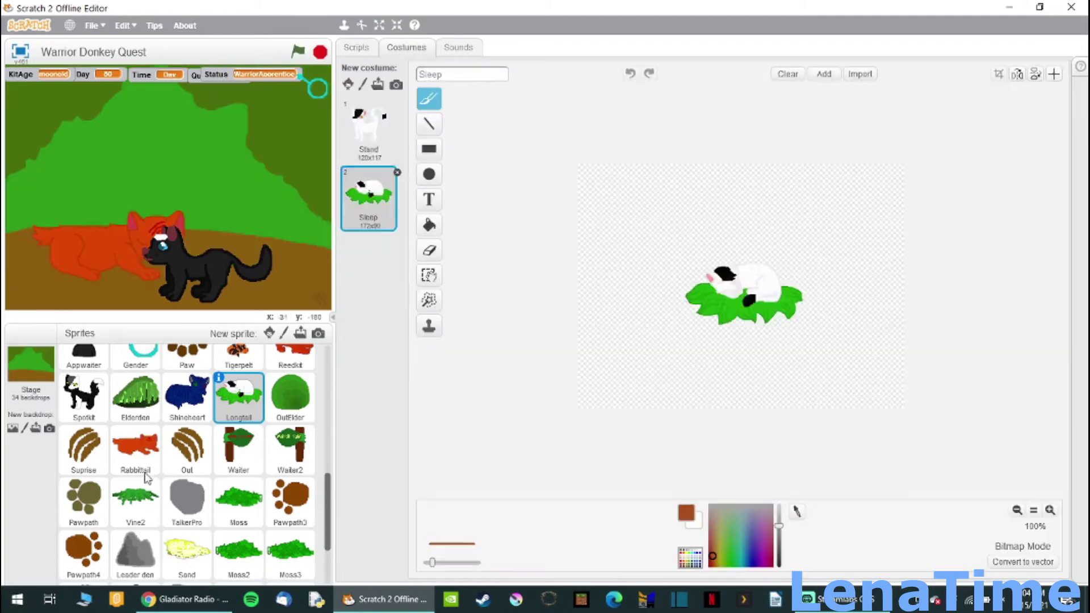
pyautogui.click(136, 448)
pyautogui.click(429, 225)
pyautogui.click(871, 391)
pyautogui.click(1017, 510)
pyautogui.click(356, 47)
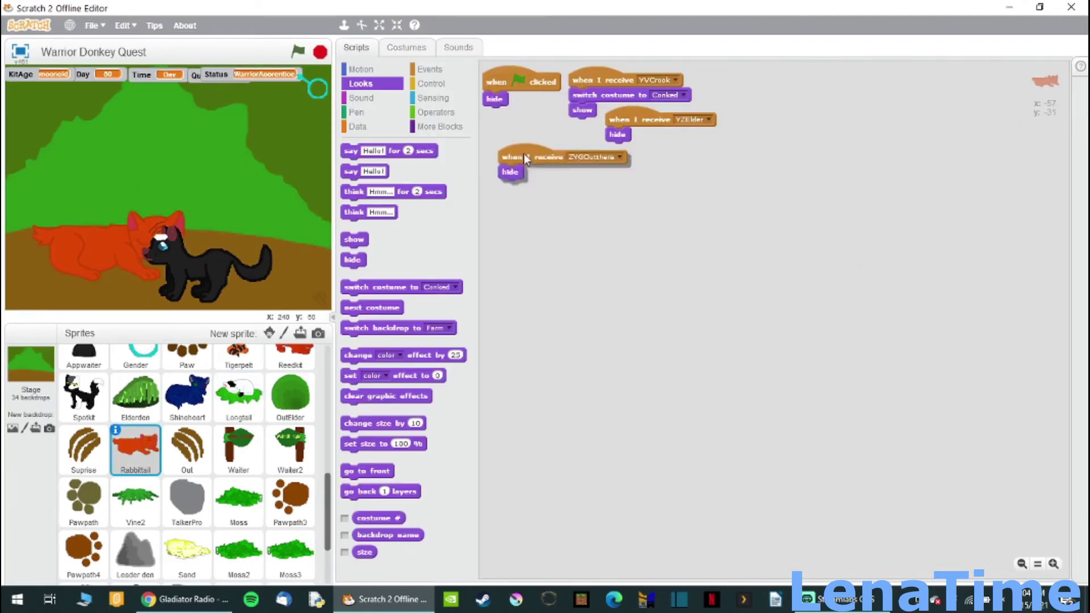
# Spread out Rabbittail's scripts and add go to x: -94 y: -3 to its YVCrook script.
pyautogui.moveTo(502, 160); pyautogui.dragTo(502, 179)
pyautogui.click(430, 68)
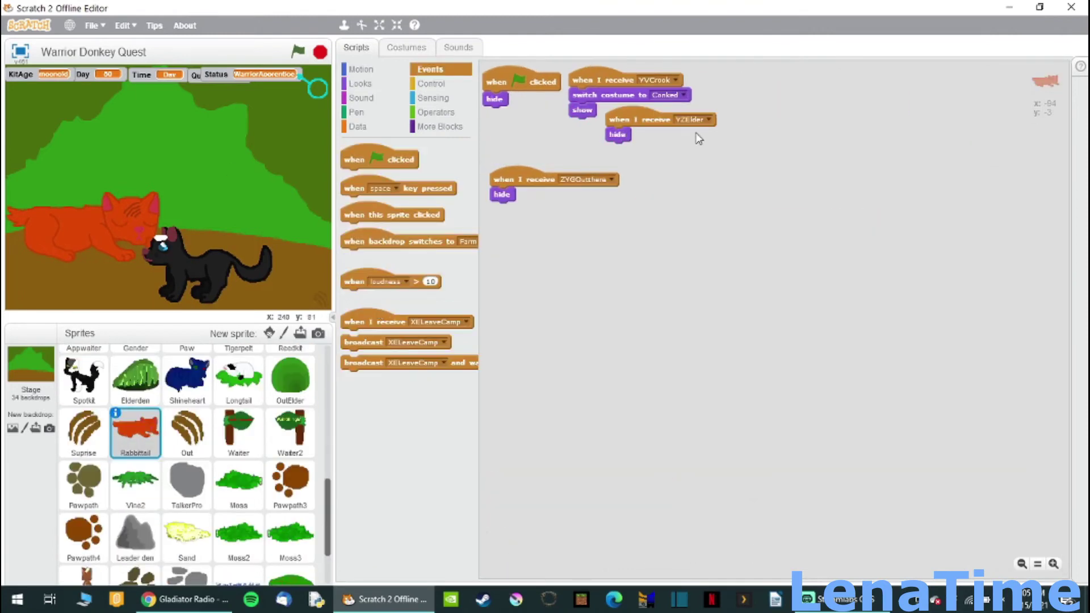
pyautogui.moveTo(625, 119); pyautogui.dragTo(731, 109)
pyautogui.click(375, 69)
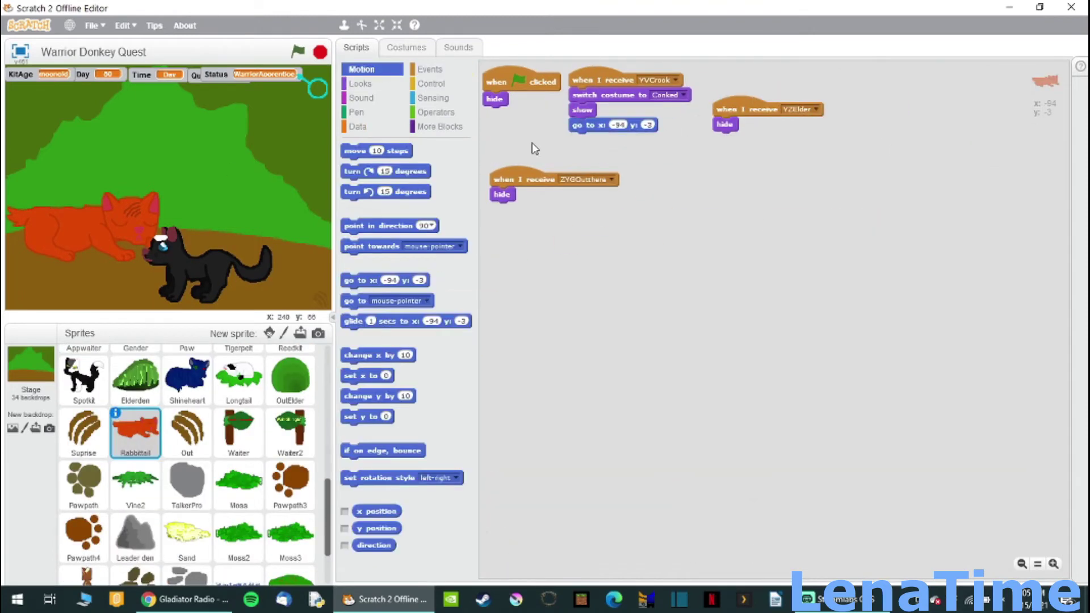
# Create a new blank painted sprite and name it Crook.
pyautogui.click(284, 333)
pyautogui.click(31, 366)
pyautogui.click(238, 542)
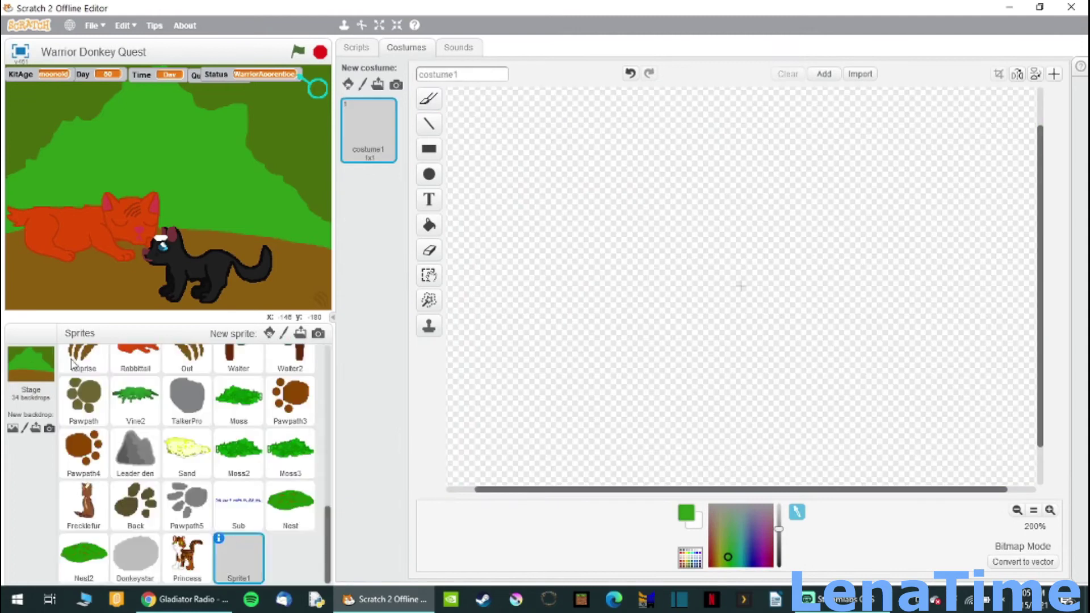
pyautogui.click(219, 536)
pyautogui.write('Mos')
pyautogui.press('BackSpace')
pyautogui.press('BackSpace')
pyautogui.press('BackSpace')
pyautogui.write('Crook')
pyautogui.click(67, 353)
# Paint the Crook costume as a thick bent green stalk with thin squiggly vines wound around it.
pyautogui.click(428, 98)
pyautogui.moveTo(663, 239)
pyautogui.mouseDown()
pyautogui.moveTo(658, 301)
pyautogui.moveTo(749, 443)
pyautogui.mouseUp()
pyautogui.click(429, 225)
pyautogui.click(755, 352)
pyautogui.click(428, 98)
pyautogui.moveTo(454, 562); pyautogui.dragTo(431, 562)
pyautogui.moveTo(661, 267); pyautogui.dragTo(763, 435)
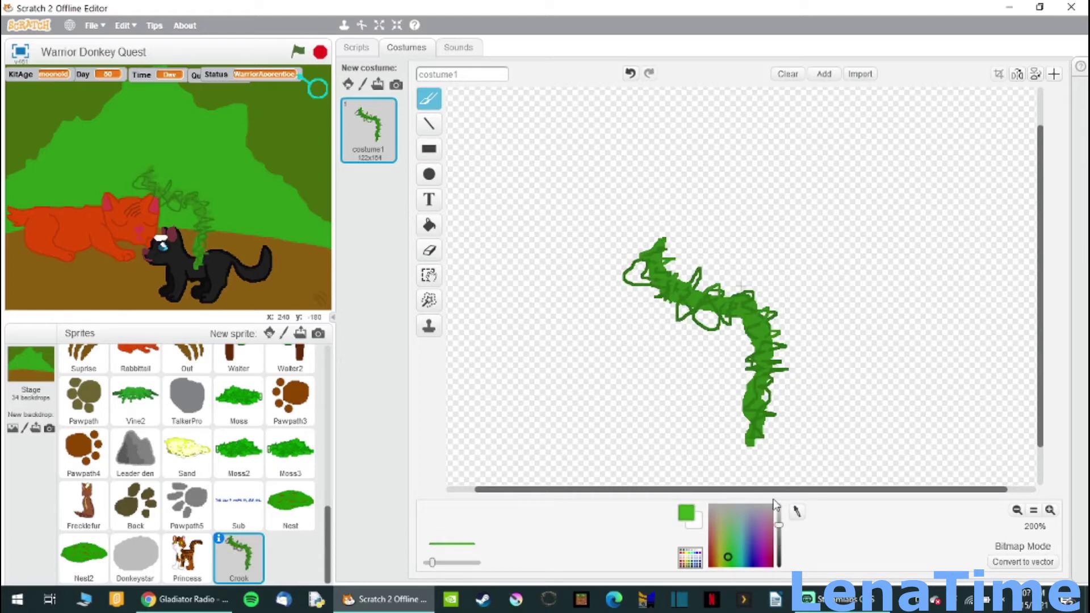
# Add a green-flag script and a message-received script to the Crook sprite.
pyautogui.click(356, 47)
pyautogui.click(430, 69)
pyautogui.moveTo(404, 145); pyautogui.dragTo(534, 74)
pyautogui.click(359, 83)
pyautogui.click(430, 69)
pyautogui.click(630, 105)
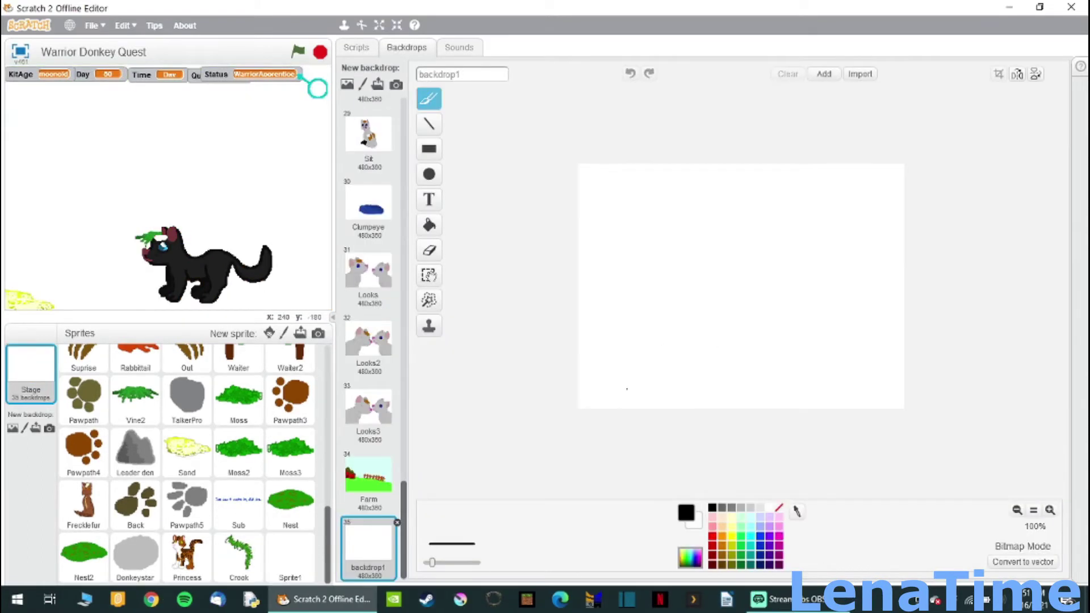
# Outline a tree trunk along each side of the blank backdrop and fill both with dark red.
pyautogui.moveTo(621, 345); pyautogui.dragTo(611, 165)
pyautogui.moveTo(805, 376); pyautogui.dragTo(904, 384)
pyautogui.moveTo(856, 164); pyautogui.dragTo(857, 361)
pyautogui.click(428, 225)
pyautogui.click(690, 558)
pyautogui.click(711, 567)
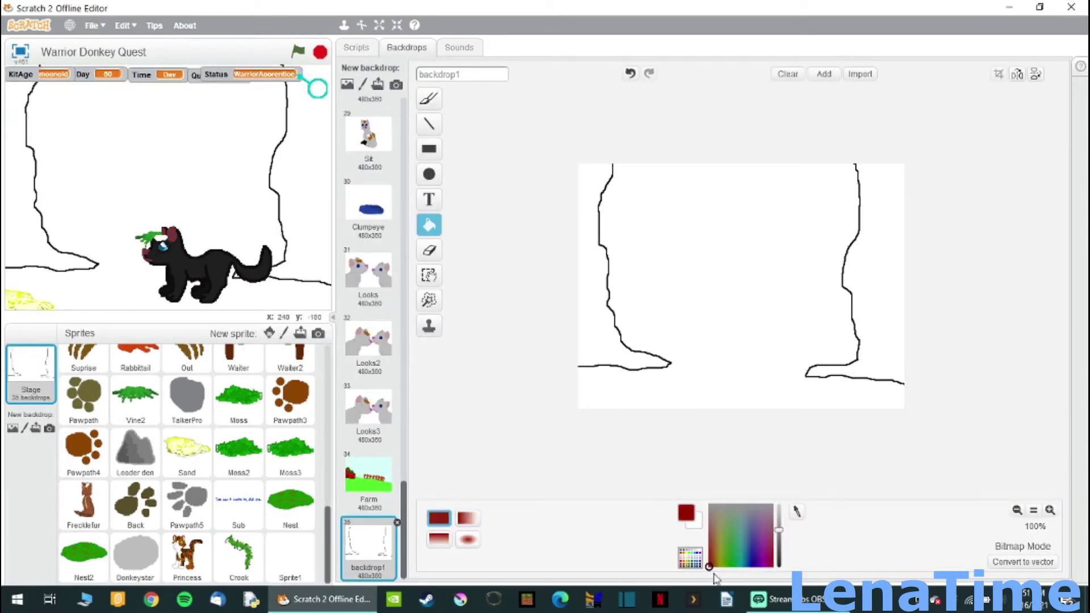
pyautogui.click(588, 261)
pyautogui.click(880, 256)
# Shade the outer edges of both trunks in a darker red and rename the backdrop OustideTravel.
pyautogui.click(428, 99)
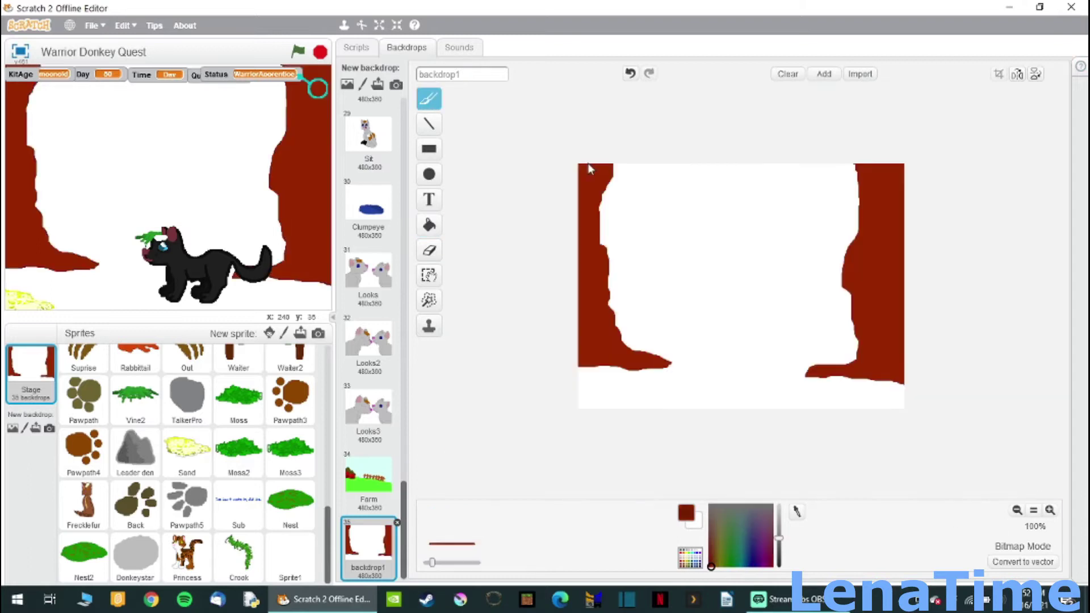
pyautogui.click(428, 225)
pyautogui.click(1050, 509)
pyautogui.scroll(2, 738, 284)
pyautogui.click(428, 225)
pyautogui.click(461, 74)
pyautogui.write('OustideTravel')
# Draw a rounded hill between the trunks and fill it with green.
pyautogui.click(429, 98)
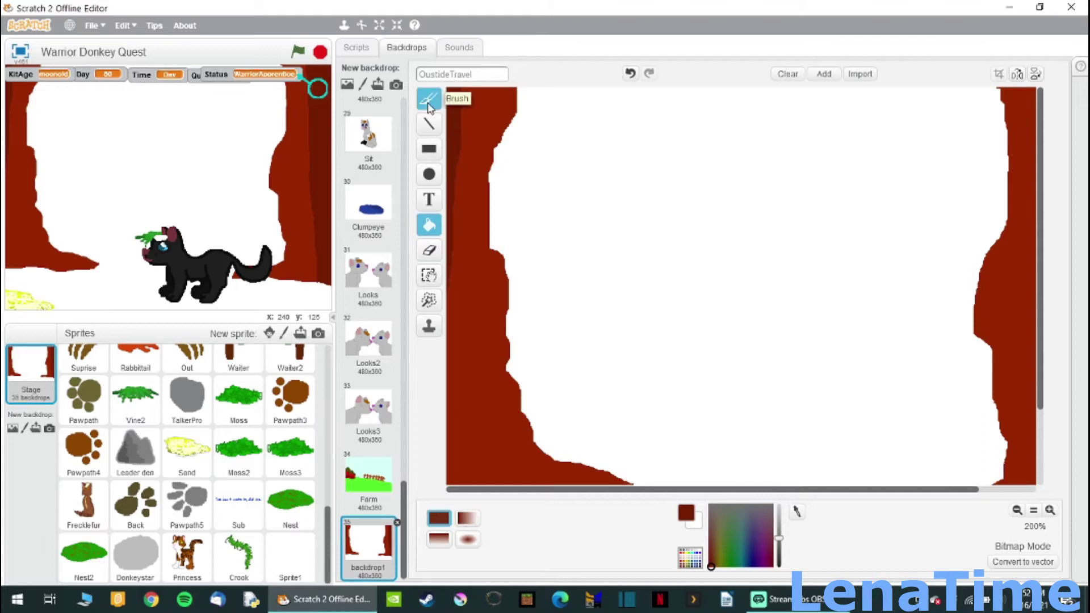
pyautogui.click(730, 557)
pyautogui.moveTo(509, 288); pyautogui.dragTo(976, 281)
pyautogui.click(738, 368)
# Draw a jagged shadow edge down the hill and fill the area to its right with darker green.
pyautogui.click(428, 98)
pyautogui.moveTo(732, 253); pyautogui.dragTo(573, 460)
pyautogui.click(429, 225)
pyautogui.click(851, 369)
pyautogui.click(429, 98)
pyautogui.scroll(-3, 737, 284)
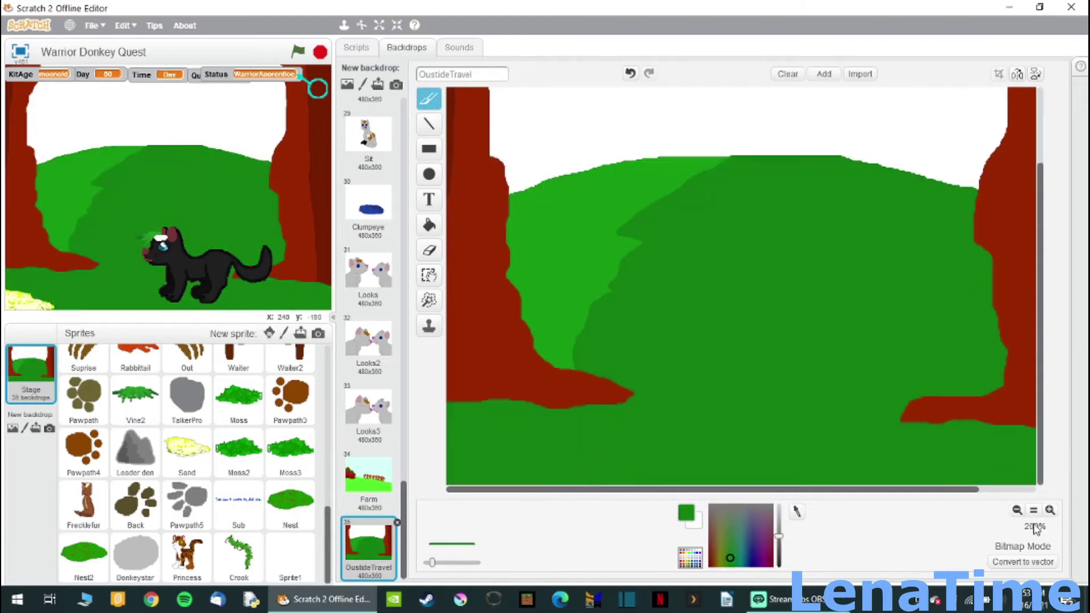
# Draw a ground line between the trunk bases and fill the foreground with very dark green.
pyautogui.click(778, 553)
pyautogui.moveTo(628, 400); pyautogui.dragTo(895, 413)
pyautogui.click(429, 225)
pyautogui.click(738, 448)
# Draw small orange-brown strokes on the dark foreground near both trunks.
pyautogui.click(429, 99)
pyautogui.click(711, 566)
pyautogui.click(712, 562)
pyautogui.moveTo(880, 451); pyautogui.dragTo(914, 472)
pyautogui.moveTo(494, 421); pyautogui.dragTo(520, 445)
pyautogui.click(1017, 510)
# Fill the sky above the hill with light blue.
pyautogui.click(428, 225)
pyautogui.click(755, 533)
pyautogui.click(704, 217)
# Wrap the Sand sprite's click actions in an if/else block with the condition Kit < Status.
pyautogui.click(357, 47)
pyautogui.click(811, 323)
pyautogui.click(187, 451)
pyautogui.click(429, 84)
pyautogui.moveTo(347, 292); pyautogui.dragTo(520, 223)
pyautogui.click(435, 112)
pyautogui.moveTo(347, 248); pyautogui.dragTo(539, 224)
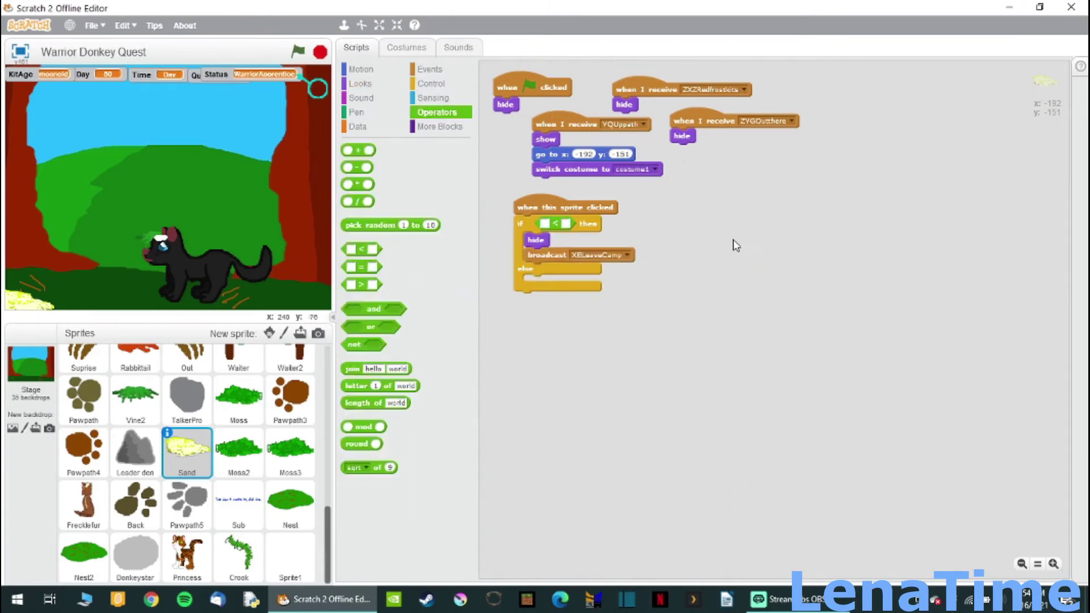
pyautogui.click(543, 224)
pyautogui.write('Kit')
pyautogui.click(358, 126)
pyautogui.moveTo(369, 341); pyautogui.dragTo(585, 224)
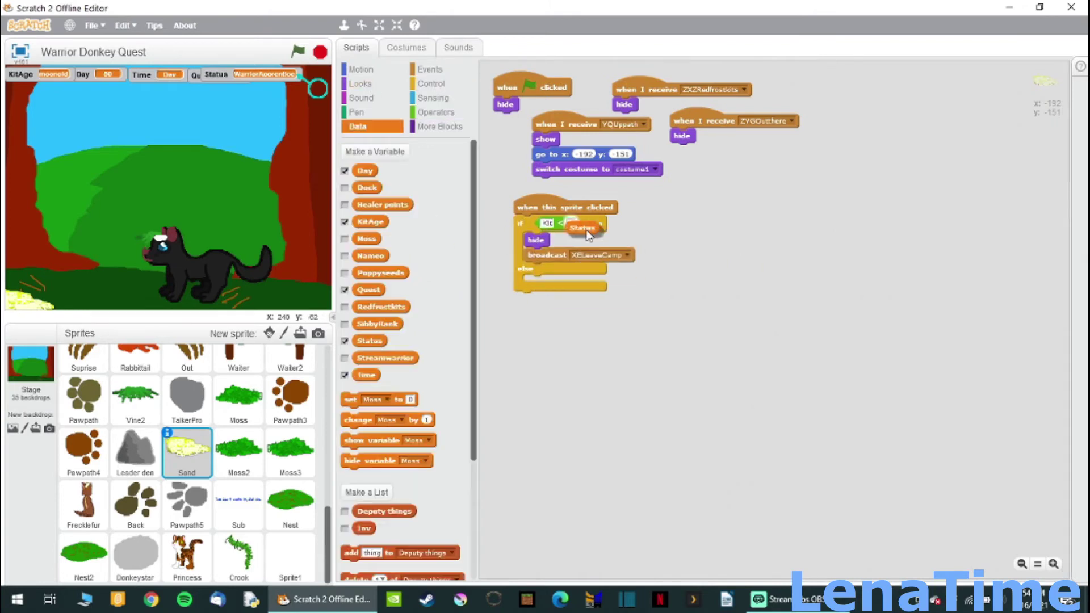
# Add a think block to the else branch reading "You not old enough to leave camp yet :(" for 2.5 secs.
pyautogui.click(361, 85)
pyautogui.moveTo(354, 192); pyautogui.dragTo(536, 285)
pyautogui.click(564, 285)
pyautogui.write('You not old enough to leave camp yet :(')
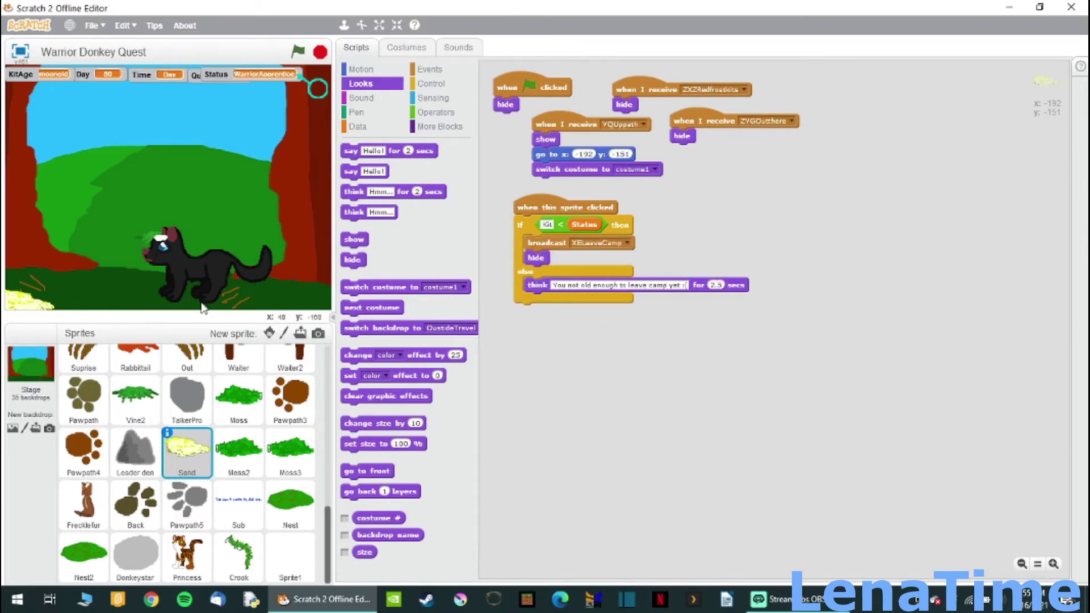
# Duplicate the Sand sprite and scribble dark and bright green strokes over the copy's costume.
pyautogui.rightClick(186, 451)
pyautogui.click(205, 468)
pyautogui.click(407, 47)
pyautogui.click(1049, 509)
pyautogui.click(1049, 510)
pyautogui.click(429, 98)
pyautogui.click(727, 566)
pyautogui.moveTo(710, 363)
pyautogui.mouseDown()
pyautogui.moveTo(886, 318)
pyautogui.moveTo(704, 369)
pyautogui.moveTo(908, 340)
pyautogui.mouseUp()
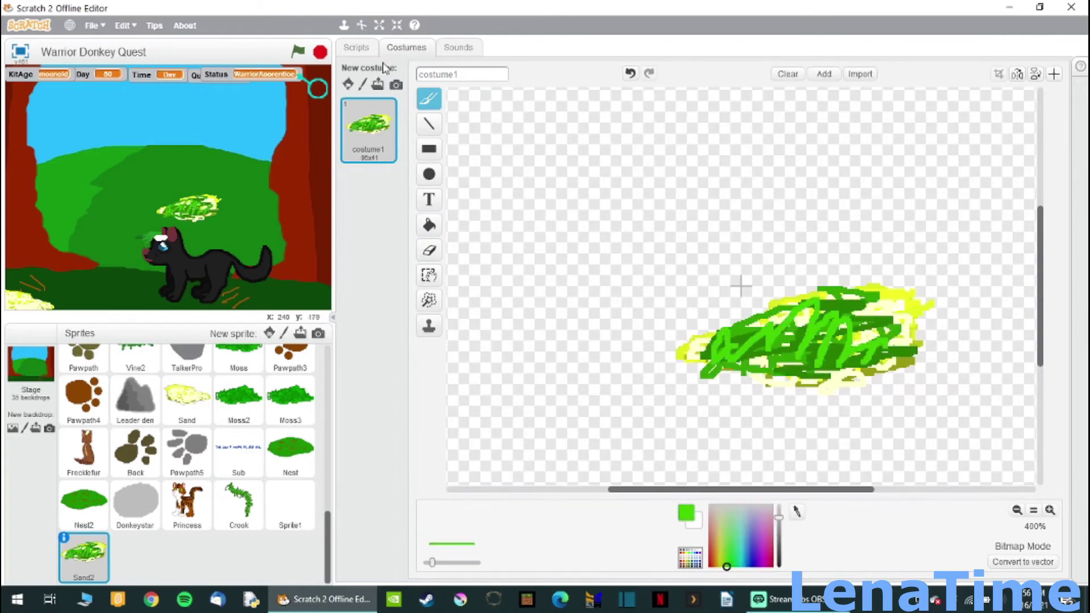
# Make Sand2 show at x: 193 y: -150 on receiving XELeaveCamp, and remove the if/else from its click script.
pyautogui.click(356, 47)
pyautogui.click(430, 69)
pyautogui.moveTo(352, 321); pyautogui.dragTo(587, 391)
pyautogui.moveTo(519, 252); pyautogui.dragTo(398, 255)
pyautogui.click(643, 124)
pyautogui.click(630, 148)
pyautogui.moveTo(545, 169); pyautogui.dragTo(545, 154)
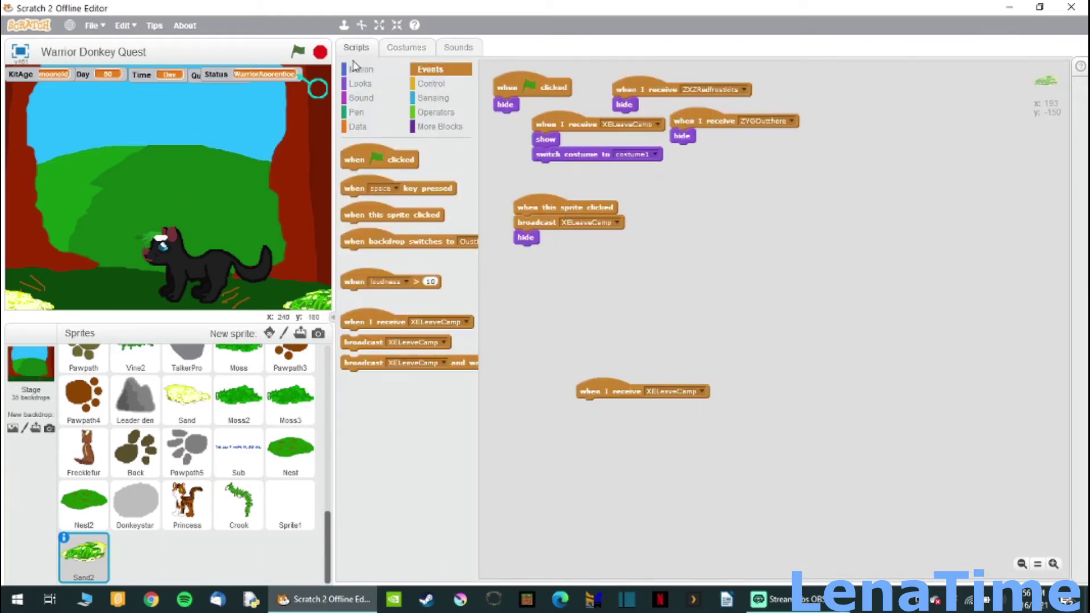
pyautogui.click(361, 69)
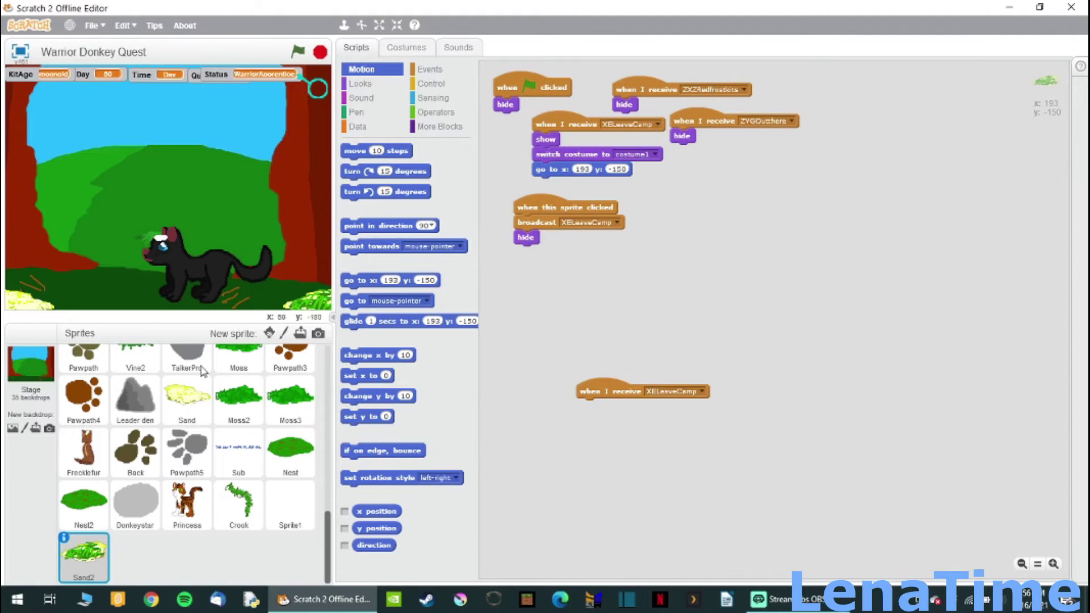
# Write "Training?" in dark red Gloria lettering on Sprite1's costume and adjust the text with the selection tool.
pyautogui.click(301, 513)
pyautogui.click(406, 48)
pyautogui.click(429, 199)
pyautogui.click(738, 545)
pyautogui.click(440, 527)
pyautogui.click(488, 540)
pyautogui.click(518, 244)
pyautogui.write('Training?')
pyautogui.click(429, 275)
pyautogui.moveTo(624, 244); pyautogui.dragTo(715, 272)
# Create a new sprite reading "Quest???" in dark olive Gloria lettering, and add another blank sprite.
pyautogui.click(284, 333)
pyautogui.click(718, 565)
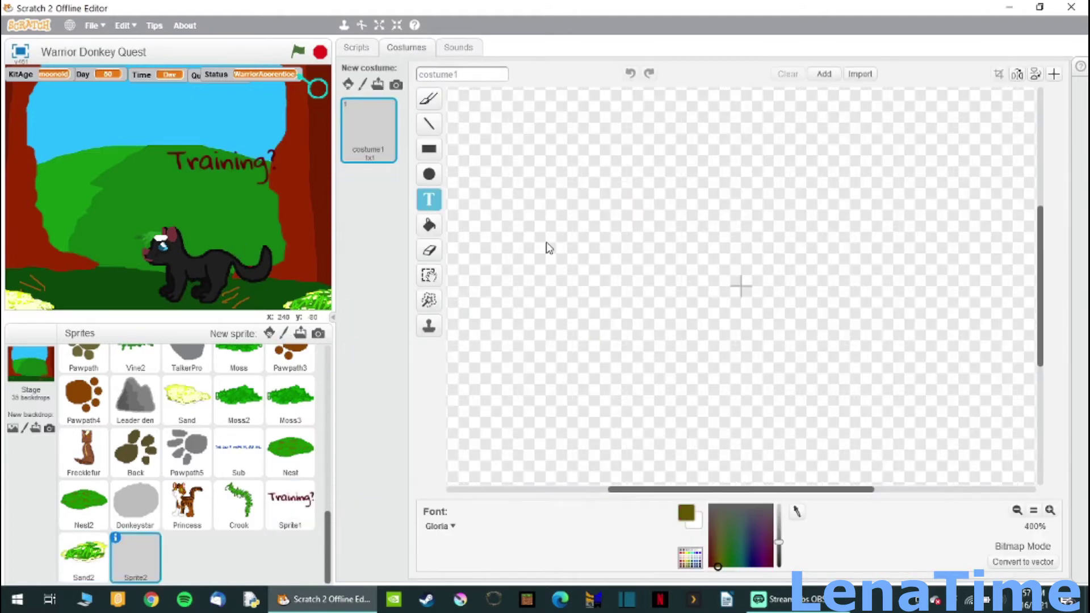
pyautogui.write('Quest???')
pyautogui.click(284, 333)
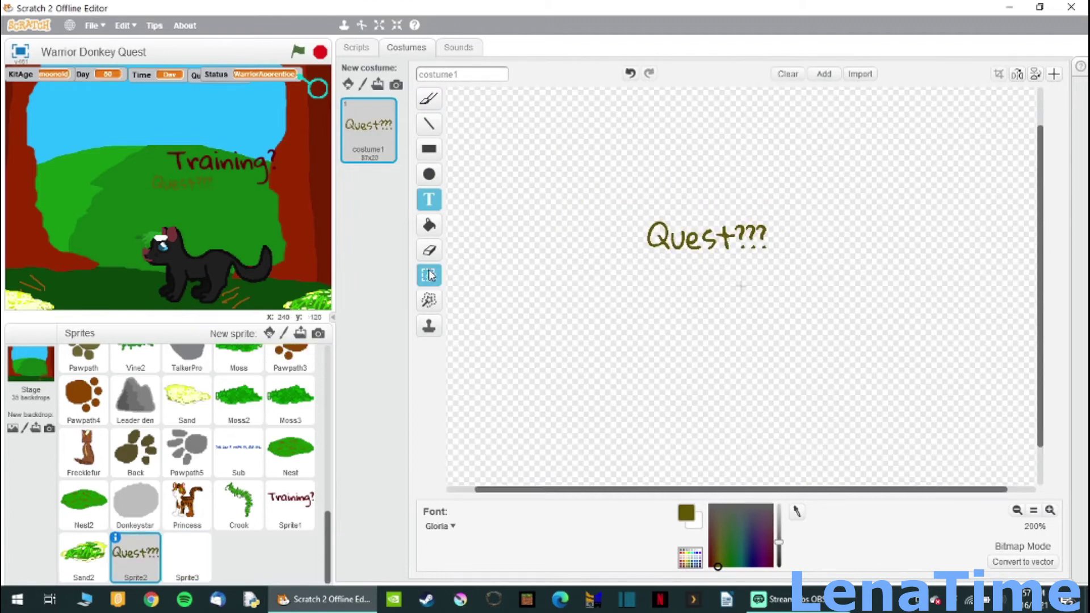
# Write "Collect herbs?" in dark green Gloria lettering on Sprite3's costume and add another blank sprite.
pyautogui.click(429, 199)
pyautogui.click(738, 567)
pyautogui.click(597, 260)
pyautogui.write('Collect herbs?')
pyautogui.click(284, 333)
# Write "Gather water?" in dark blue Gloria lettering on Sprite4's costume and add another blank sprite.
pyautogui.click(429, 199)
pyautogui.click(751, 565)
pyautogui.click(615, 289)
pyautogui.write('Gather water?')
pyautogui.click(283, 333)
# Write "Hunt?" in dark purple Gloria lettering on Sprite5, and adjust the new option texts with the selection tool.
pyautogui.click(760, 566)
pyautogui.click(601, 281)
pyautogui.write('Hunt?')
pyautogui.click(428, 274)
pyautogui.moveTo(525, 196); pyautogui.dragTo(839, 388)
pyautogui.click(238, 554)
pyautogui.click(187, 554)
pyautogui.moveTo(433, 139); pyautogui.dragTo(919, 365)
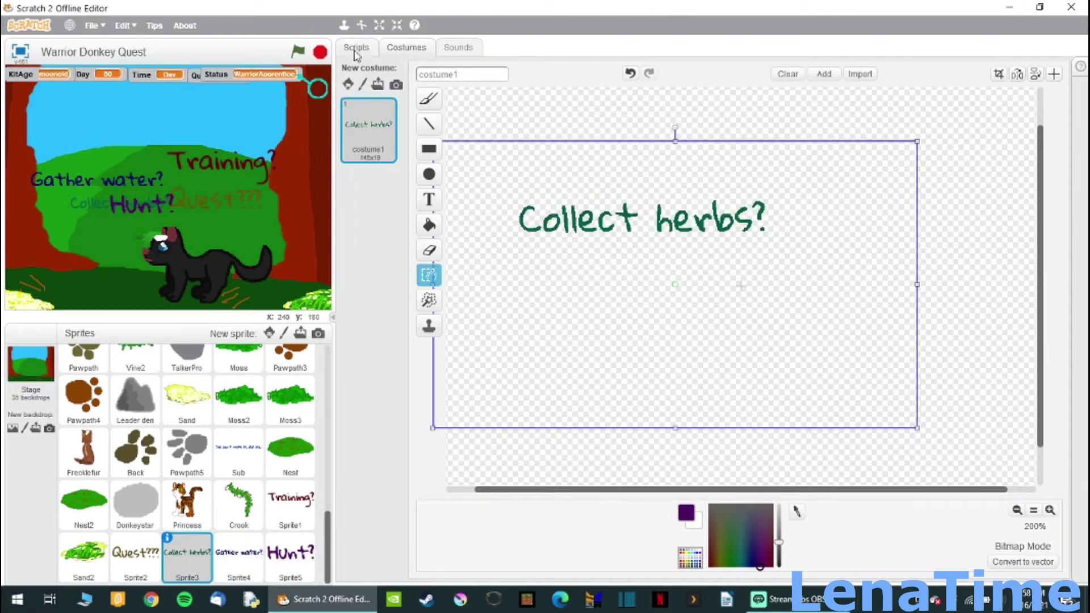
# Make the Training? sprite hide when the green flag is clicked.
pyautogui.click(356, 48)
pyautogui.click(290, 505)
pyautogui.click(361, 83)
pyautogui.moveTo(351, 259); pyautogui.dragTo(495, 100)
# On receiving XELeaveCamp, make Training? wait 0.5 secs, show and go to x: -106 y: 115, after moving it there on the stage.
pyautogui.click(429, 68)
pyautogui.moveTo(354, 322); pyautogui.dragTo(539, 114)
pyautogui.click(652, 115)
pyautogui.click(360, 83)
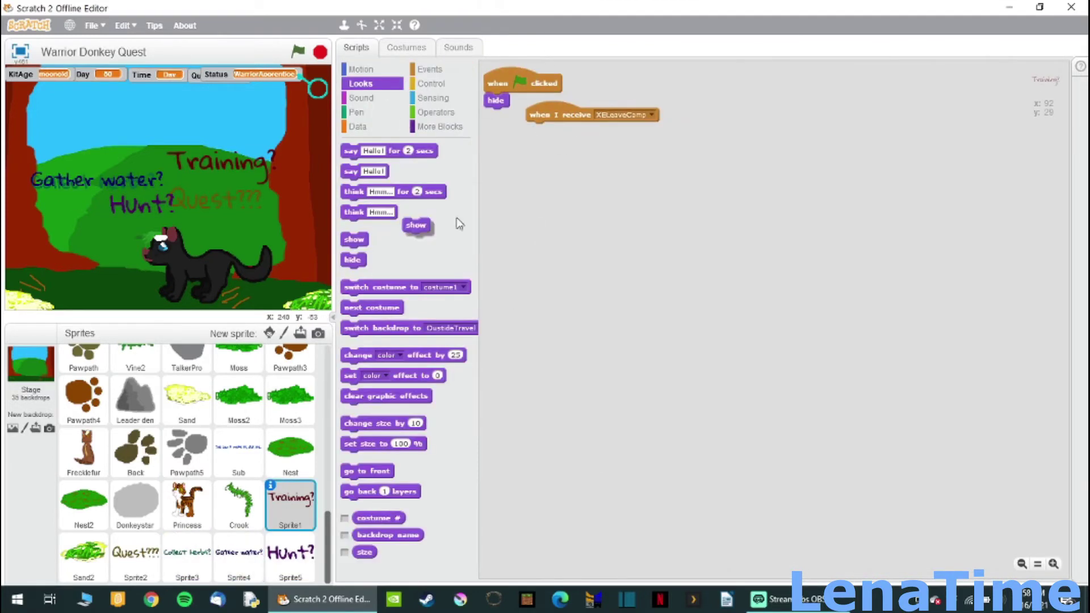
pyautogui.moveTo(354, 239); pyautogui.dragTo(540, 130)
pyautogui.moveTo(239, 162); pyautogui.dragTo(103, 110)
pyautogui.click(432, 84)
pyautogui.moveTo(351, 150); pyautogui.dragTo(553, 138)
pyautogui.click(360, 69)
pyautogui.moveTo(352, 275); pyautogui.dragTo(530, 161)
# Make Training? hide and broadcast a new message named XDTraining when the sprite is clicked.
pyautogui.click(361, 84)
pyautogui.moveTo(352, 260); pyautogui.dragTo(505, 213)
pyautogui.click(429, 69)
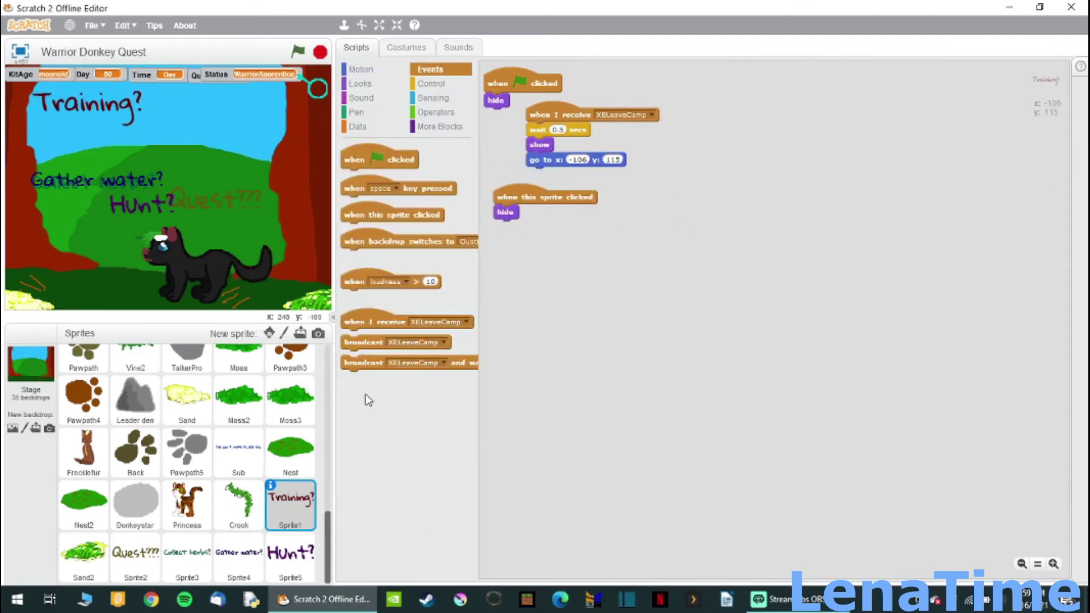
pyautogui.moveTo(364, 343); pyautogui.dragTo(516, 227)
pyautogui.click(597, 227)
pyautogui.click(525, 562)
pyautogui.write('XDTraining')
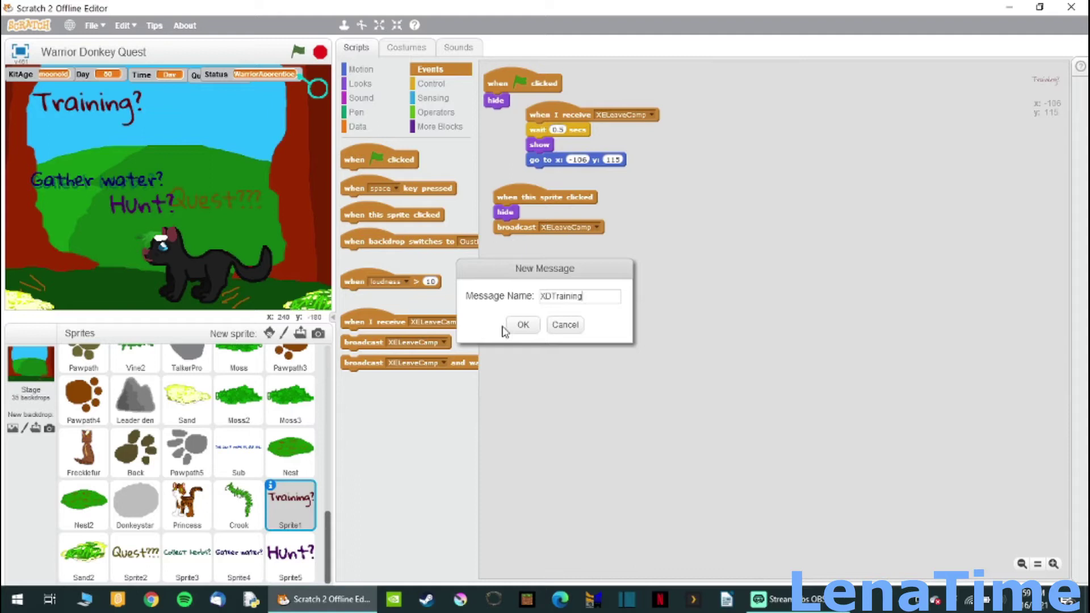
pyautogui.click(518, 326)
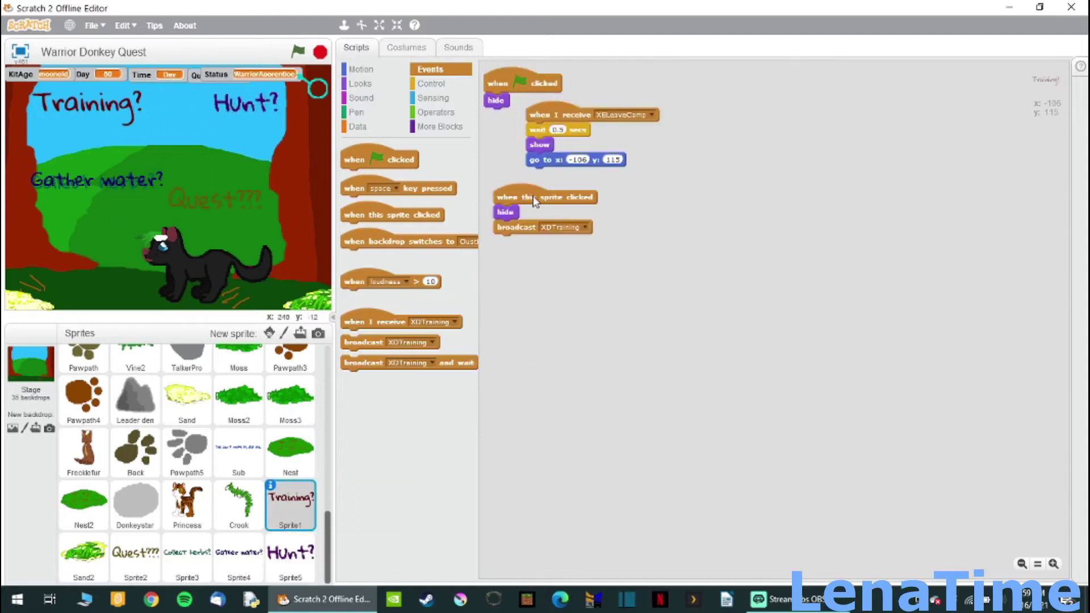
# Arrange the Hunt? sprite's scripts for x: 141 y: 142 and make its click script broadcast a new message named XCHunting.
pyautogui.click(290, 556)
pyautogui.moveTo(585, 79); pyautogui.dragTo(596, 218)
pyautogui.moveTo(703, 140); pyautogui.dragTo(596, 83)
pyautogui.moveTo(590, 219); pyautogui.dragTo(514, 143)
pyautogui.click(360, 69)
pyautogui.click(673, 116)
pyautogui.click(664, 457)
pyautogui.write('XCHunting')
pyautogui.press('Return')
# Move Gather water? to x: 148 y: 10, give it the same scripts, and make its click script broadcast a new message XBGatheringWater.
pyautogui.moveTo(111, 147); pyautogui.dragTo(201, 181)
pyautogui.click(290, 556)
pyautogui.rightClick(602, 83)
pyautogui.click(199, 183)
pyautogui.moveTo(544, 177); pyautogui.dragTo(532, 123)
pyautogui.click(681, 115)
pyautogui.moveTo(760, 111); pyautogui.dragTo(187, 553)
pyautogui.click(664, 457)
pyautogui.write('XBGatheringWater')
pyautogui.click(521, 324)
# Arrange the Collect herbs? scripts and make its click script broadcast a new message named XACollectingHerbs.
pyautogui.click(187, 556)
pyautogui.moveTo(662, 101); pyautogui.dragTo(588, 81)
pyautogui.click(691, 109)
pyautogui.click(669, 454)
pyautogui.write('Gatherin')
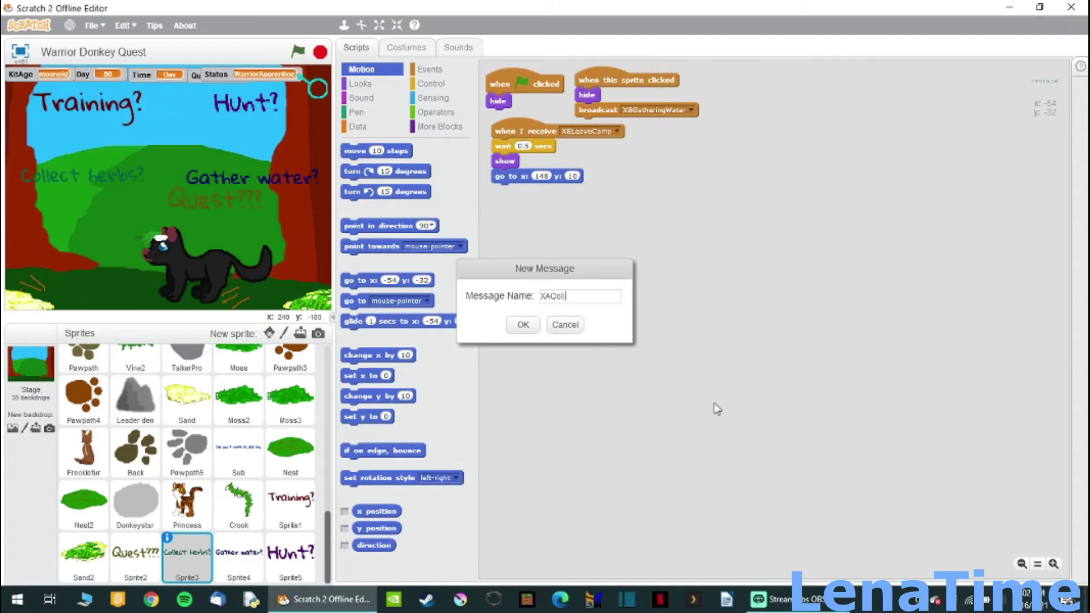
pyautogui.click(523, 324)
# Move Quest??? to x: -17 y: 53 on the stage, create the message WQuest, and discard the spare receive block.
pyautogui.moveTo(172, 192); pyautogui.dragTo(129, 133)
pyautogui.click(429, 68)
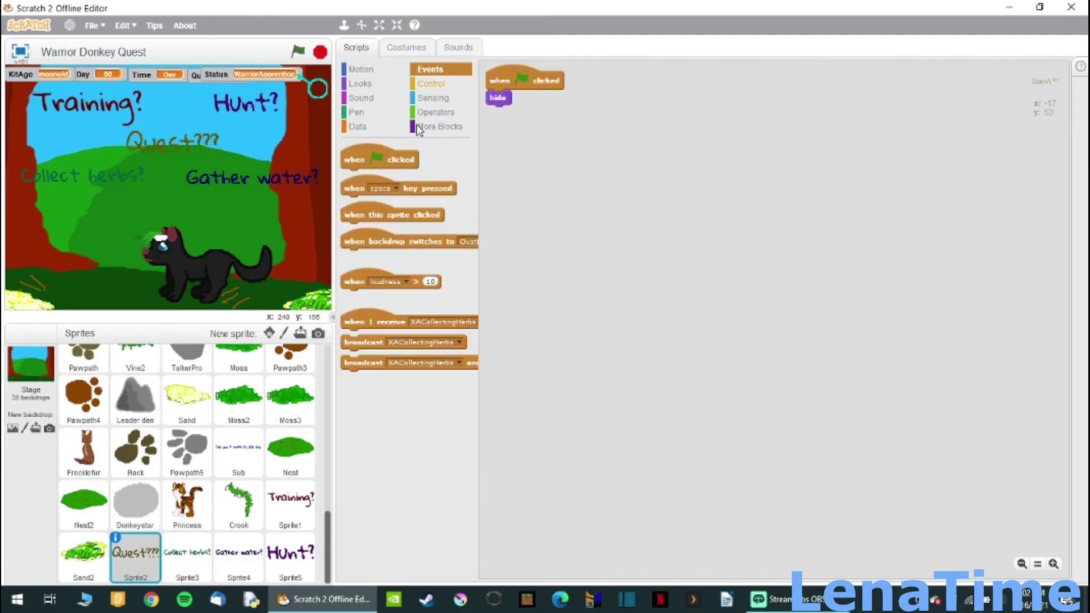
pyautogui.click(642, 113)
pyautogui.scroll(-5, 662, 132)
pyautogui.click(625, 459)
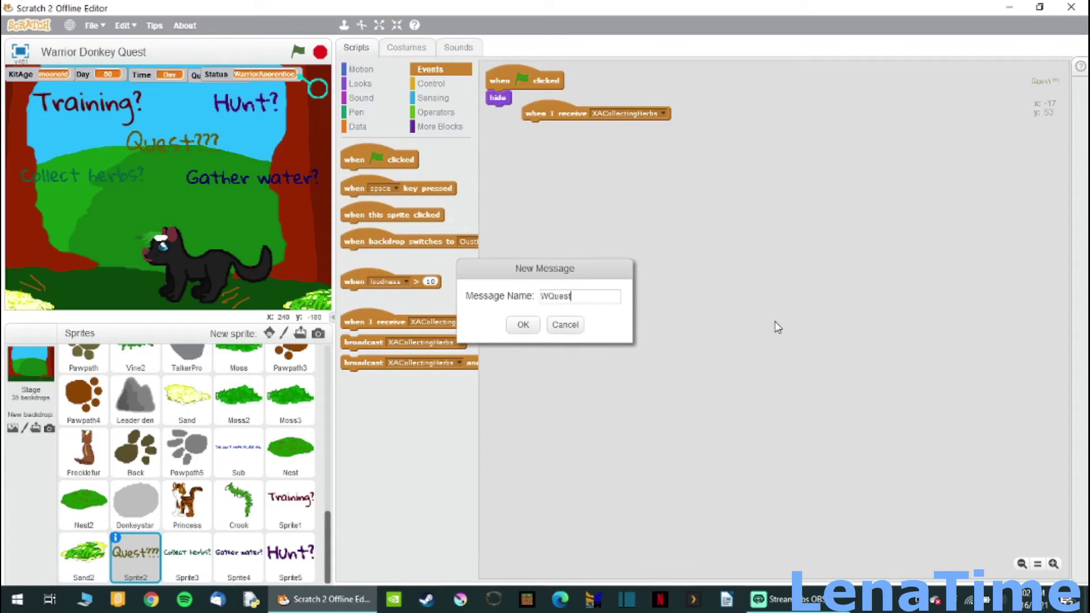
pyautogui.click(522, 325)
pyautogui.moveTo(528, 113); pyautogui.dragTo(397, 223)
pyautogui.click(187, 355)
pyautogui.click(138, 550)
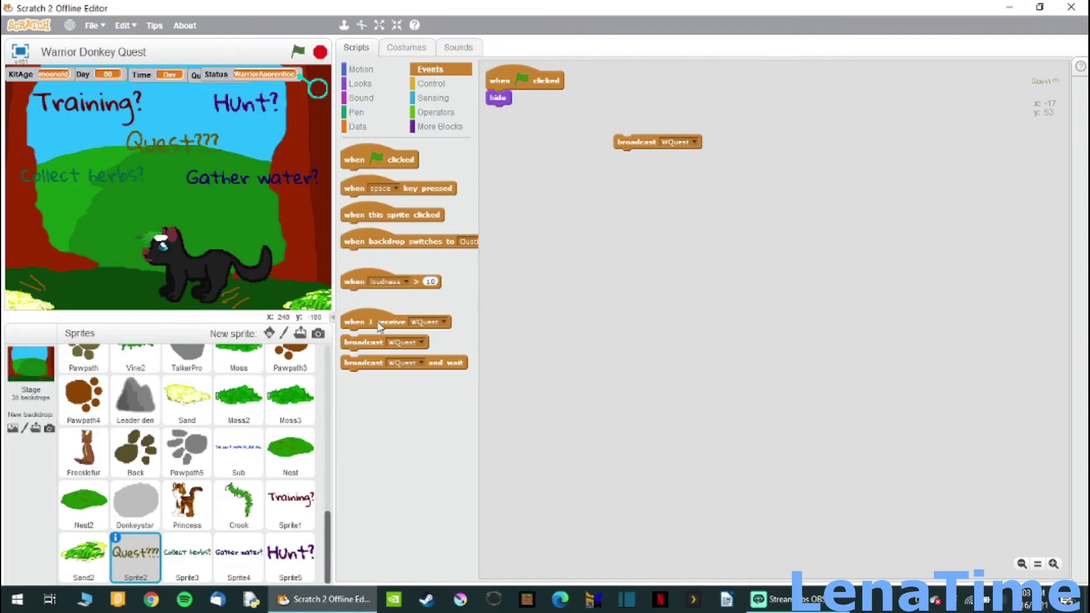
# Make Quest??? wait, show and go to its position on receiving XELeaveCamp, and attach the WQuest broadcast to its click script.
pyautogui.moveTo(378, 325); pyautogui.dragTo(590, 84)
pyautogui.click(707, 84)
pyautogui.click(681, 173)
pyautogui.click(359, 84)
pyautogui.click(431, 84)
pyautogui.moveTo(363, 151); pyautogui.dragTo(591, 98)
pyautogui.click(362, 69)
pyautogui.moveTo(625, 142); pyautogui.dragTo(514, 221)
pyautogui.click(359, 83)
# Make Training? hide on receiving WQuest, XACollectingHerbs, XBGatheringWater or XCHunting, using one script per message.
pyautogui.click(290, 505)
pyautogui.click(430, 69)
pyautogui.moveTo(352, 316); pyautogui.dragTo(514, 272)
pyautogui.click(359, 84)
pyautogui.moveTo(352, 259); pyautogui.dragTo(519, 288)
pyautogui.click(610, 273)
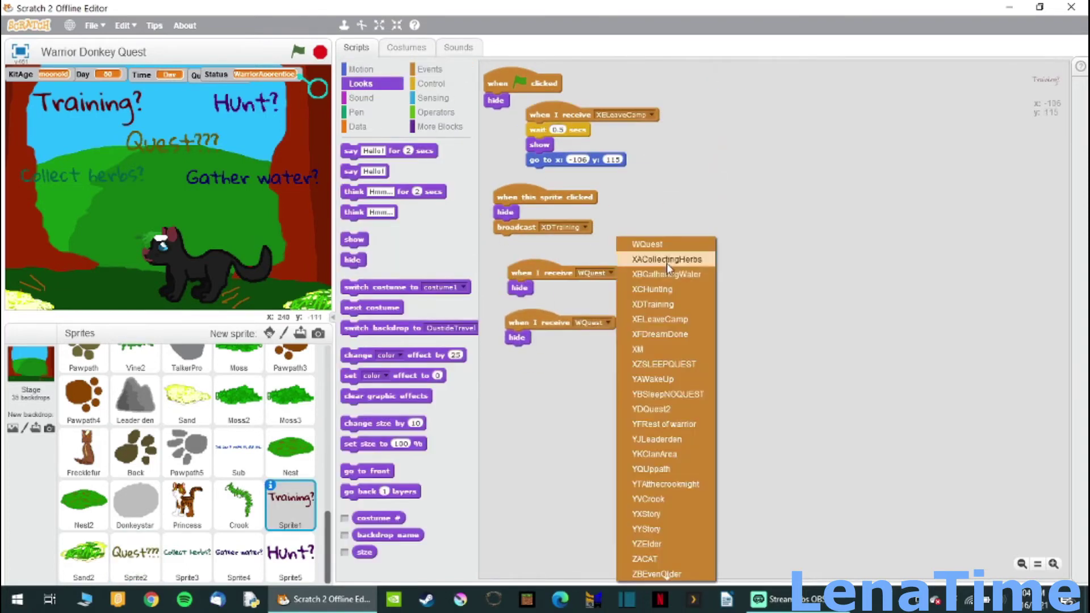
pyautogui.click(667, 260)
pyautogui.click(646, 374)
pyautogui.click(702, 274)
pyautogui.click(619, 426)
pyautogui.click(686, 289)
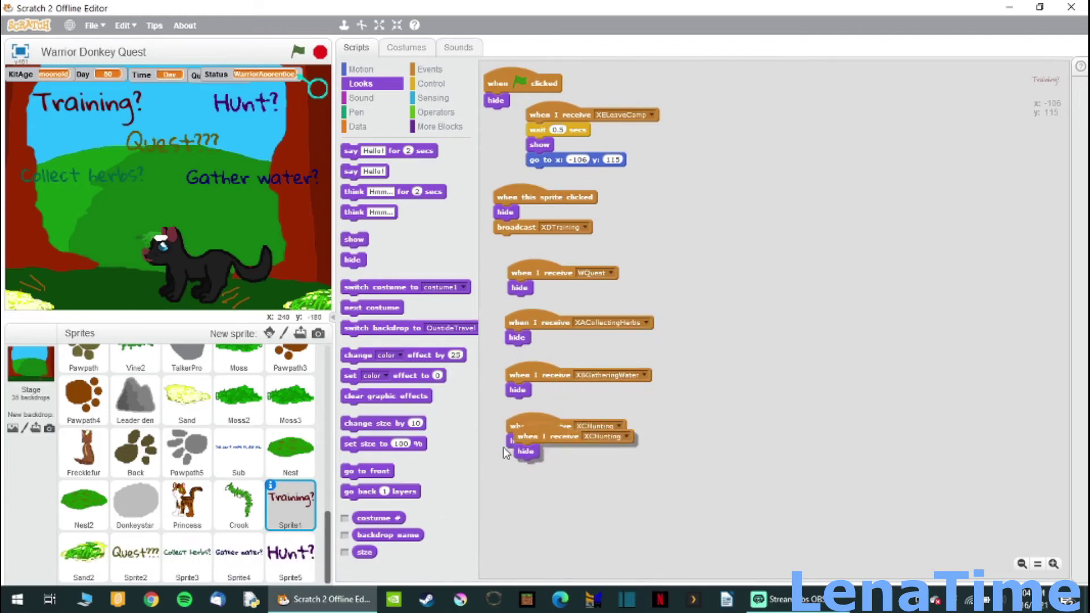
# Copy the hide-on-message scripts to the other option sprites and clean up the stacked blocks.
pyautogui.moveTo(577, 259); pyautogui.dragTo(188, 557)
pyautogui.click(187, 559)
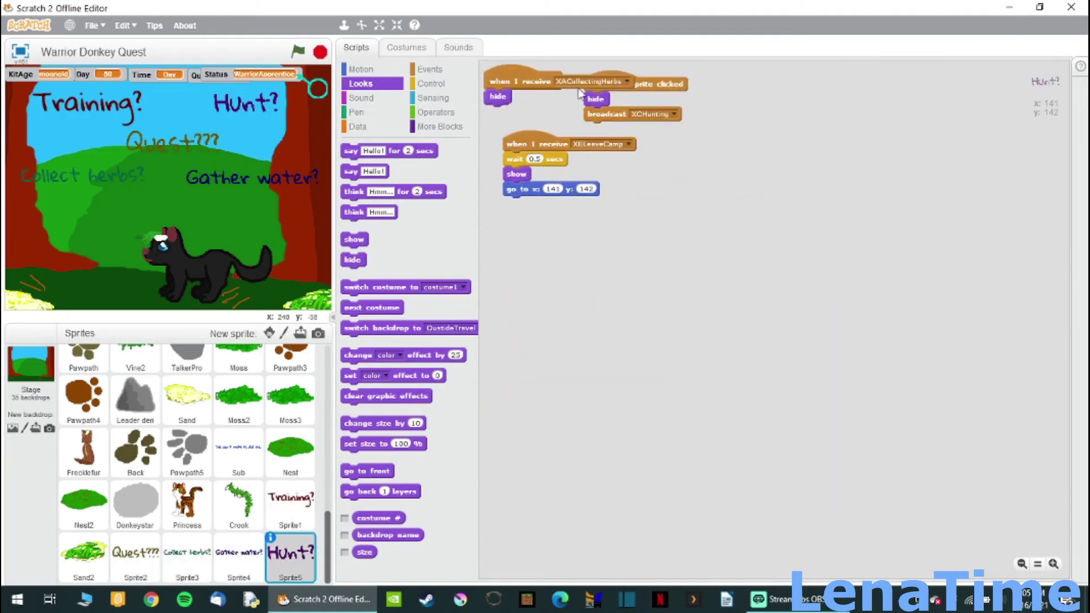
pyautogui.rightClick(828, 203)
pyautogui.click(861, 204)
pyautogui.click(299, 505)
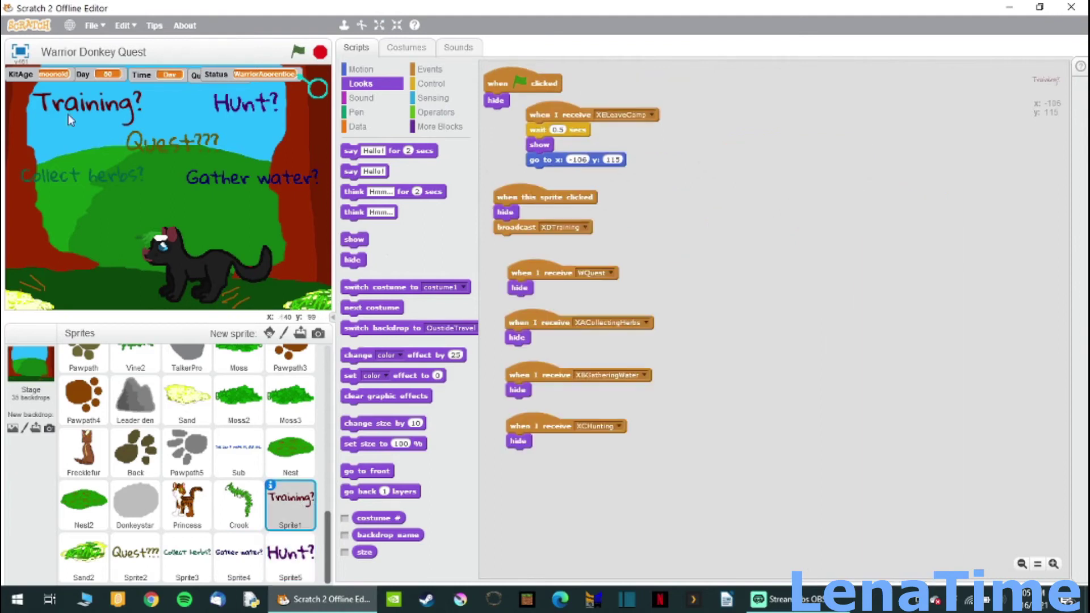
# Create a new sprite and sketch a sitting cat's head circle, body, legs and tail in red brush strokes.
pyautogui.click(284, 334)
pyautogui.click(709, 565)
pyautogui.moveTo(698, 104)
pyautogui.mouseDown()
pyautogui.moveTo(681, 202)
pyautogui.moveTo(721, 318)
pyautogui.mouseUp()
pyautogui.moveTo(698, 278); pyautogui.dragTo(732, 392)
pyautogui.moveTo(664, 352); pyautogui.dragTo(528, 455)
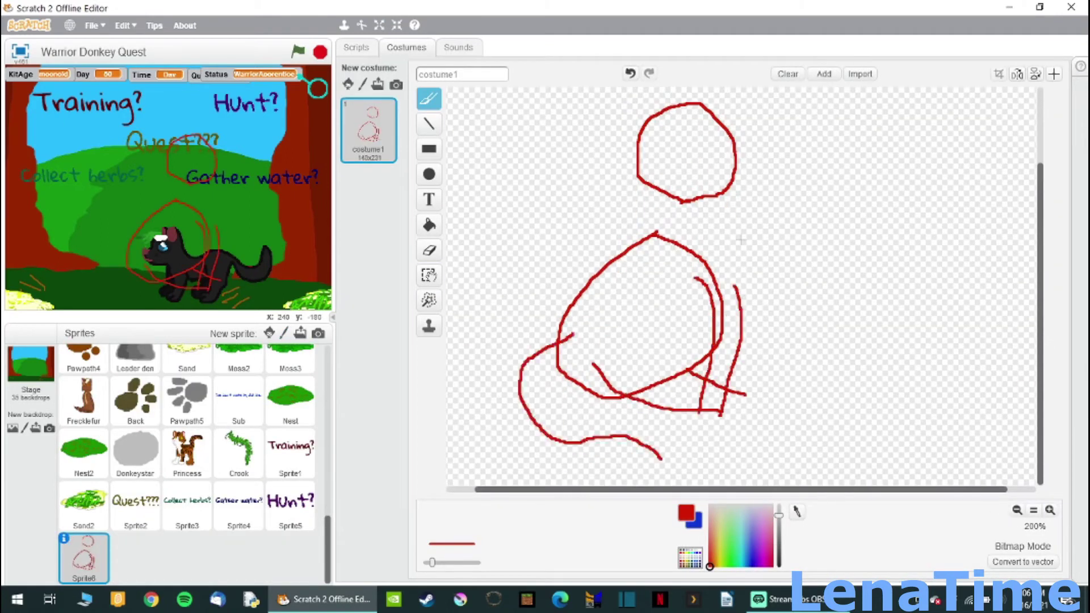
# Sketch the cat's ears and cheeks in red around the head circle.
pyautogui.click(1050, 510)
pyautogui.moveTo(738, 219); pyautogui.dragTo(650, 289)
pyautogui.moveTo(525, 369); pyautogui.dragTo(616, 415)
pyautogui.moveTo(709, 357); pyautogui.dragTo(612, 410)
# Outline the cat's ears, head, nose, mouth and eyes in blue over the red sketch, undoing a stray mark.
pyautogui.click(694, 521)
pyautogui.hscroll(-3, 737, 284)
pyautogui.moveTo(675, 265)
pyautogui.mouseDown()
pyautogui.moveTo(588, 189)
pyautogui.moveTo(587, 363)
pyautogui.mouseUp()
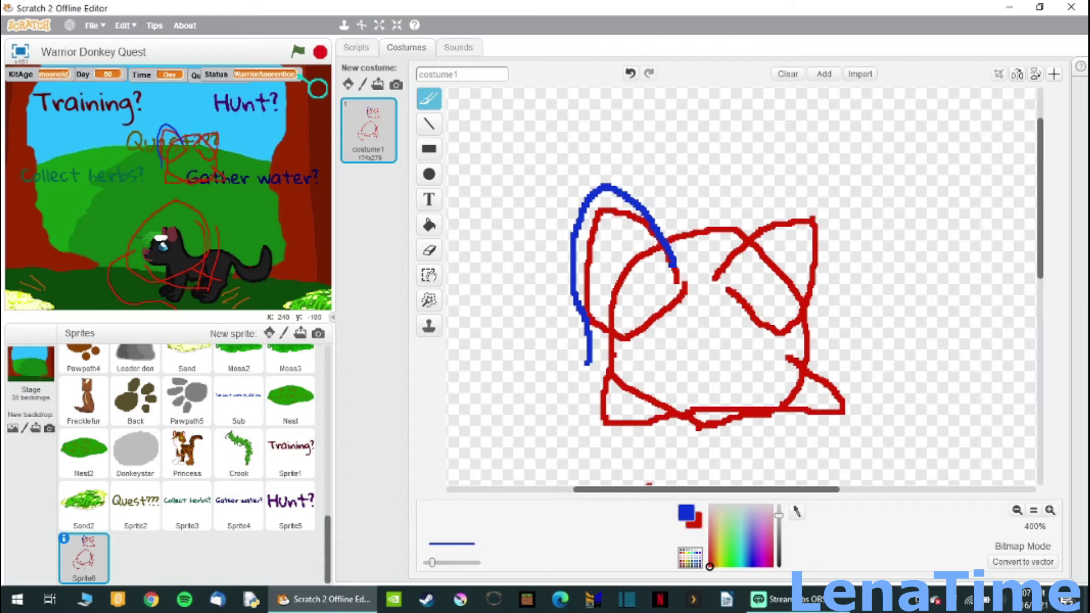
pyautogui.moveTo(752, 256); pyautogui.dragTo(838, 289)
pyautogui.moveTo(589, 358); pyautogui.dragTo(842, 378)
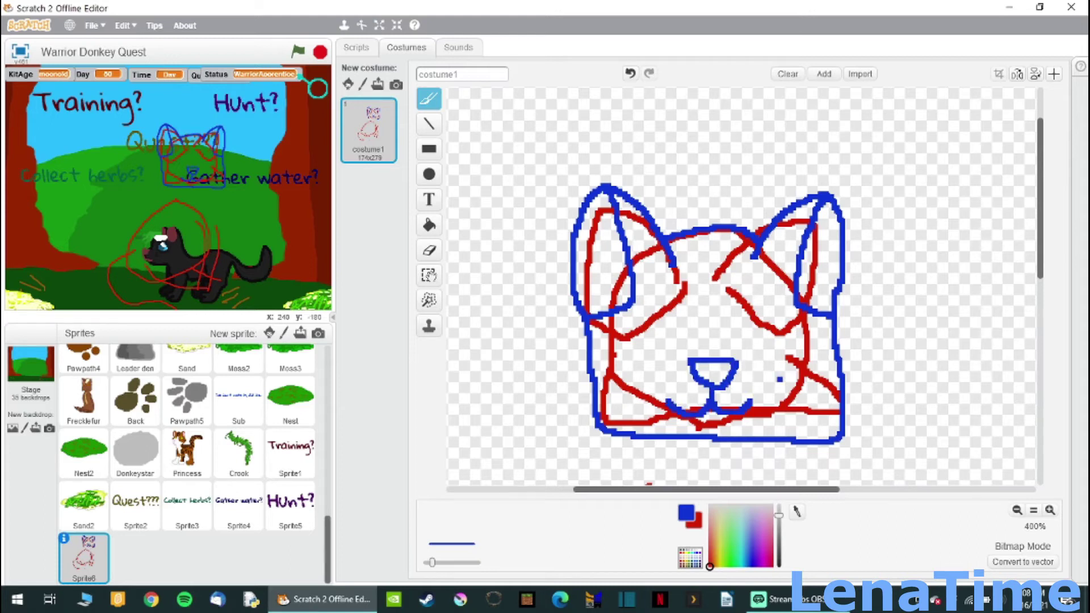
pyautogui.scroll(-1, 817, 459)
pyautogui.click(630, 73)
pyautogui.moveTo(634, 287)
pyautogui.mouseDown()
pyautogui.moveTo(696, 290)
pyautogui.moveTo(755, 313)
pyautogui.mouseUp()
# Fill the cat's nose and recolour the nose and mouth lines pinkish red.
pyautogui.click(1017, 510)
pyautogui.click(773, 549)
pyautogui.click(1050, 510)
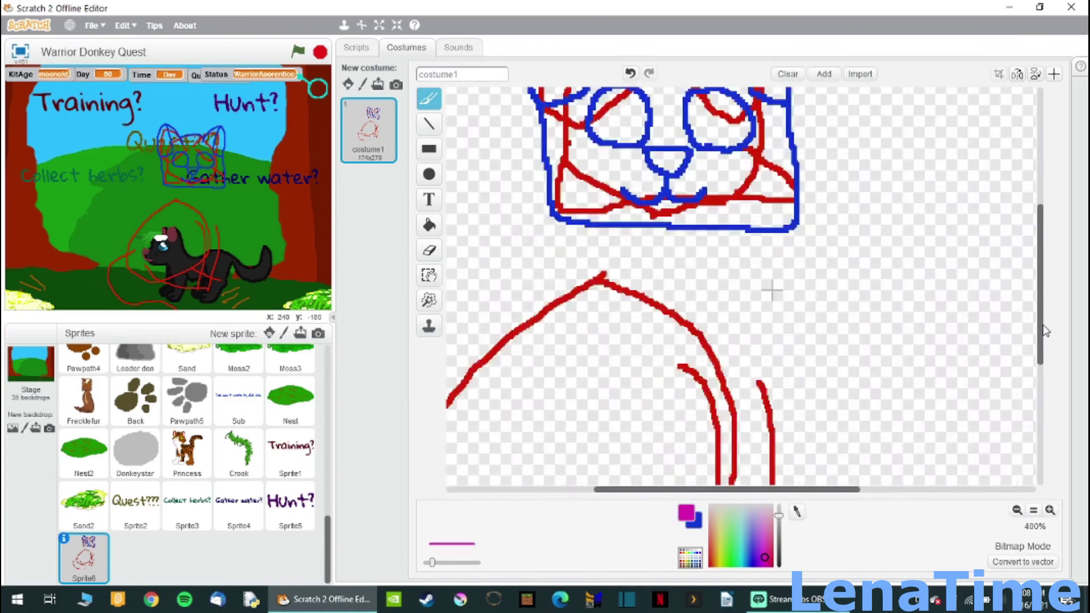
pyautogui.scroll(3, 774, 287)
pyautogui.click(428, 225)
pyautogui.click(668, 381)
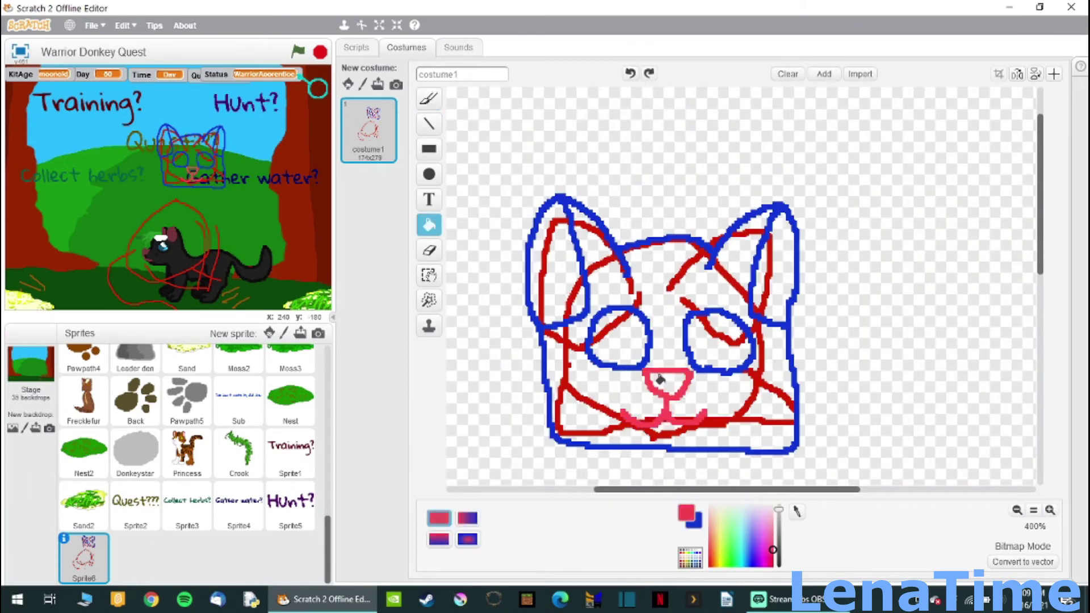
# Rename the cat costume as Sit and return to blue brush drawing.
pyautogui.scroll(-3, 1033, 322)
pyautogui.click(1017, 510)
pyautogui.click(428, 99)
pyautogui.click(462, 74)
pyautogui.write('Sit')
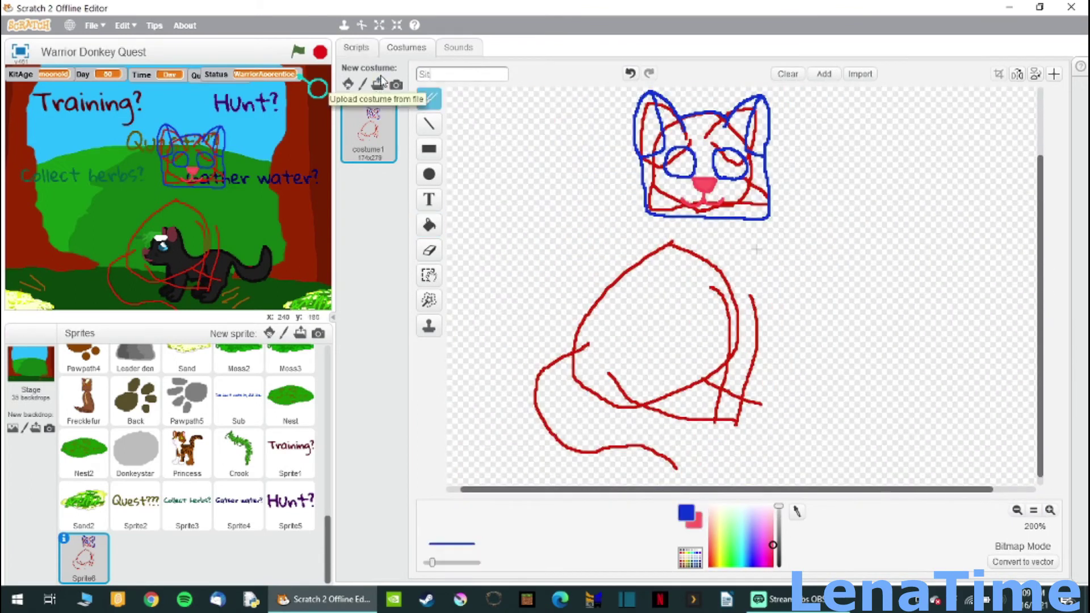
# Outline the cat's back, chest, front legs and paws in blue over the red sketch.
pyautogui.moveTo(658, 218); pyautogui.dragTo(553, 316)
pyautogui.scroll(1, 755, 248)
pyautogui.scroll(-2, 755, 248)
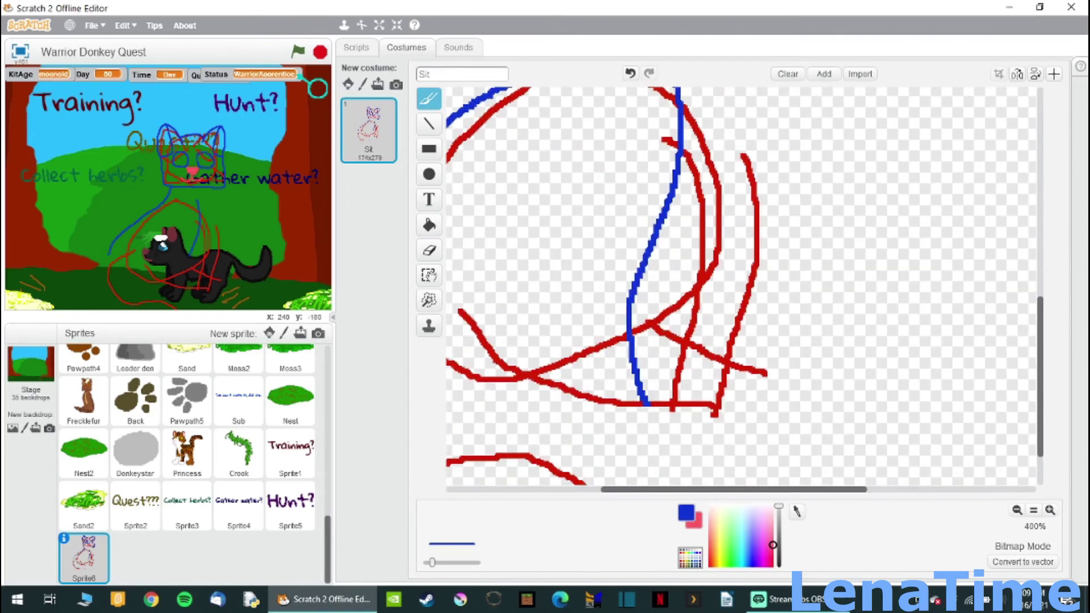
pyautogui.moveTo(661, 382); pyautogui.dragTo(567, 348)
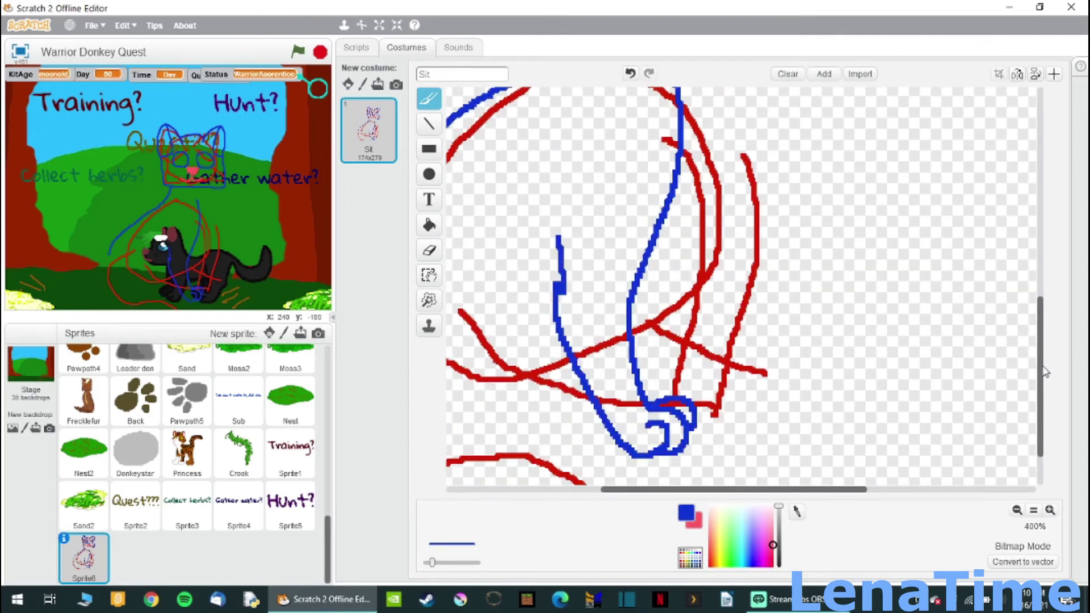
pyautogui.scroll(2, 758, 164)
pyautogui.scroll(-3, 1044, 404)
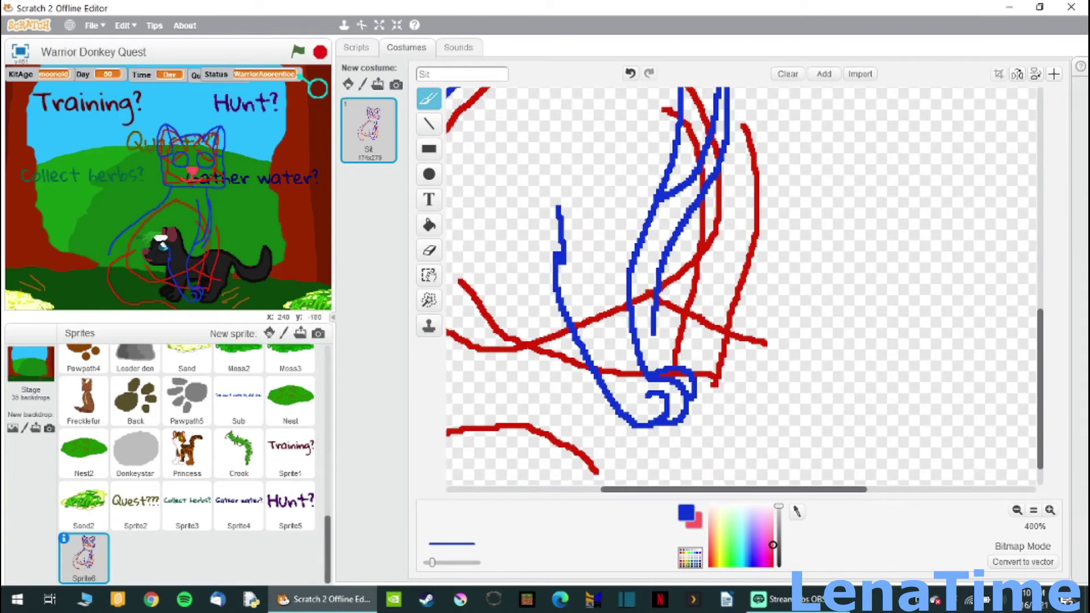
# Draw the cat's hind leg and paw in yellow-orange, undoing the first attempt at the leg line.
pyautogui.scroll(-1, 749, 239)
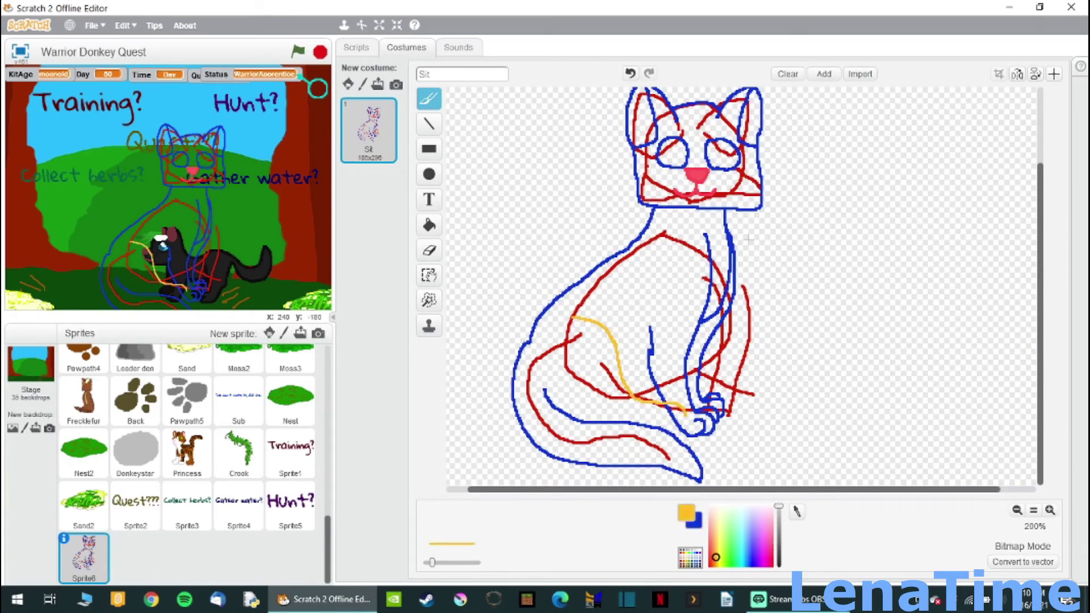
pyautogui.scroll(1, 749, 239)
pyautogui.hotkey('ctrl', 'z')
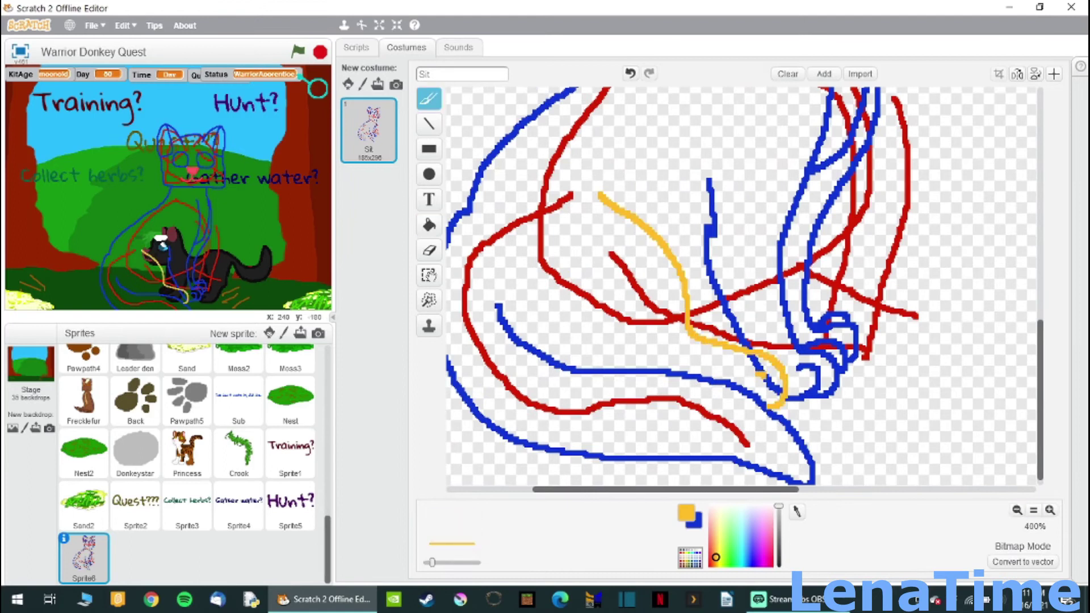
# Remove the red sketch lines from the cat's head and body by filling them with the transparent colour.
pyautogui.scroll(-2, 482, 275)
pyautogui.click(690, 558)
pyautogui.click(428, 225)
pyautogui.scroll(1, 835, 377)
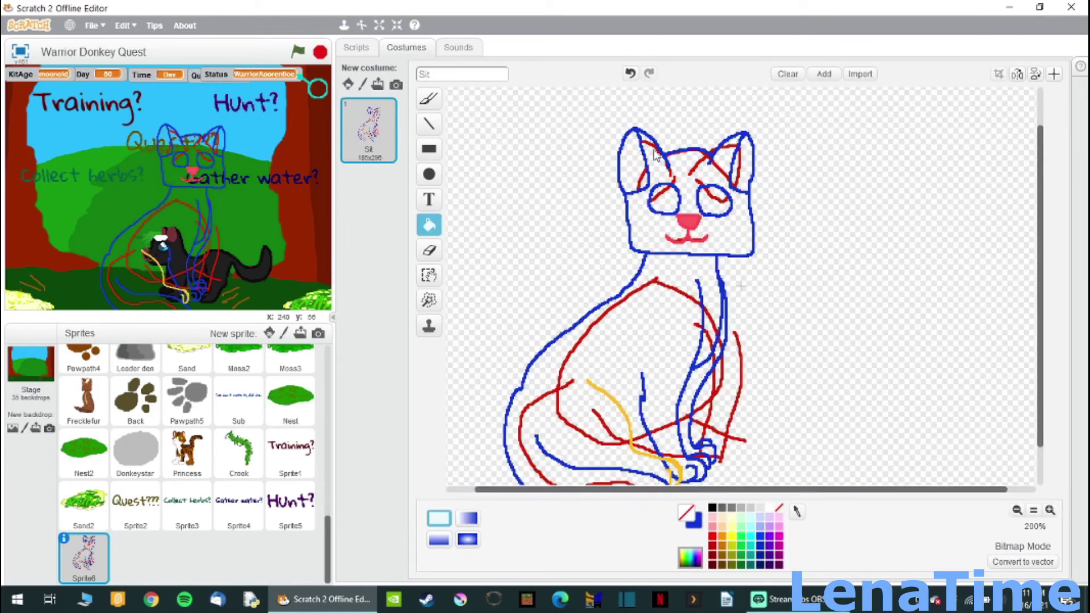
pyautogui.scroll(1, 595, 215)
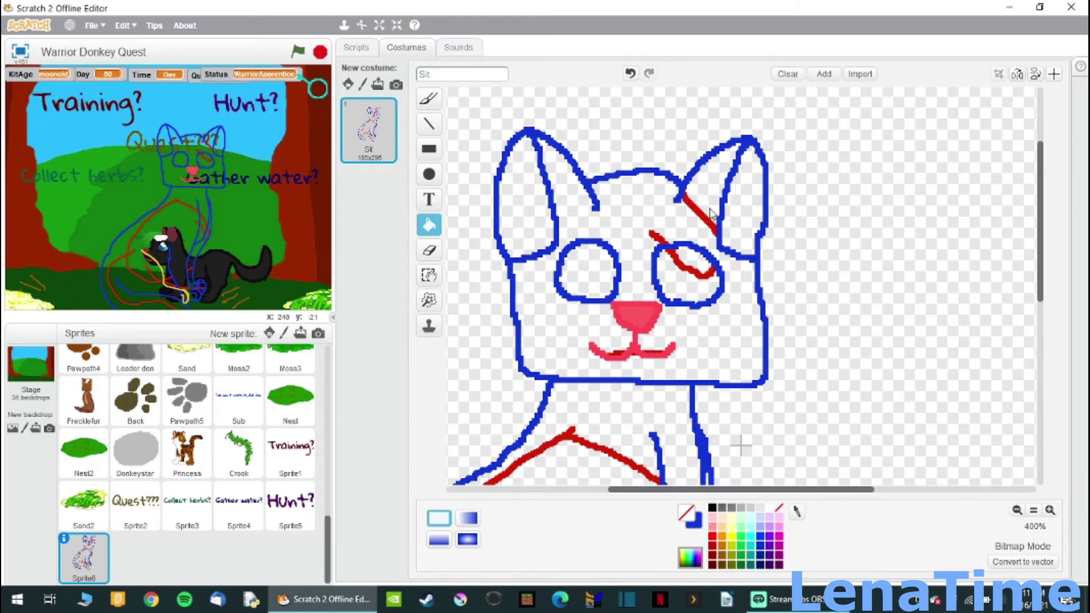
pyautogui.scroll(-4, 633, 360)
pyautogui.moveTo(1041, 395); pyautogui.dragTo(1043, 465)
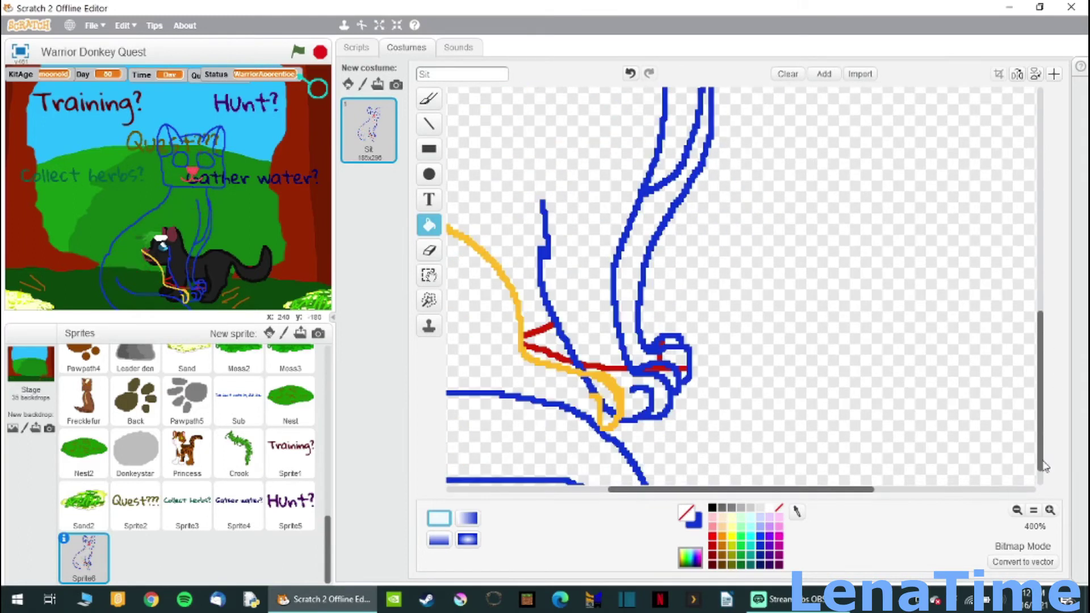
pyautogui.click(601, 370)
pyautogui.scroll(-2, 907, 410)
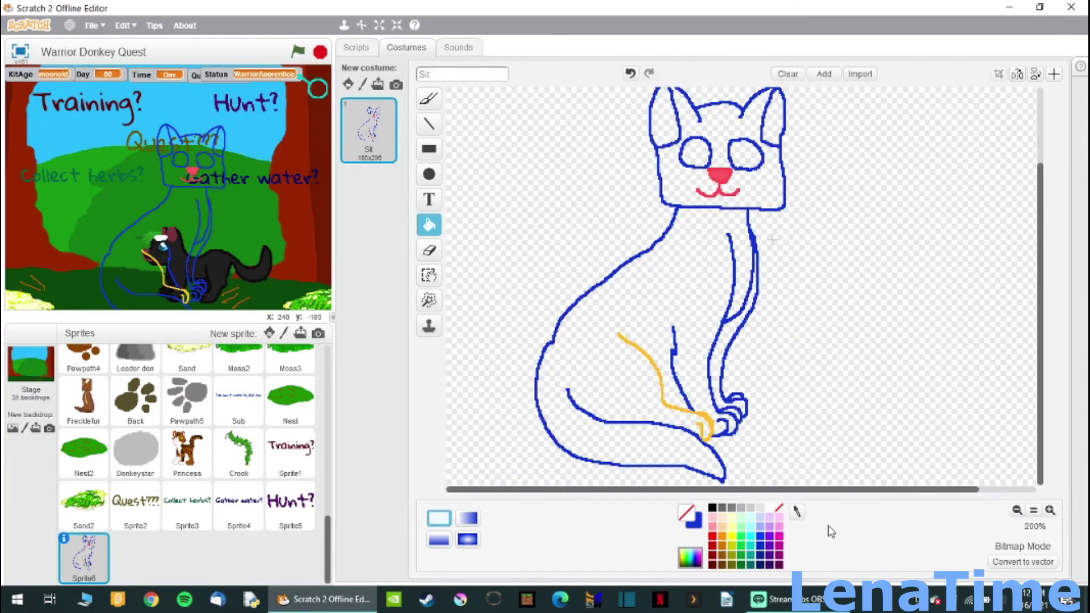
# Undo misplaced changes and join the hind leg to the front leg with a short blue stroke.
pyautogui.hotkey('ctrl', 'z')
pyautogui.click(629, 73)
pyautogui.click(630, 74)
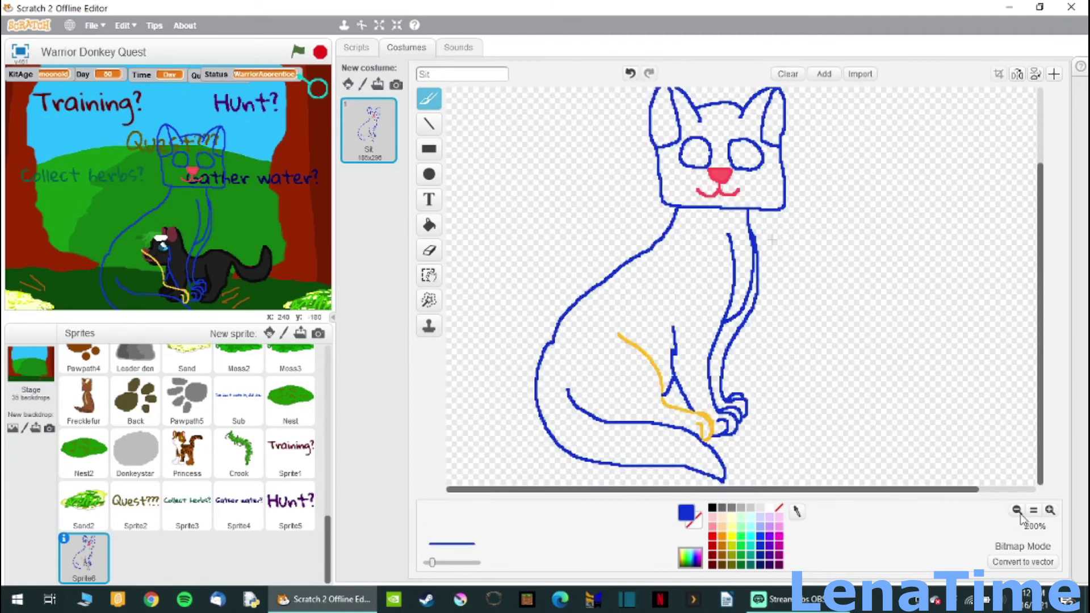
# Recolour the cat's blue and yellow outlines light gray with the fill tool.
pyautogui.click(690, 557)
pyautogui.click(728, 504)
pyautogui.click(429, 225)
pyautogui.click(620, 340)
pyautogui.click(673, 219)
pyautogui.click(715, 156)
pyautogui.click(746, 155)
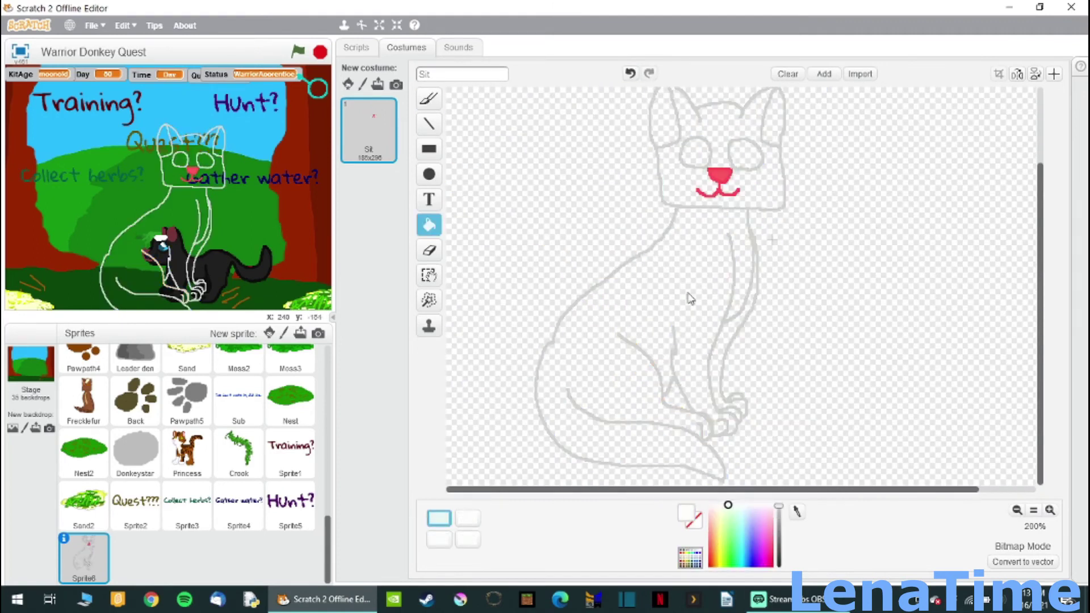
# Fill the cat's body and head white and shade the far front leg pale gray.
pyautogui.click(689, 294)
pyautogui.click(698, 187)
pyautogui.scroll(2, 772, 210)
pyautogui.click(797, 514)
pyautogui.click(728, 445)
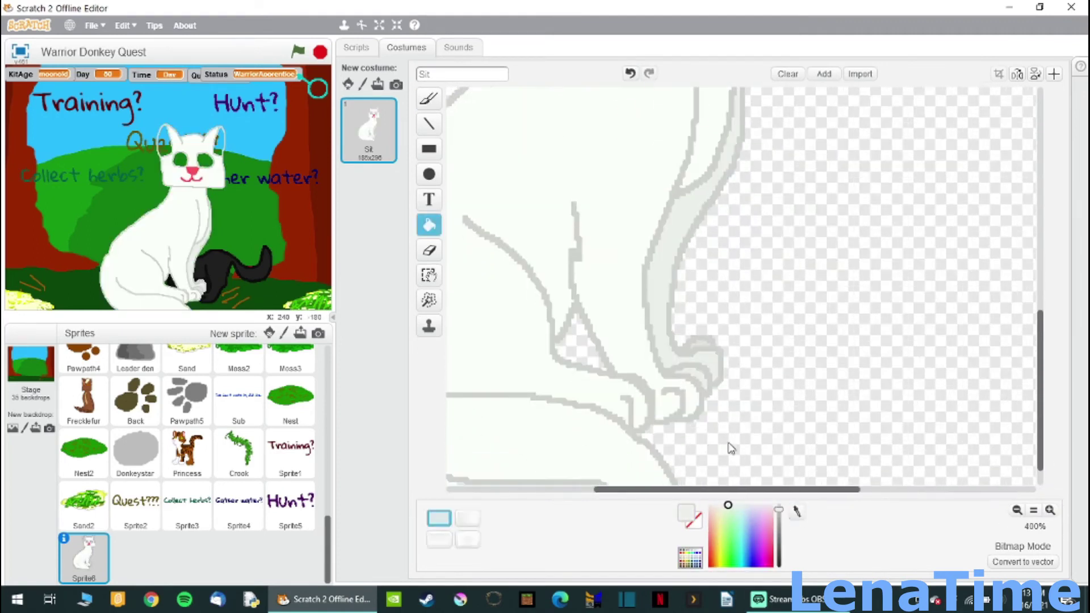
# Fill the insides of both of the cat's ears light pink.
pyautogui.click(435, 231)
pyautogui.moveTo(1042, 397); pyautogui.dragTo(1042, 210)
pyautogui.click(766, 545)
pyautogui.click(544, 244)
pyautogui.click(775, 250)
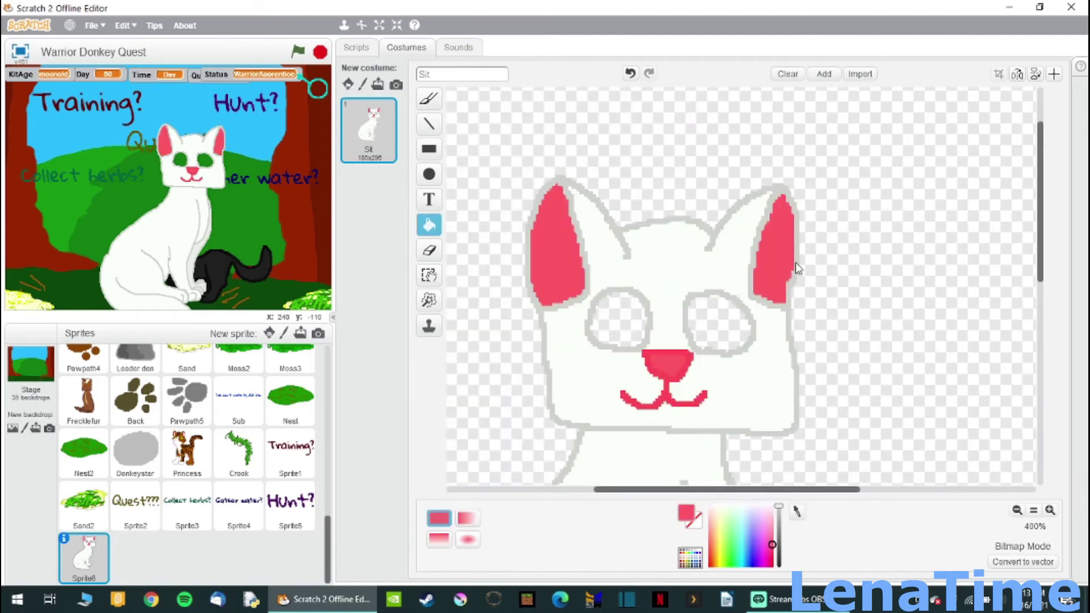
pyautogui.click(769, 527)
pyautogui.click(584, 271)
pyautogui.click(775, 250)
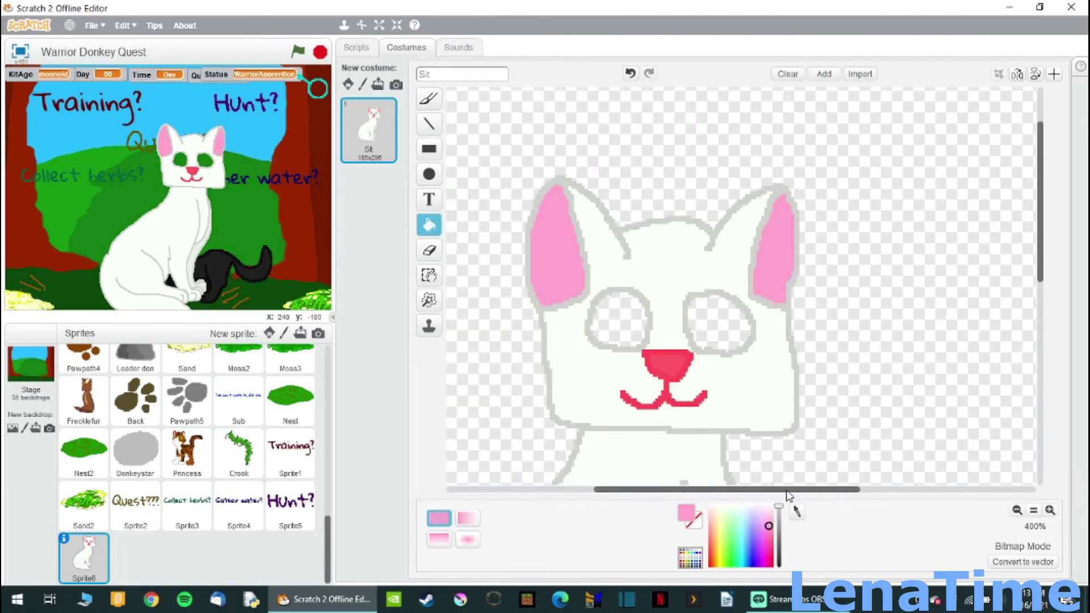
# Choose a near-black colour and outline the crown of the cat's head between the ears.
pyautogui.click(731, 504)
pyautogui.moveTo(778, 507); pyautogui.dragTo(779, 556)
pyautogui.click(428, 98)
pyautogui.click(625, 256)
pyautogui.click(428, 225)
pyautogui.click(664, 219)
pyautogui.click(429, 98)
# Trace the cat's back, tail and the edges of its dark coat patch with near-black brush strokes.
pyautogui.scroll(-5, 738, 283)
pyautogui.scroll(2, 738, 284)
pyautogui.click(576, 243)
pyautogui.click(584, 281)
pyautogui.scroll(-2, 772, 290)
pyautogui.scroll(2, 613, 392)
pyautogui.scroll(2, 827, 389)
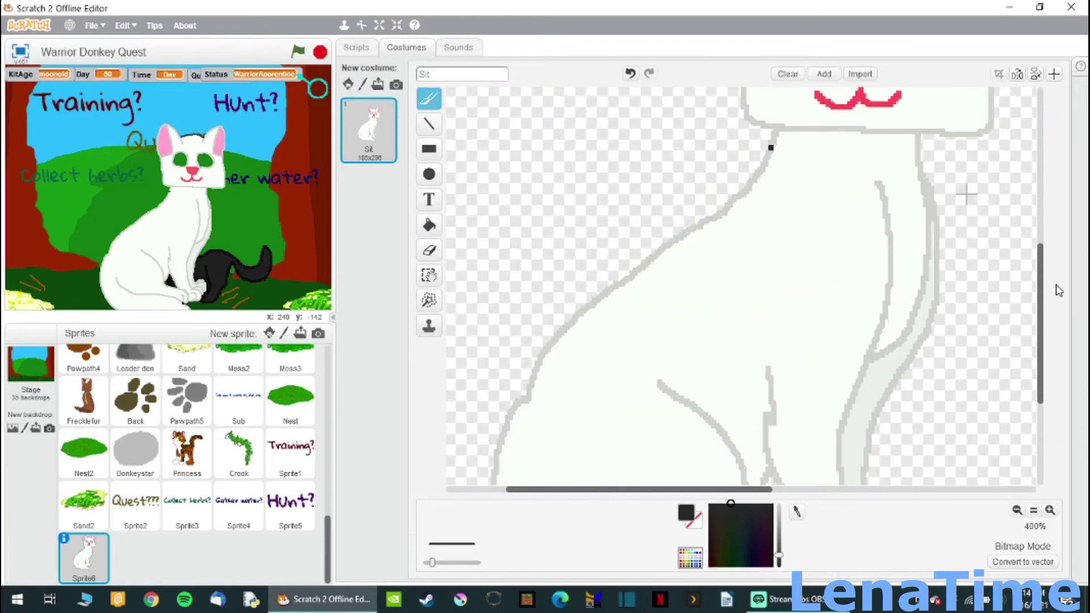
pyautogui.click(429, 225)
pyautogui.click(429, 98)
pyautogui.moveTo(499, 485)
pyautogui.mouseDown()
pyautogui.moveTo(774, 149)
pyautogui.moveTo(704, 407)
pyautogui.mouseUp()
pyautogui.scroll(-3, 657, 217)
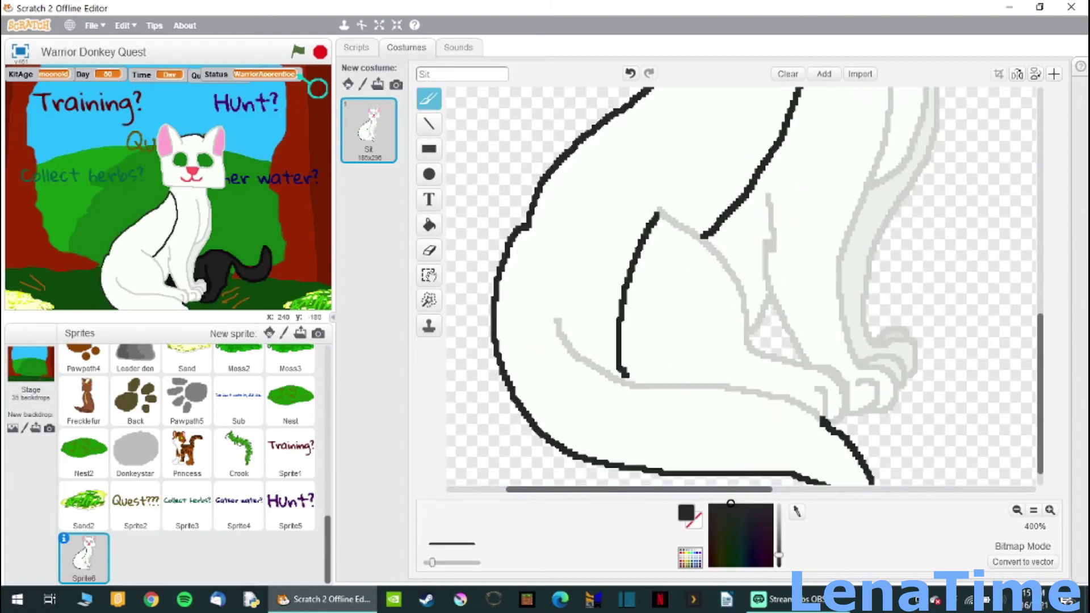
# Fill the back and tail patch near-black and recolour the gray line along the tail's upper edge black.
pyautogui.click(429, 225)
pyautogui.click(587, 279)
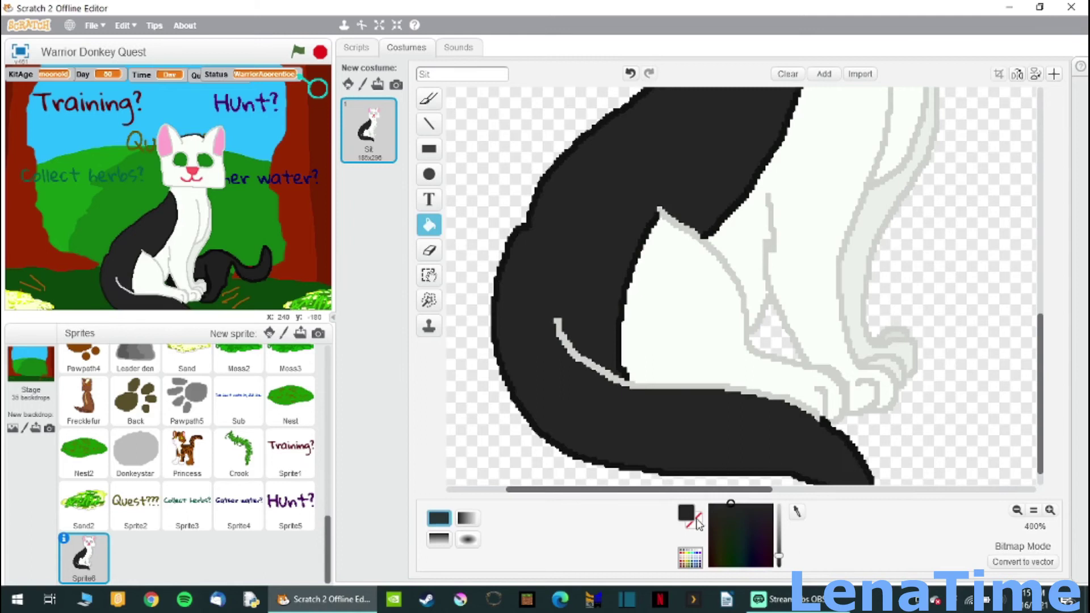
pyautogui.click(708, 504)
pyautogui.click(681, 392)
# Draw dark boundary lines across both cheeks and fill the upper head and ears near-black.
pyautogui.click(428, 99)
pyautogui.scroll(5, 965, 470)
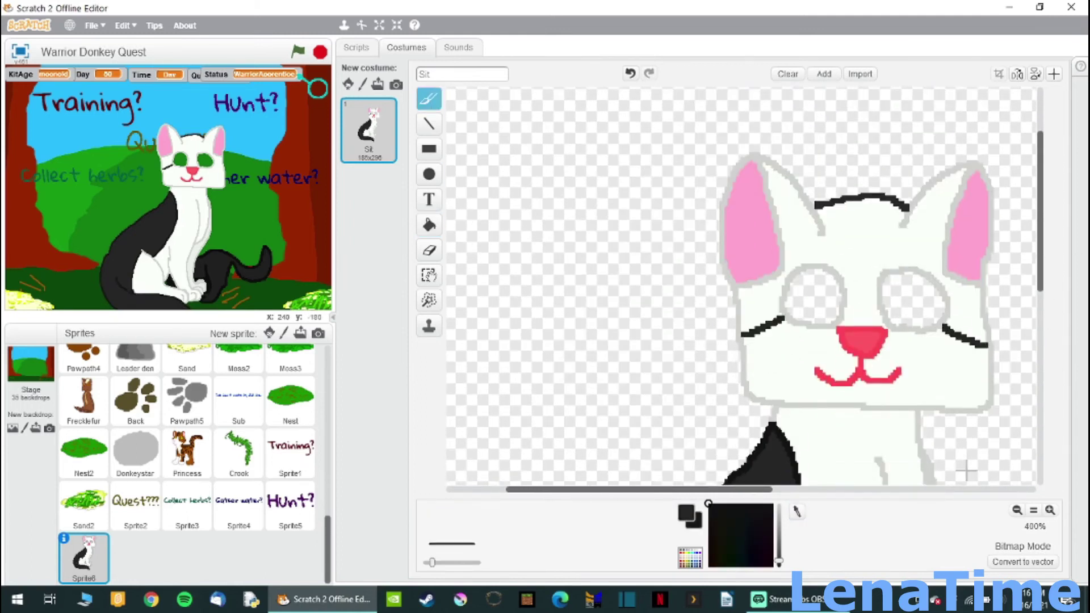
pyautogui.click(428, 225)
pyautogui.click(841, 264)
# Paint a jagged white blaze down the middle of the cat's forehead.
pyautogui.click(727, 505)
pyautogui.click(428, 98)
pyautogui.hotkey('ctrl', 'z')
pyautogui.moveTo(835, 267)
pyautogui.mouseDown()
pyautogui.moveTo(854, 210)
pyautogui.moveTo(888, 261)
pyautogui.mouseUp()
pyautogui.click(429, 225)
pyautogui.click(860, 266)
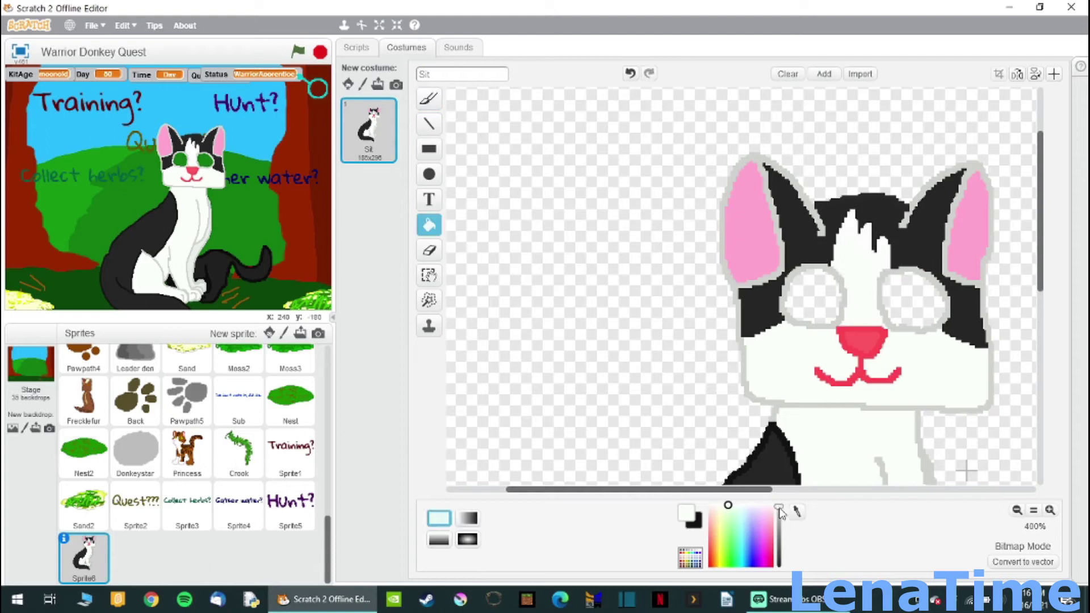
# Recolour the gray outlines of the ears and upper head black.
pyautogui.click(823, 203)
pyautogui.click(829, 332)
pyautogui.click(972, 168)
pyautogui.click(430, 101)
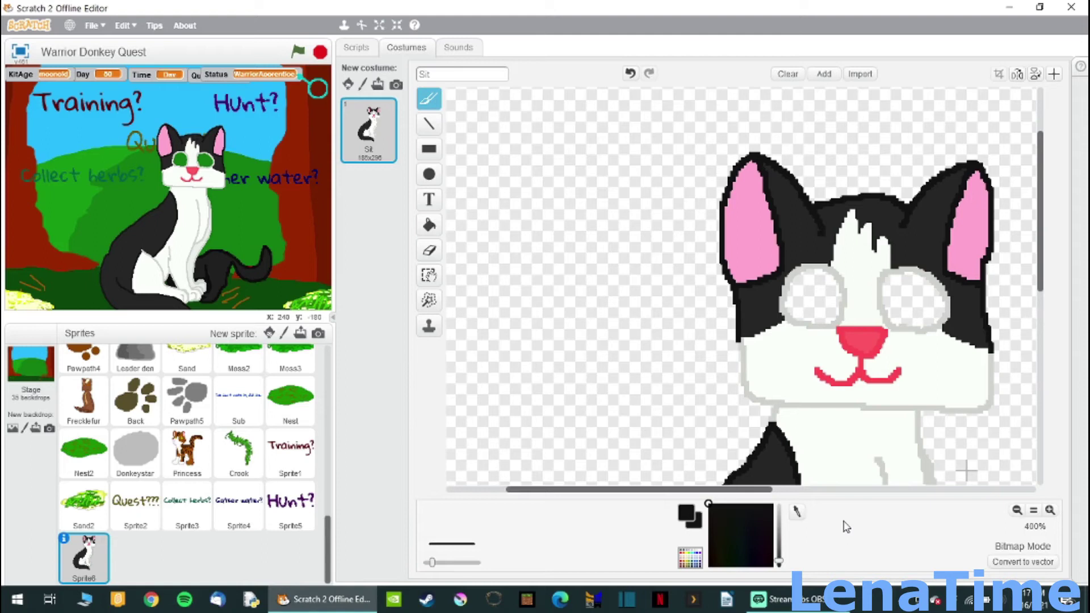
# Fill both of the cat's eyes bright yellow-green.
pyautogui.moveTo(779, 562)
pyautogui.mouseDown()
pyautogui.moveTo(778, 508)
pyautogui.moveTo(778, 534)
pyautogui.mouseUp()
pyautogui.click(428, 225)
pyautogui.click(811, 295)
pyautogui.click(914, 301)
# Draw a tall dark olive-green pupil in each eye and fill it with the same colour.
pyautogui.click(430, 98)
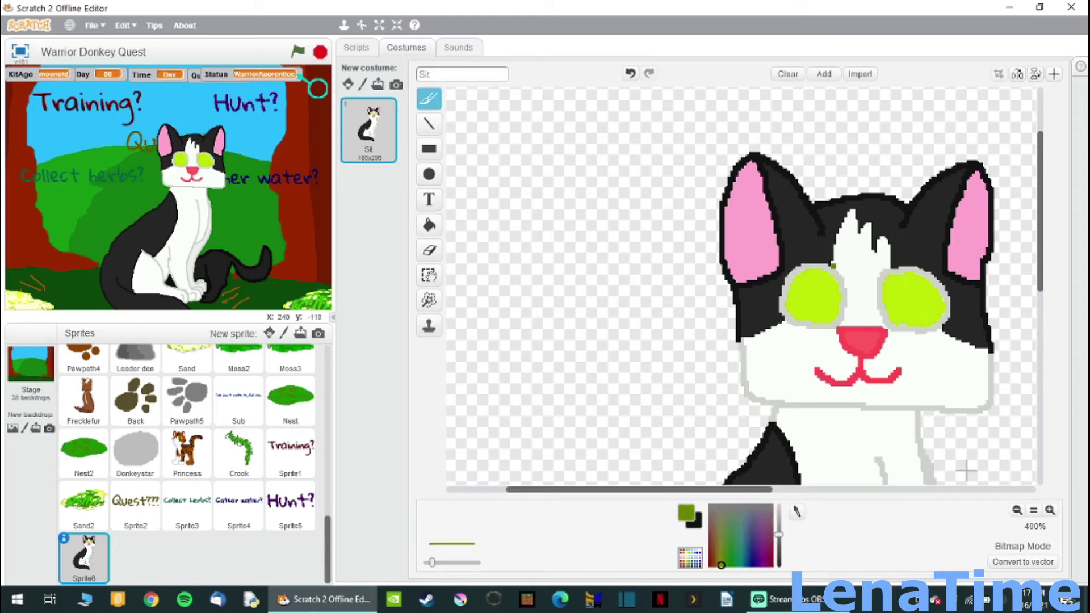
pyautogui.click(428, 225)
pyautogui.click(812, 298)
pyautogui.click(914, 298)
pyautogui.click(709, 506)
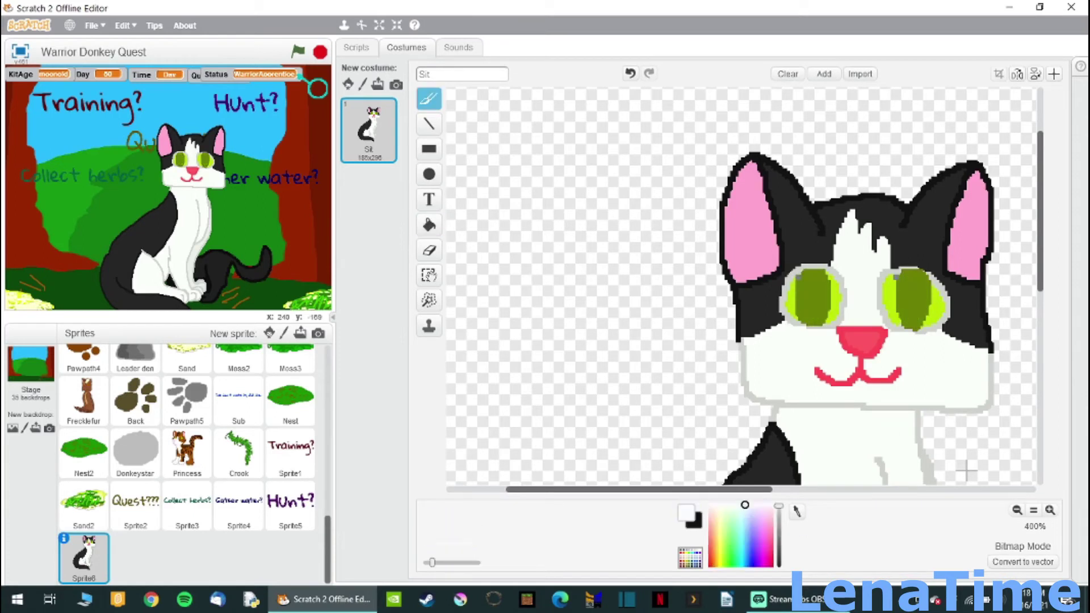
# Outline both of the cat's eyes in black.
pyautogui.moveTo(779, 505); pyautogui.dragTo(778, 565)
pyautogui.click(786, 321)
pyautogui.click(885, 300)
pyautogui.click(430, 98)
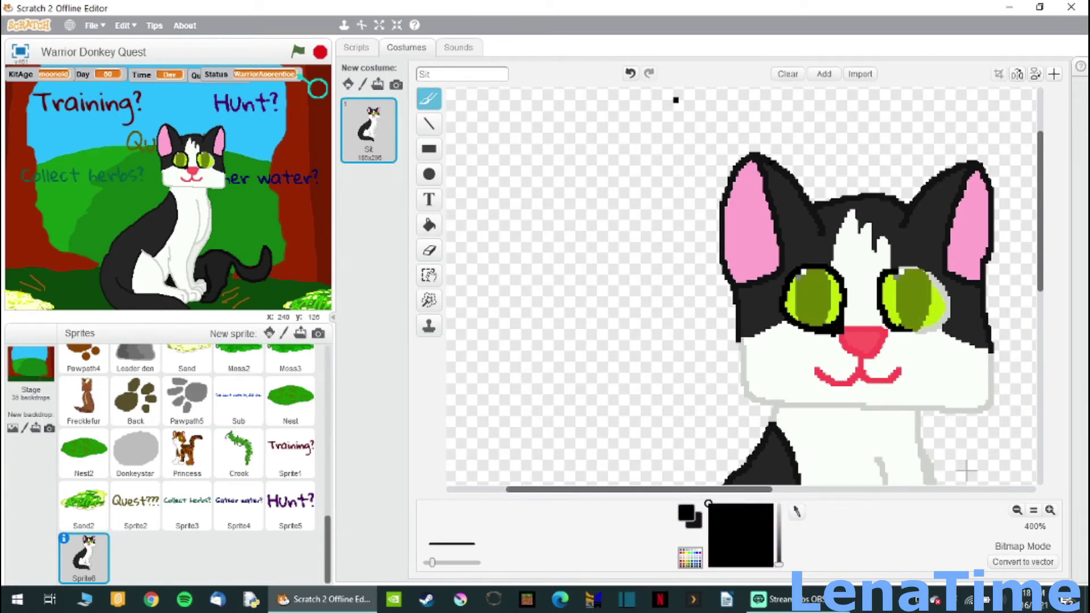
pyautogui.click(429, 225)
pyautogui.click(937, 298)
# Draw black stripes running outward from both eyes to the cheeks and fill them black.
pyautogui.click(430, 98)
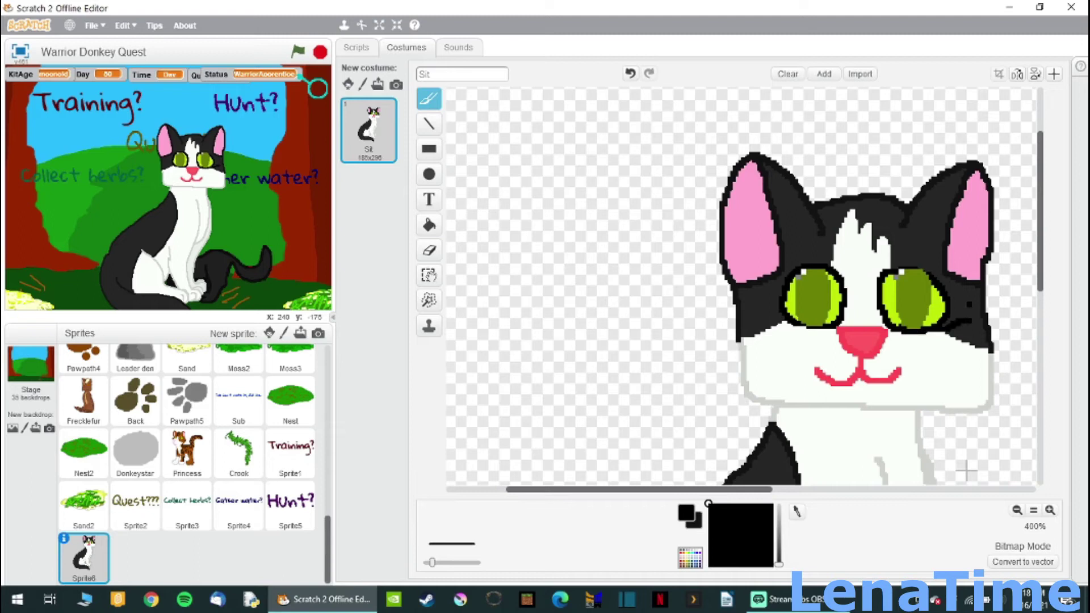
pyautogui.click(429, 225)
pyautogui.click(767, 303)
pyautogui.click(953, 318)
# Add black tabby stripes to the forehead on both sides of the white blaze.
pyautogui.click(430, 99)
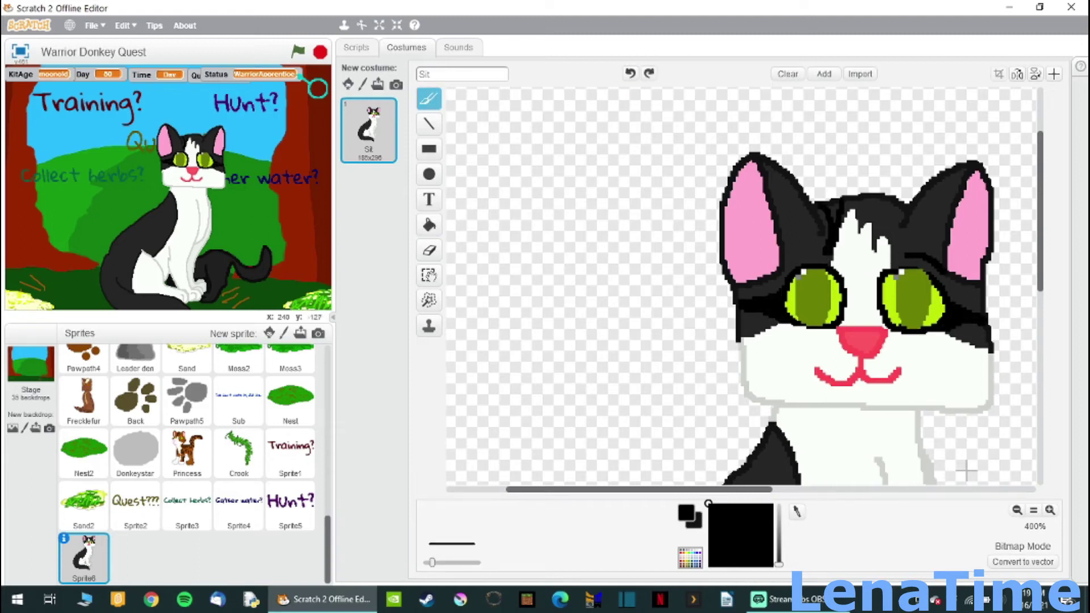
pyautogui.moveTo(898, 188); pyautogui.dragTo(888, 244)
pyautogui.click(429, 224)
pyautogui.click(892, 210)
pyautogui.click(831, 211)
pyautogui.click(430, 98)
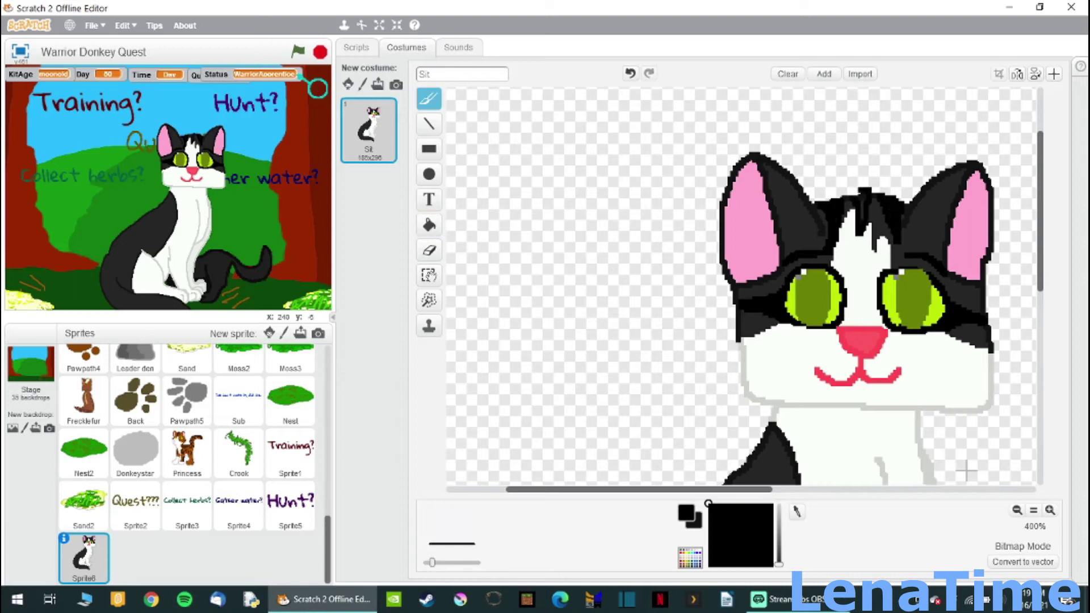
pyautogui.moveTo(858, 189); pyautogui.dragTo(860, 209)
pyautogui.click(428, 249)
pyautogui.click(430, 99)
# Draw bands across the cat's tail and fill alternate bands and the tail tip black.
pyautogui.scroll(-10, 738, 284)
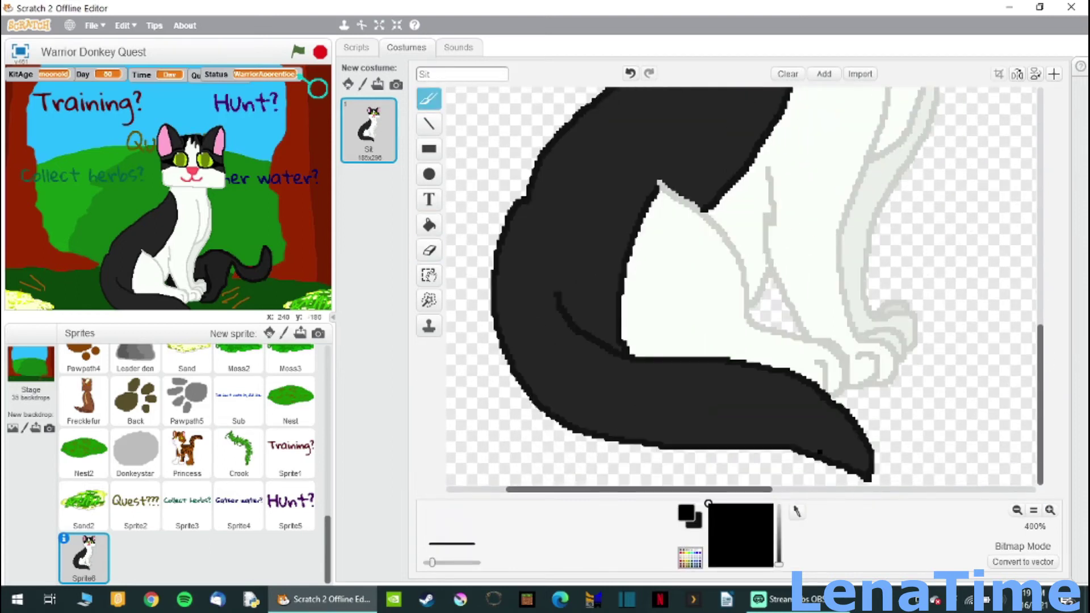
pyautogui.moveTo(704, 366); pyautogui.dragTo(693, 445)
pyautogui.moveTo(679, 363); pyautogui.dragTo(647, 445)
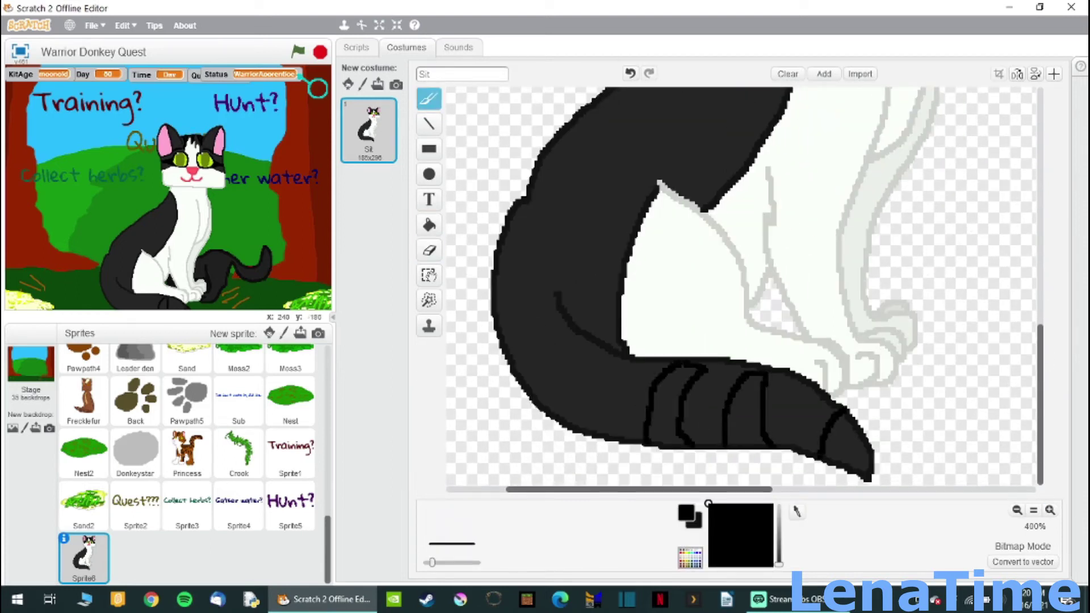
pyautogui.moveTo(627, 360); pyautogui.dragTo(607, 440)
pyautogui.moveTo(624, 354); pyautogui.dragTo(557, 414)
pyautogui.click(428, 224)
pyautogui.click(540, 354)
pyautogui.click(582, 403)
pyautogui.click(672, 405)
pyautogui.click(746, 409)
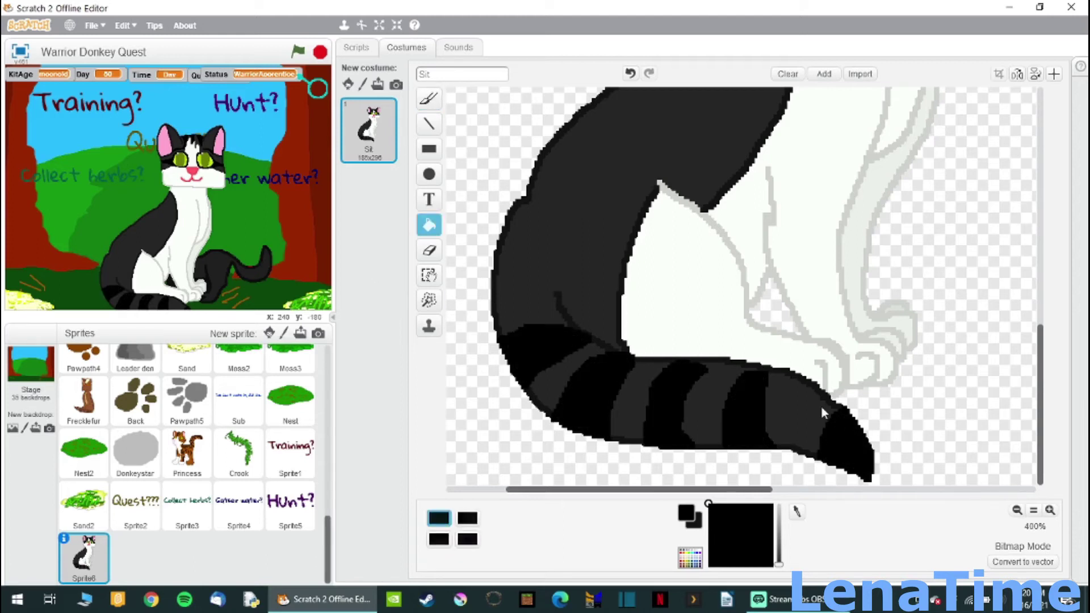
# Draw black tabby stripes down the cat's shoulder, back and haunch.
pyautogui.scroll(10, 965, 274)
pyautogui.press('b')
pyautogui.scroll(-3, 738, 284)
pyautogui.moveTo(715, 209); pyautogui.dragTo(735, 359)
pyautogui.moveTo(733, 363); pyautogui.dragTo(646, 253)
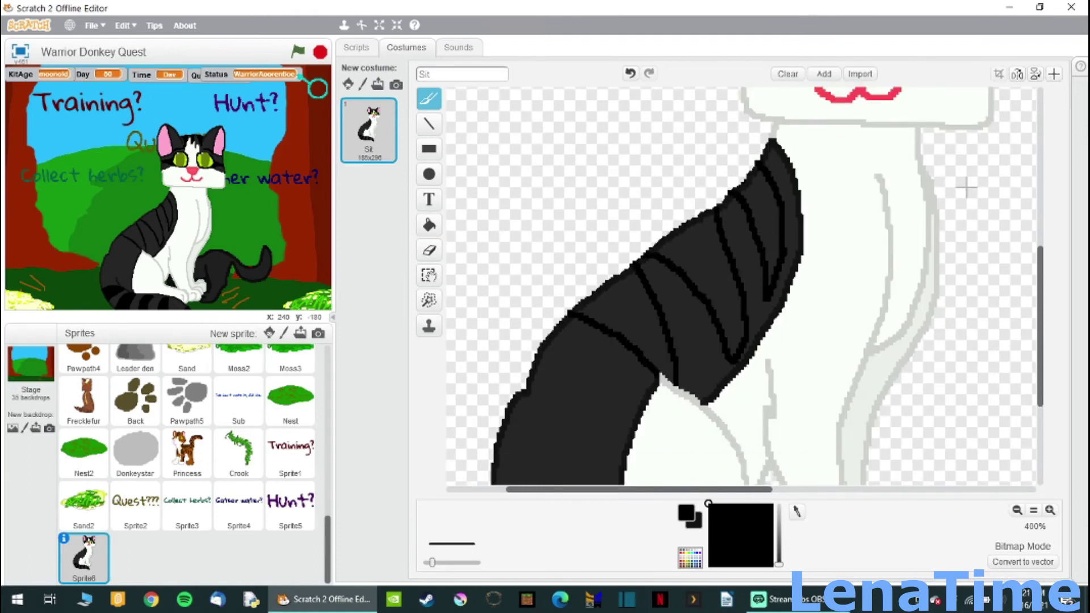
pyautogui.scroll(-5, 965, 188)
pyautogui.moveTo(494, 335)
pyautogui.mouseDown()
pyautogui.moveTo(545, 255)
pyautogui.moveTo(567, 182)
pyautogui.mouseUp()
pyautogui.doubleClick(1016, 510)
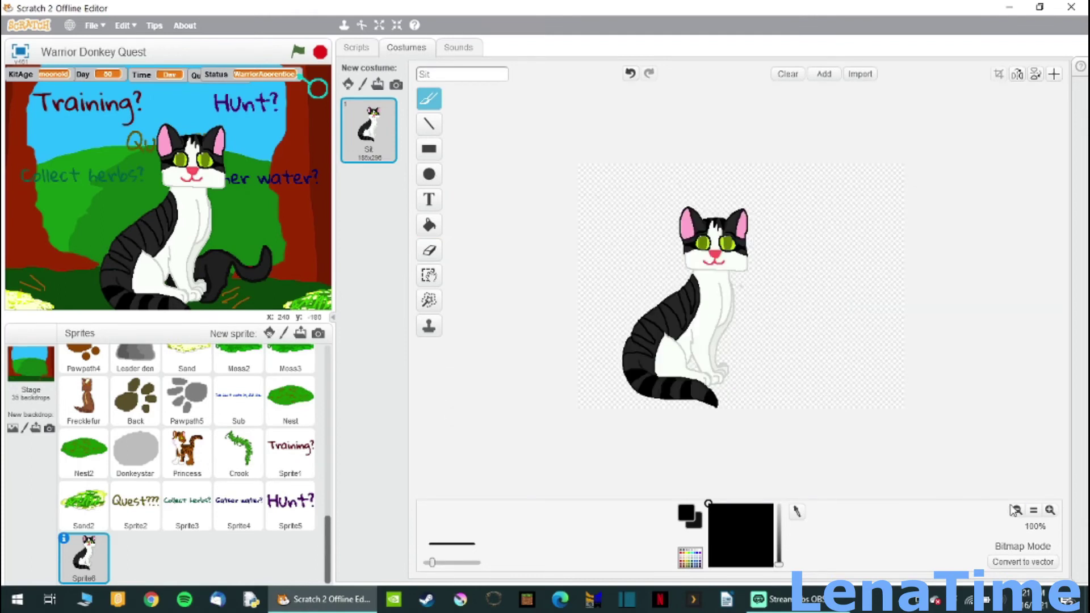
# Name the cat sprite Maisy and make it hide when the green flag is clicked.
pyautogui.press('f')
pyautogui.scroll(1, 530, 421)
pyautogui.click(354, 48)
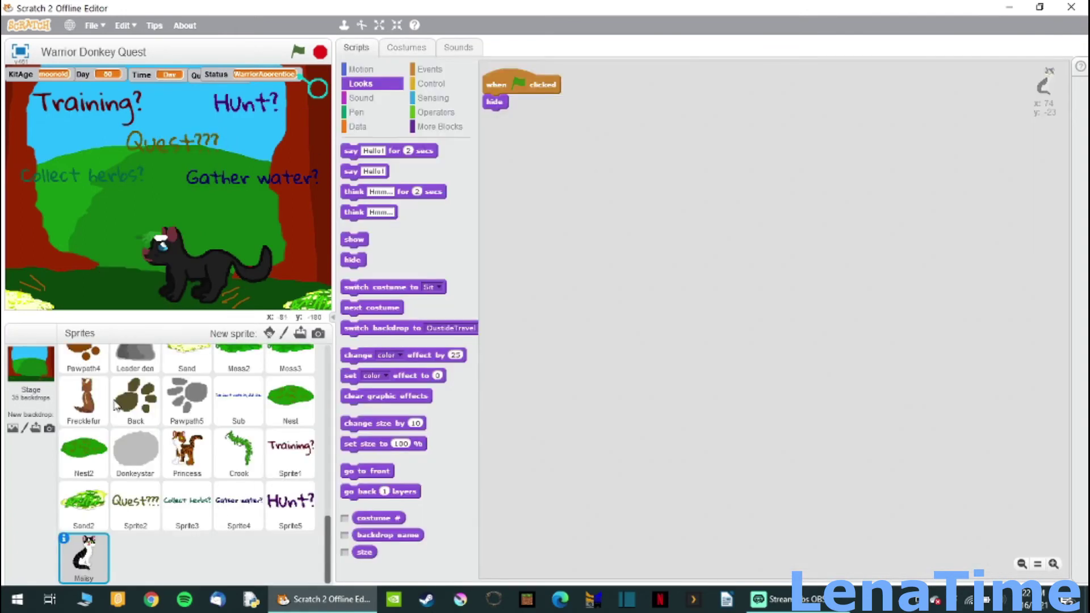
# Create a new stage backdrop and fill it black.
pyautogui.click(32, 366)
pyautogui.click(406, 47)
pyautogui.click(363, 84)
pyautogui.click(737, 284)
# Add the white text "You slip out in the night, silently." across the upper part of the black backdrop.
pyautogui.click(428, 199)
pyautogui.click(639, 248)
pyautogui.write('You')
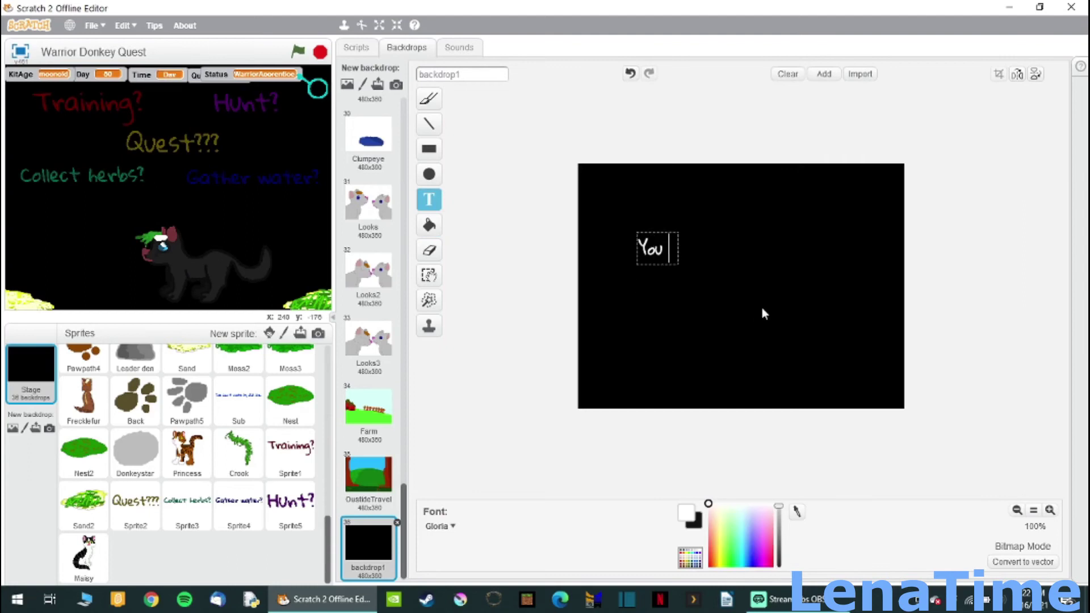
pyautogui.write(' slip out in the night, silently and')
pyautogui.press('BackSpace')
pyautogui.press('BackSpace')
pyautogui.press('BackSpace')
pyautogui.press('BackSpace')
pyautogui.write('.')
pyautogui.moveTo(924, 263); pyautogui.dragTo(914, 245)
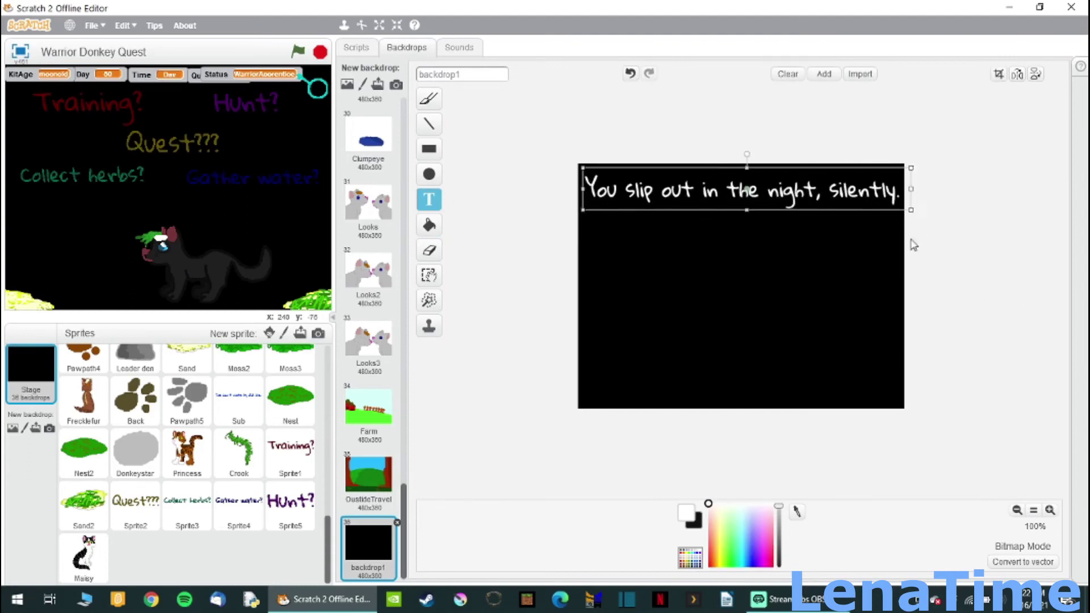
# Add the text lines "You have one chance-" and "Do you take it?" below the first line.
pyautogui.click(632, 268)
pyautogui.write('You have one chance-')
pyautogui.moveTo(794, 285); pyautogui.dragTo(766, 240)
pyautogui.click(652, 277)
pyautogui.write('Do you take it?')
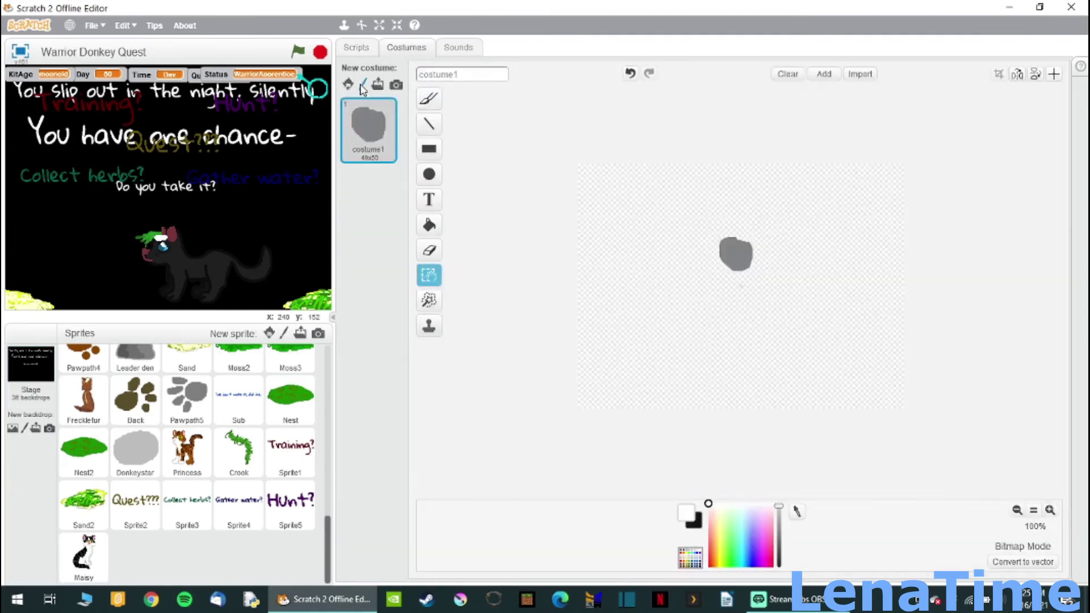
# Paint a new costume of a red heart with darker red shading for the TalkerPro sprite.
pyautogui.click(364, 84)
pyautogui.moveTo(730, 214)
pyautogui.mouseDown()
pyautogui.moveTo(681, 346)
pyautogui.moveTo(733, 187)
pyautogui.mouseUp()
pyautogui.click(429, 225)
pyautogui.click(732, 255)
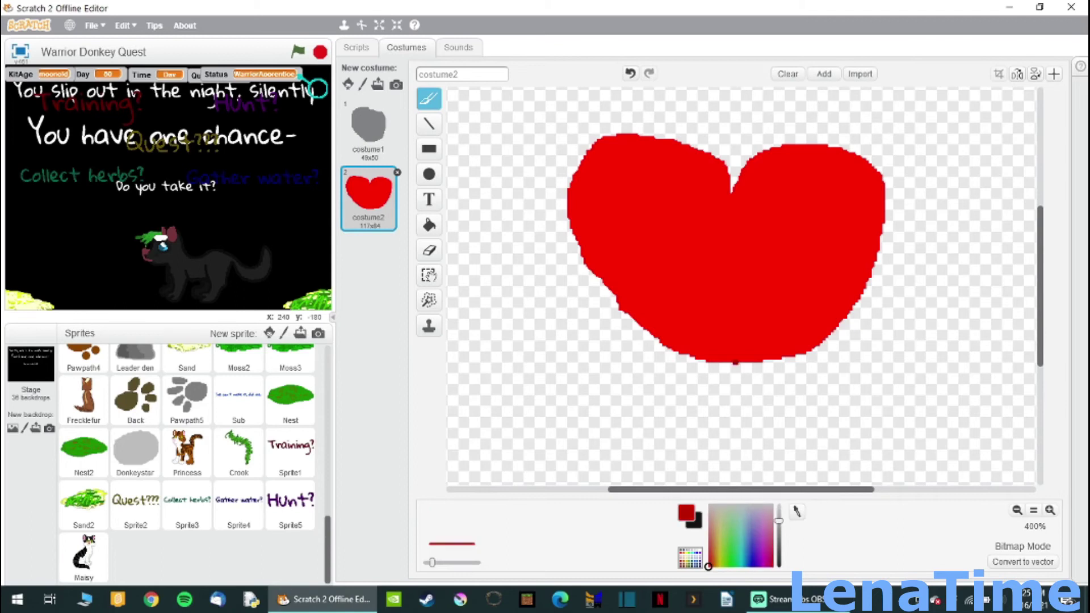
pyautogui.click(429, 225)
pyautogui.click(806, 255)
pyautogui.click(783, 344)
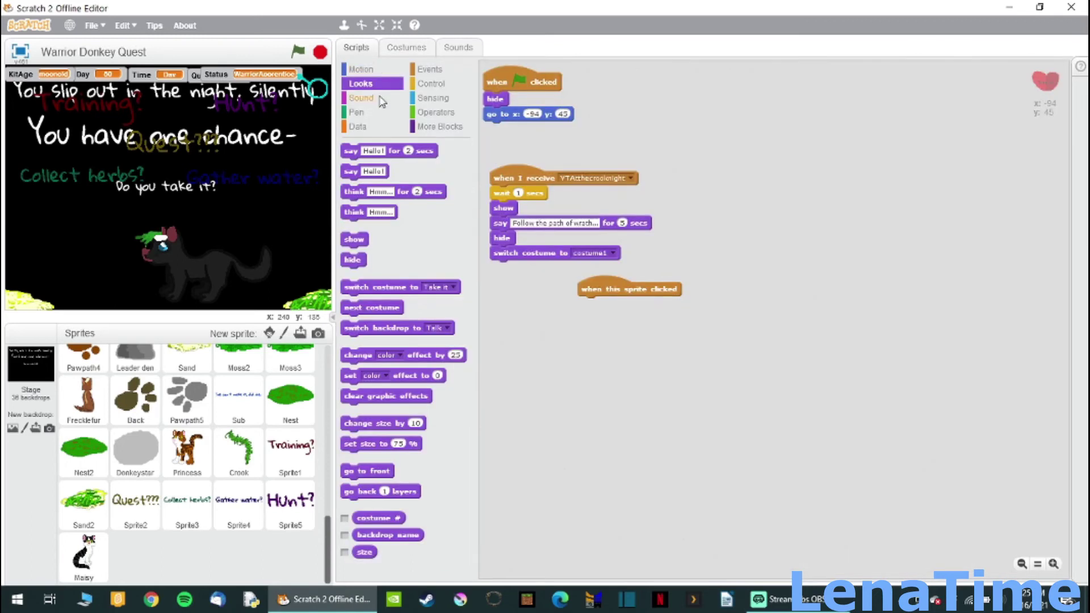
# Give the heart sprite a WQuest message script that waits 4 seconds and shows it.
pyautogui.scroll(2, 163, 499)
pyautogui.click(430, 69)
pyautogui.moveTo(358, 321); pyautogui.dragTo(727, 257)
pyautogui.click(431, 83)
# Duplicate the stage's XELeaveCamp backdrop script and open the backdrop choices in the copy.
pyautogui.click(30, 369)
pyautogui.scroll(-2, 786, 528)
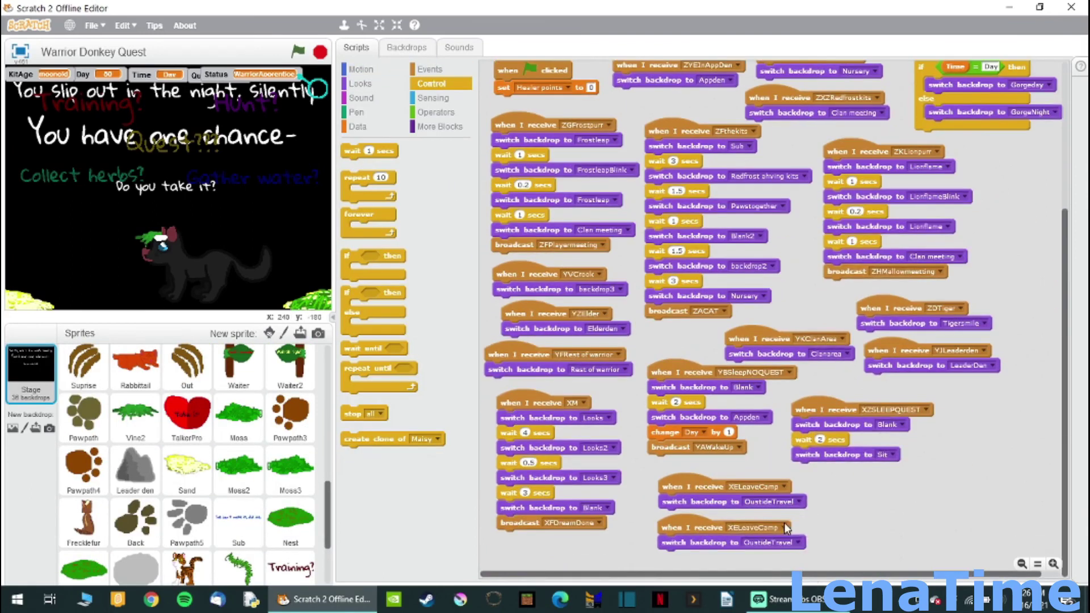
pyautogui.click(799, 543)
# Make the Sand2 sprite hide on receiving the XACollectingHerbs, XBGatheringWater and WQuest messages.
pyautogui.click(188, 417)
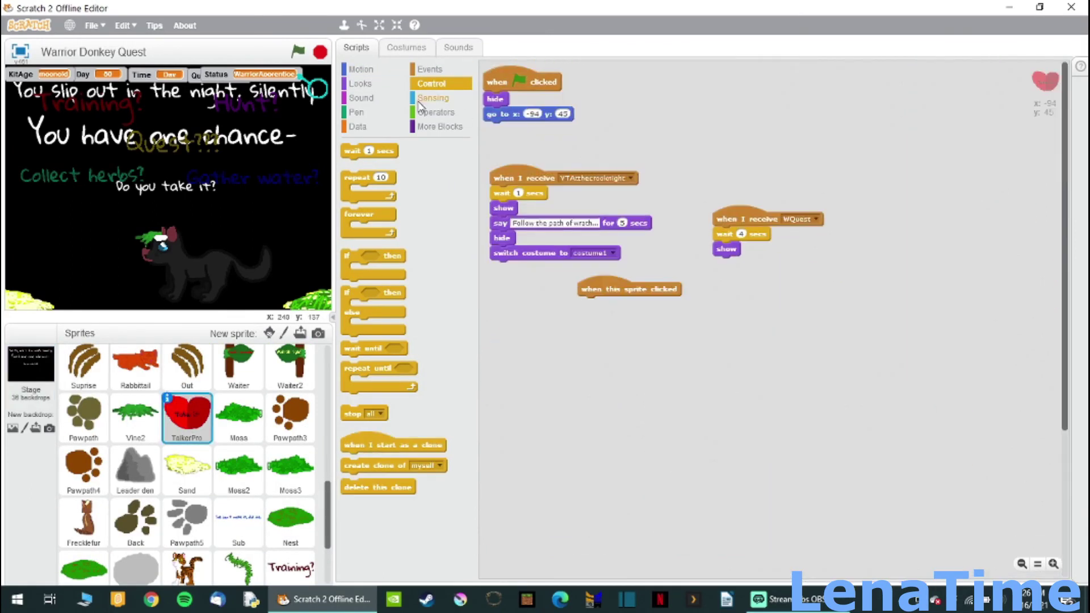
pyautogui.click(361, 83)
pyautogui.scroll(-3, 187, 454)
pyautogui.click(83, 499)
pyautogui.moveTo(624, 389); pyautogui.dragTo(792, 275)
pyautogui.click(844, 234)
pyautogui.click(806, 234)
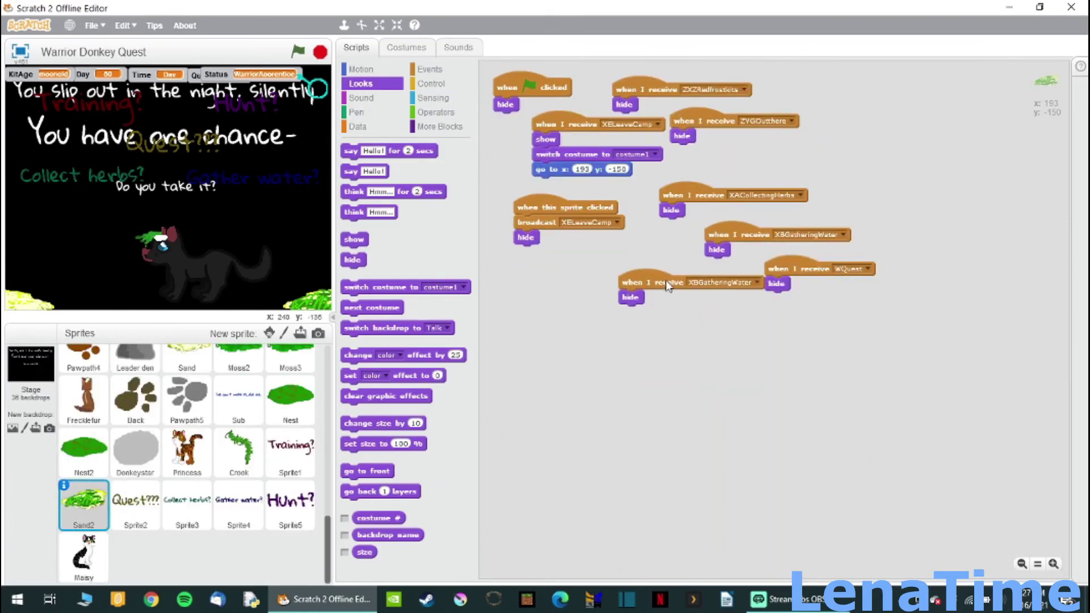
# Duplicate Sand2's hide script for the XCHunting and XDTraining messages.
pyautogui.moveTo(732, 234); pyautogui.dragTo(621, 276)
pyautogui.click(721, 277)
pyautogui.click(698, 296)
pyautogui.rightClick(738, 309)
pyautogui.click(750, 312)
pyautogui.click(424, 426)
pyautogui.scroll(3, 187, 454)
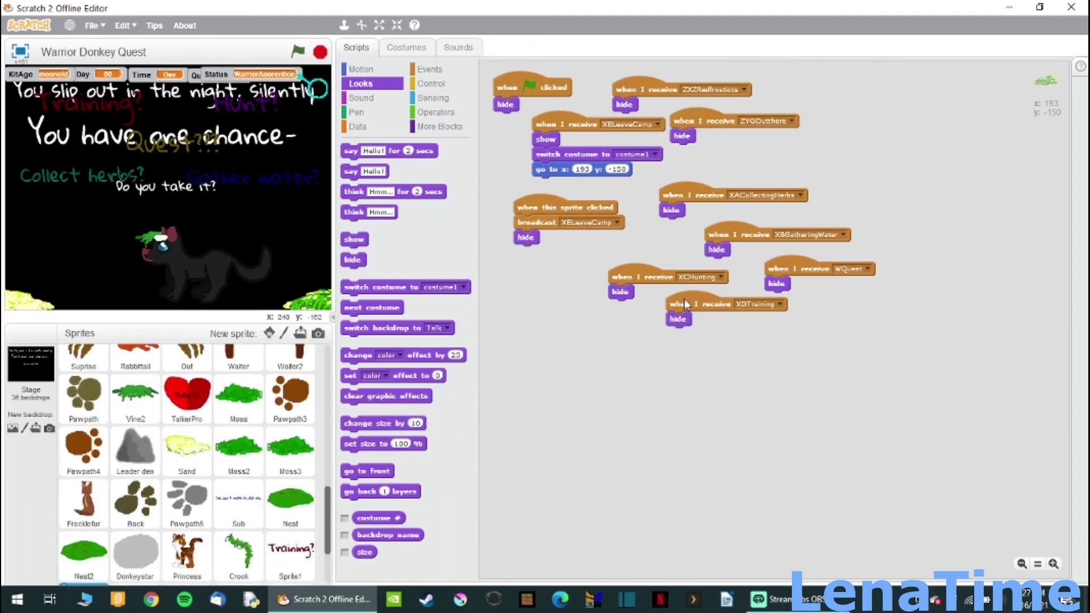
pyautogui.rightClick(821, 270)
pyautogui.click(824, 270)
pyautogui.scroll(-3, 188, 454)
# Create a new painted sprite and sketch a cat's head with two ears in blue.
pyautogui.click(284, 334)
pyautogui.moveTo(703, 250); pyautogui.dragTo(709, 244)
pyautogui.moveTo(675, 140); pyautogui.dragTo(630, 177)
pyautogui.moveTo(720, 136); pyautogui.dragTo(764, 182)
# Sketch the cat's oval body, four legs and raised curved tail in blue below the head.
pyautogui.moveTo(638, 177)
pyautogui.mouseDown()
pyautogui.moveTo(743, 241)
pyautogui.moveTo(868, 354)
pyautogui.moveTo(736, 274)
pyautogui.mouseUp()
pyautogui.scroll(-2, 738, 340)
pyautogui.moveTo(817, 304); pyautogui.dragTo(792, 429)
pyautogui.moveTo(766, 264); pyautogui.dragTo(735, 428)
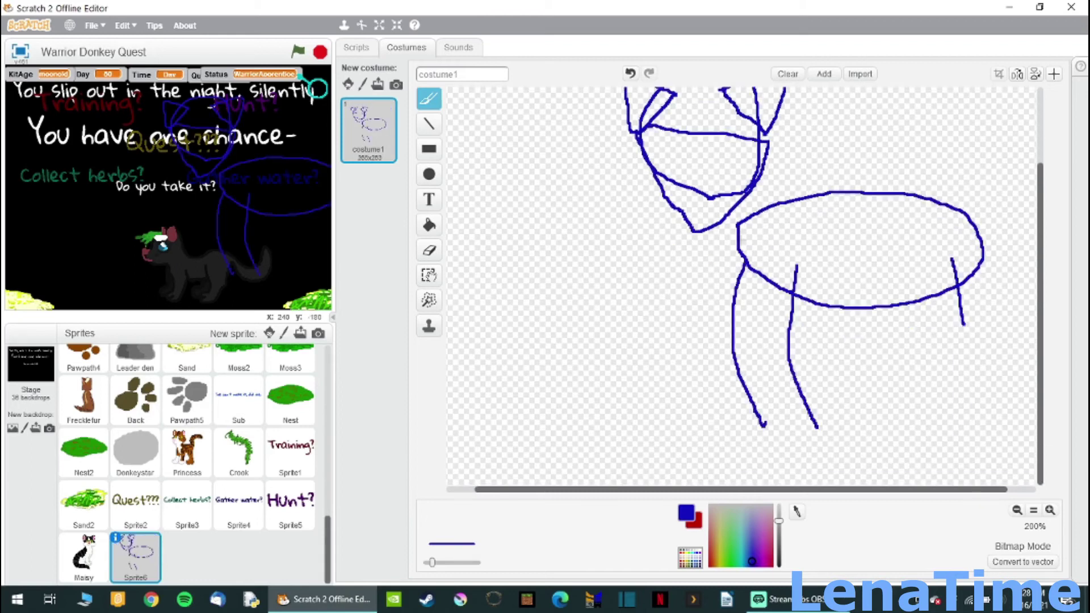
pyautogui.moveTo(911, 307); pyautogui.dragTo(916, 428)
pyautogui.moveTo(957, 326); pyautogui.dragTo(965, 431)
pyautogui.scroll(2, 937, 369)
pyautogui.moveTo(931, 295); pyautogui.dragTo(956, 161)
# Draw the cat's head over the blue sketch in red, with pointed ears, round eyes, nose and mouth.
pyautogui.click(1016, 509)
pyautogui.click(708, 566)
pyautogui.click(1050, 510)
pyautogui.click(1049, 510)
pyautogui.scroll(3, 736, 285)
pyautogui.moveTo(789, 213)
pyautogui.mouseDown()
pyautogui.moveTo(817, 122)
pyautogui.moveTo(809, 420)
pyautogui.moveTo(635, 312)
pyautogui.moveTo(658, 114)
pyautogui.moveTo(704, 173)
pyautogui.moveTo(707, 199)
pyautogui.moveTo(795, 216)
pyautogui.mouseUp()
pyautogui.moveTo(707, 171); pyautogui.dragTo(717, 166)
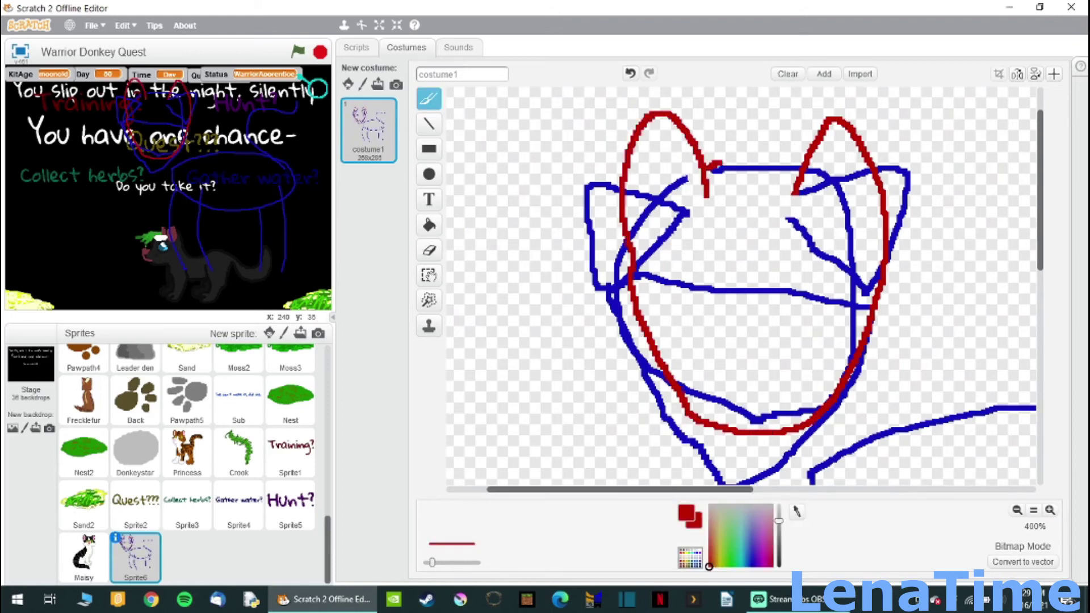
pyautogui.hotkey('ctrl', 'z')
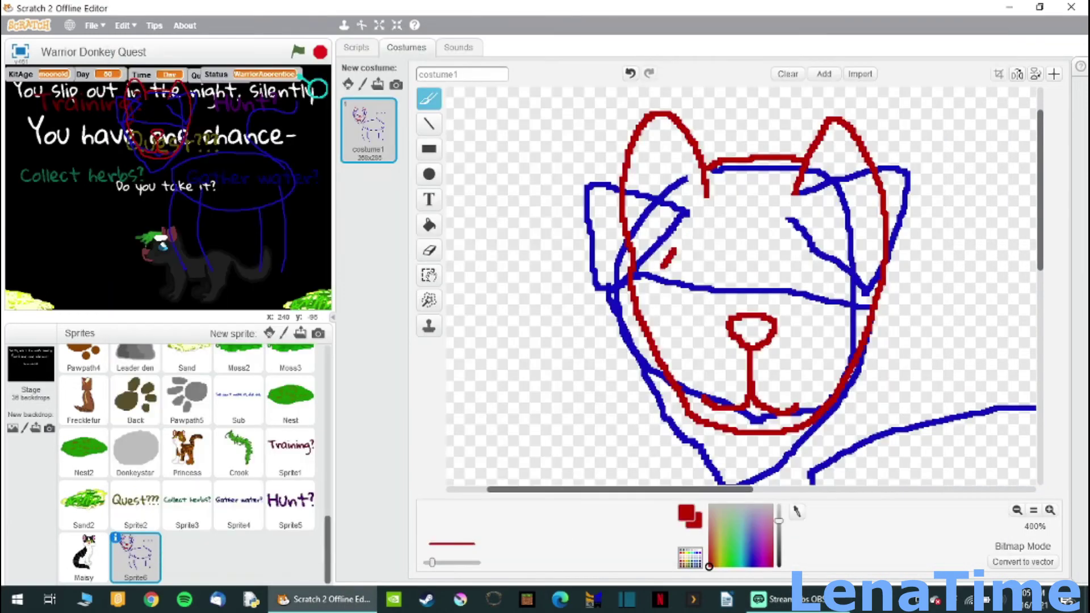
pyautogui.moveTo(732, 281); pyautogui.dragTo(850, 301)
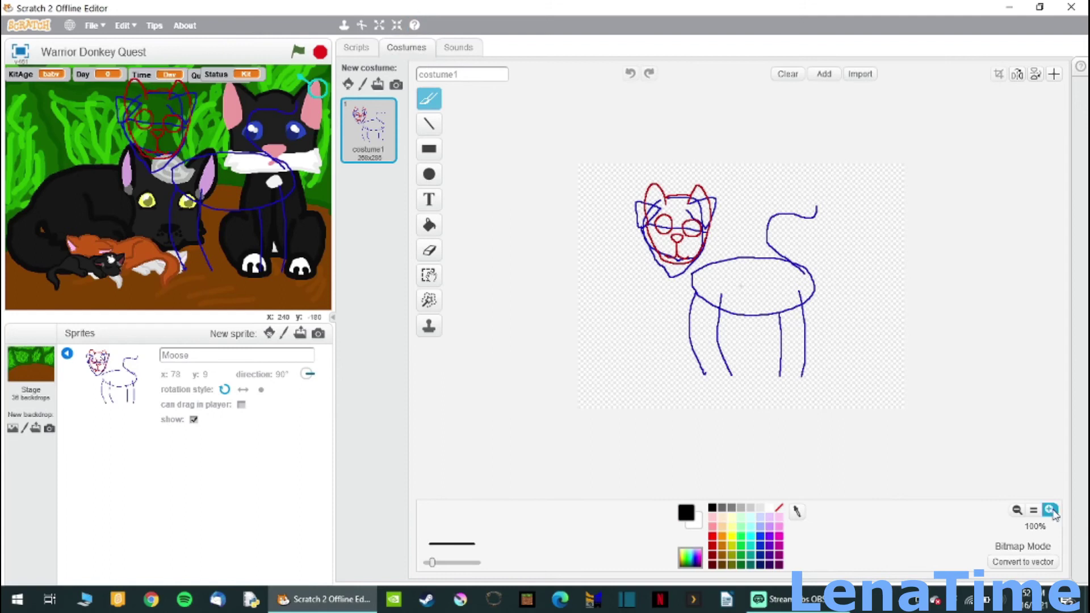
# Name the costume Stand and outline the cat's back, curved tail and front legs with toed paws in red.
pyautogui.click(1050, 510)
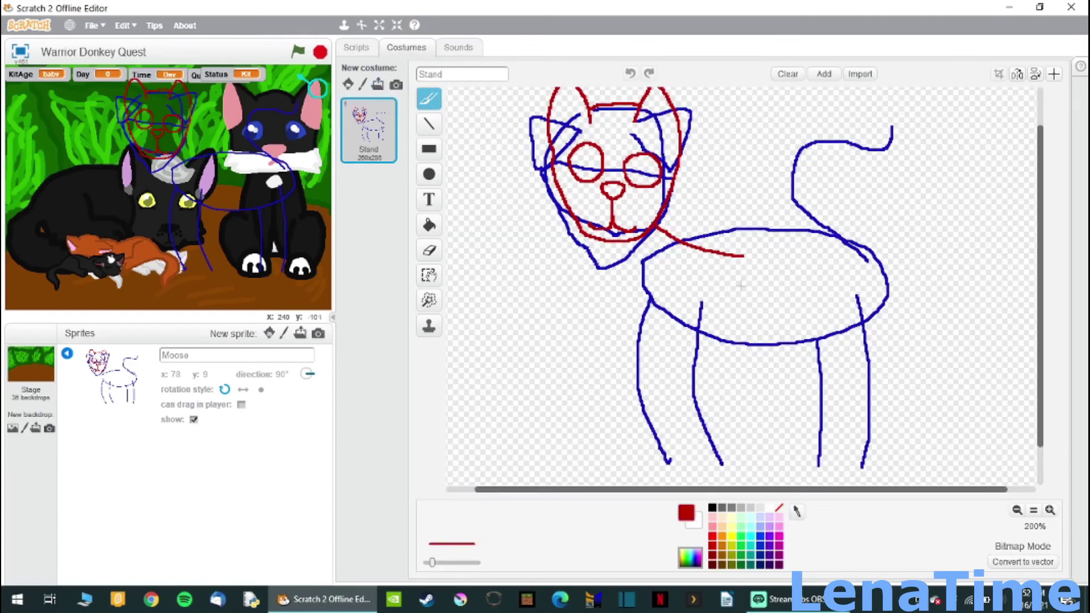
pyautogui.moveTo(894, 193); pyautogui.dragTo(976, 90)
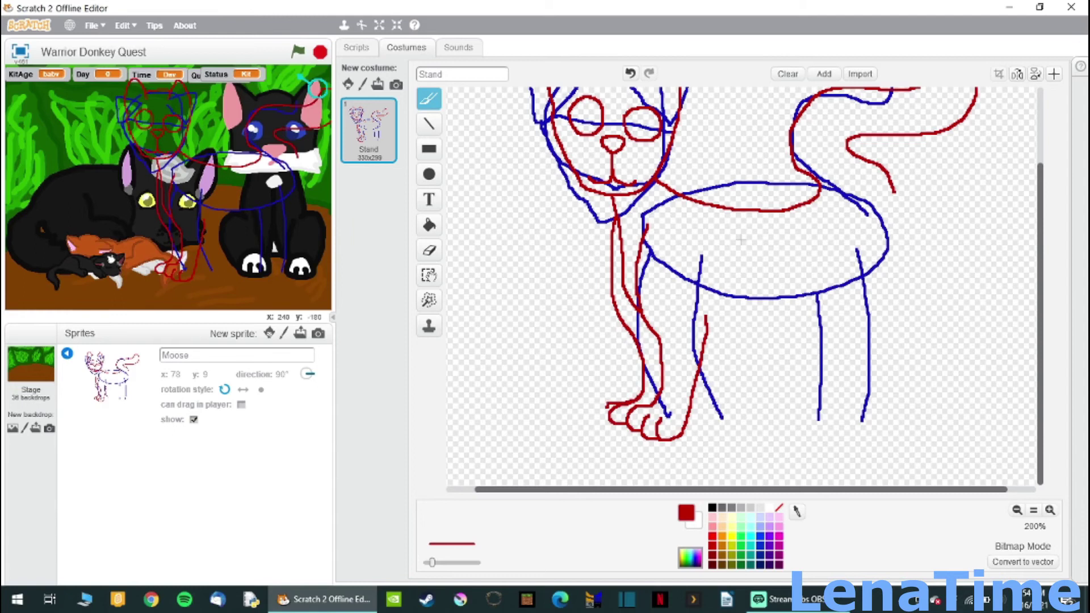
pyautogui.click(1050, 510)
pyautogui.scroll(-5, 738, 283)
pyautogui.click(1033, 510)
pyautogui.click(428, 250)
pyautogui.moveTo(667, 418); pyautogui.dragTo(696, 398)
pyautogui.click(429, 98)
pyautogui.scroll(2, 740, 242)
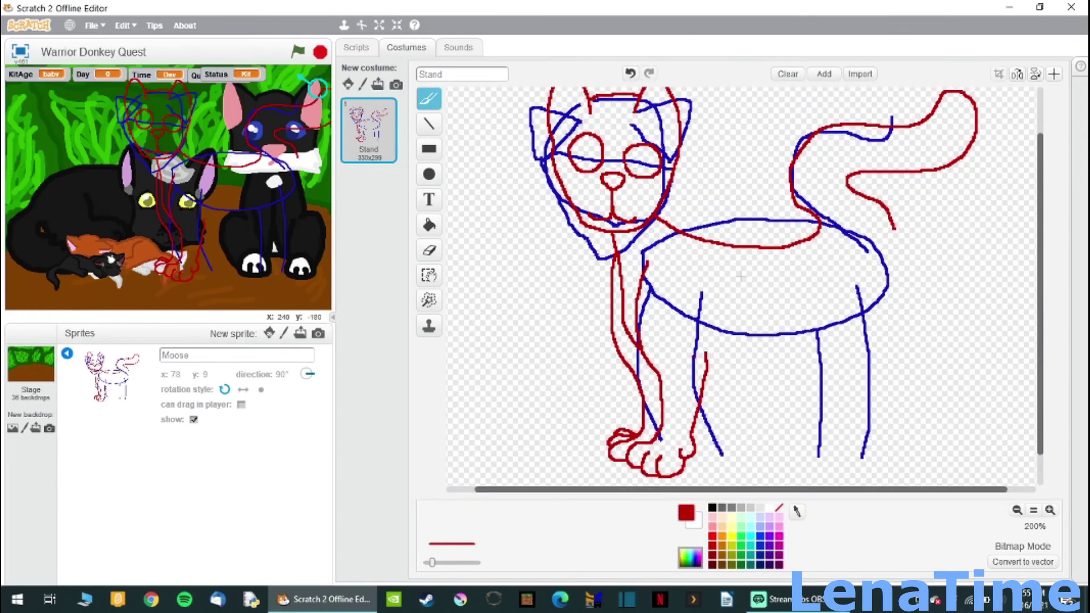
# Outline the cat's rump, belly and far hind leg in red around the yellow near hind leg.
pyautogui.click(693, 520)
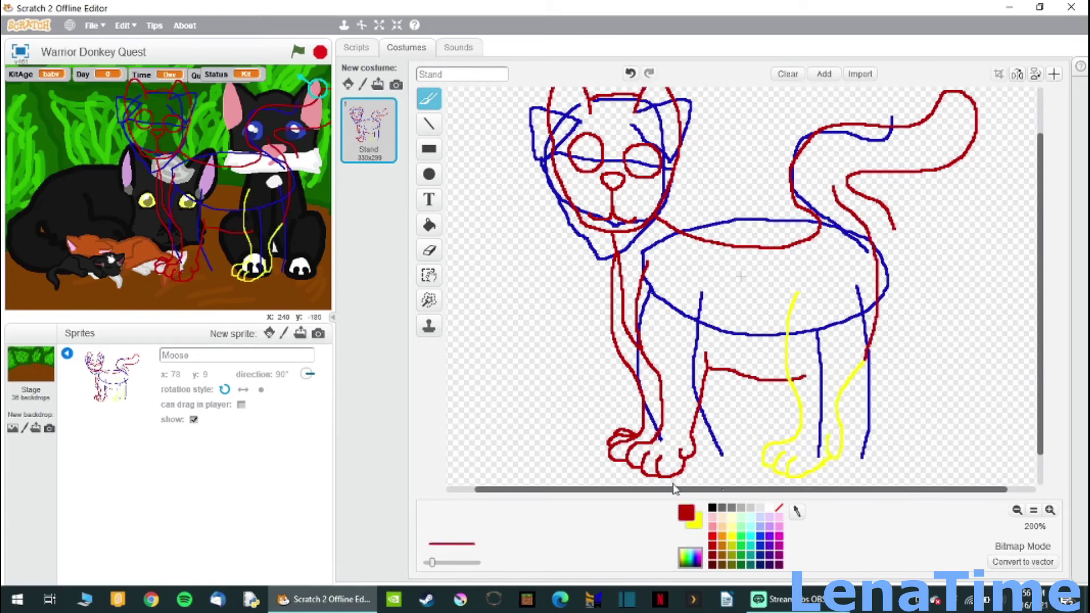
pyautogui.scroll(-1, 777, 375)
pyautogui.moveTo(777, 373); pyautogui.dragTo(787, 394)
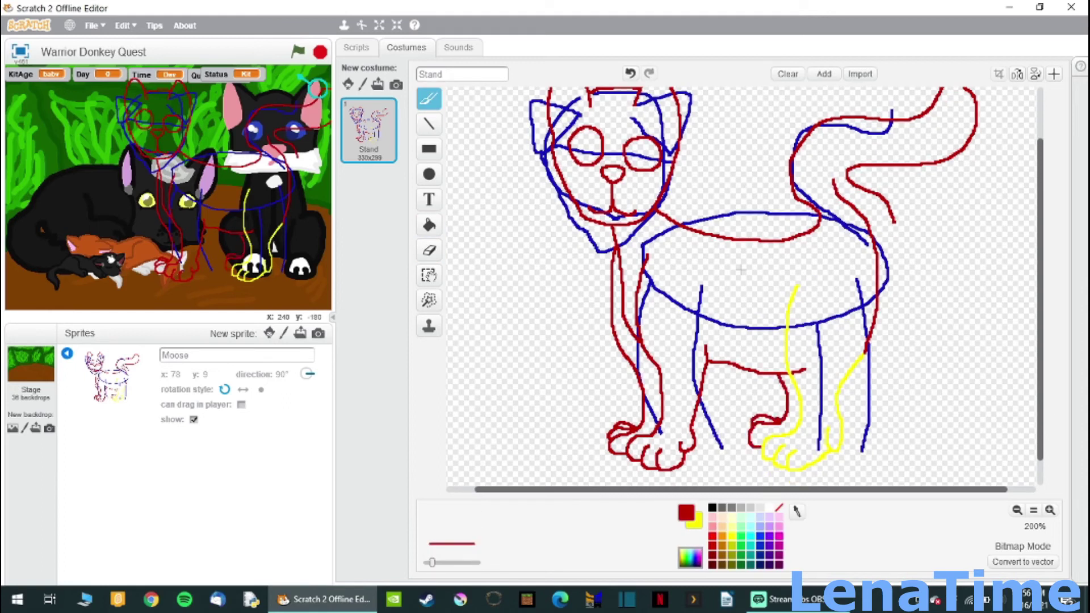
# Clear the blue sketch lines from the cat's body, tail and legs with a transparent fill.
pyautogui.click(429, 225)
pyautogui.click(779, 506)
pyautogui.click(652, 288)
pyautogui.click(801, 196)
pyautogui.click(828, 131)
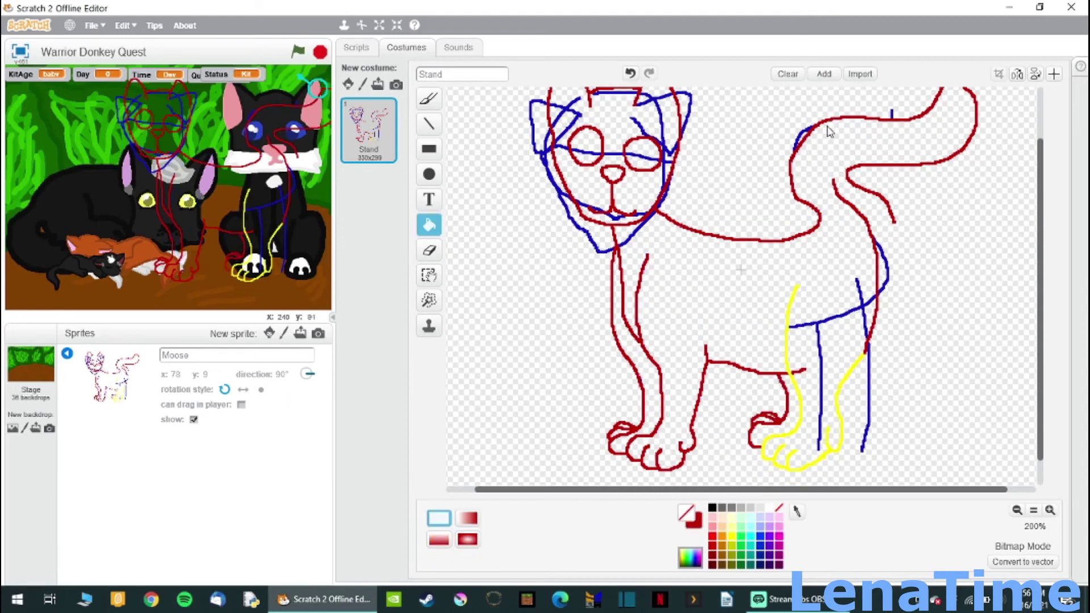
pyautogui.click(865, 311)
pyautogui.scroll(1, 865, 311)
pyautogui.scroll(-2, 795, 284)
pyautogui.scroll(5, 681, 341)
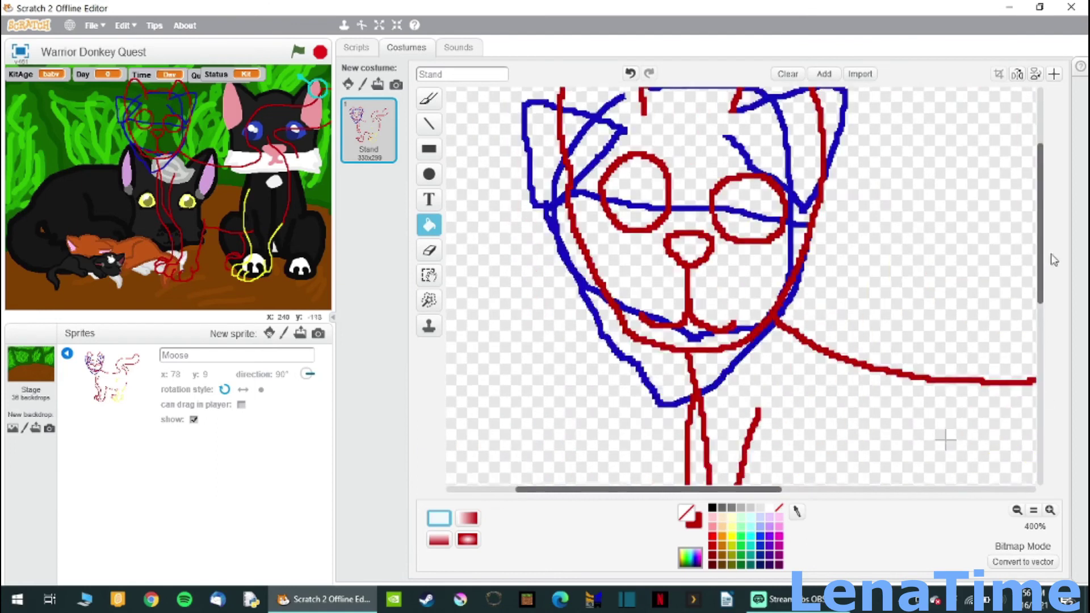
# Clear the blue sketch lines under the chin and inside the head outline with the transparent fill.
pyautogui.click(632, 356)
pyautogui.click(791, 337)
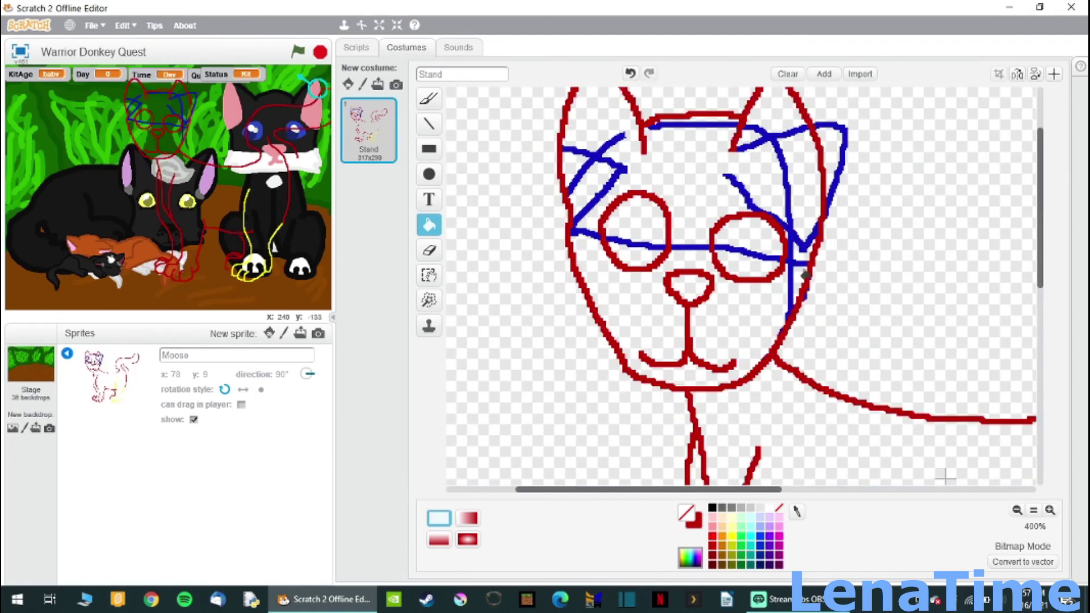
pyautogui.click(772, 328)
pyautogui.click(630, 73)
pyautogui.click(789, 284)
pyautogui.click(596, 156)
pyautogui.click(692, 120)
pyautogui.click(636, 244)
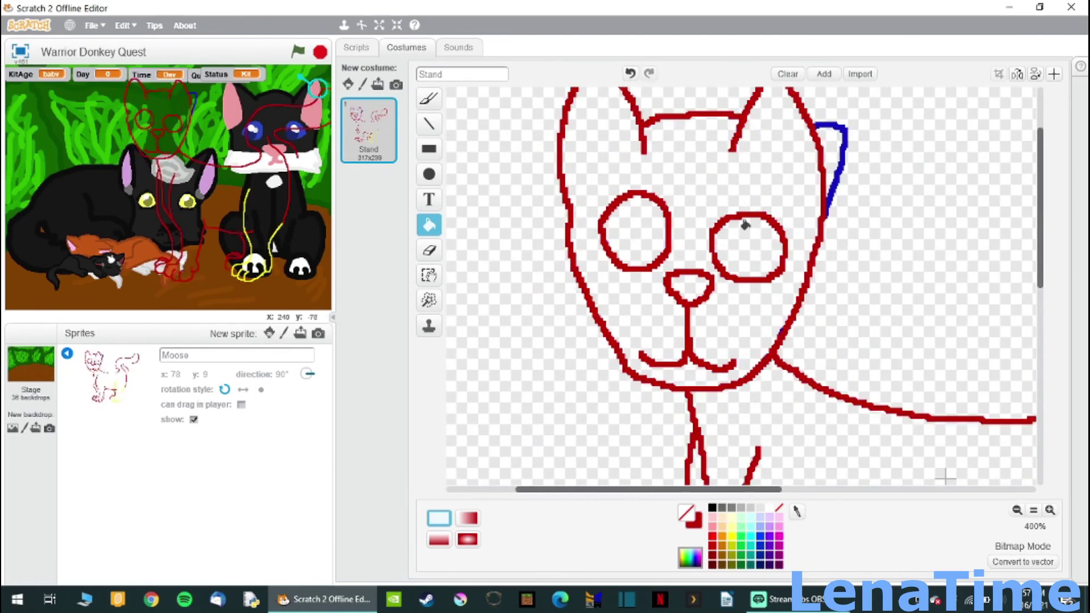
# Remove the last blue marks outside the ear and along the cheek of the cat's head.
pyautogui.click(845, 147)
pyautogui.click(773, 327)
pyautogui.click(630, 73)
pyautogui.click(429, 250)
pyautogui.click(1016, 510)
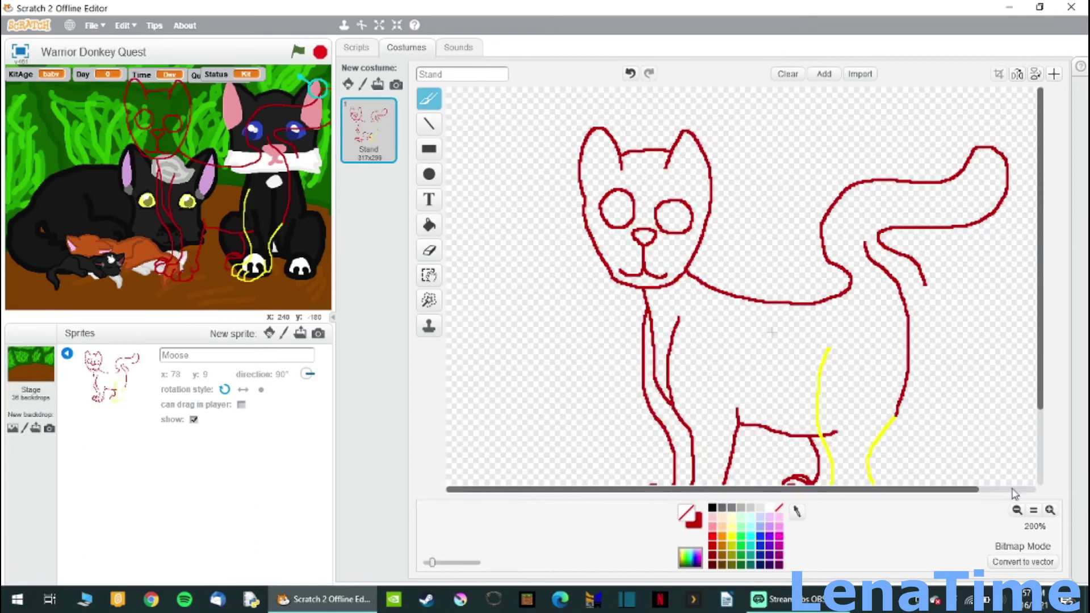
# Draw a lower, wavy tail in orange and clear the old red tail outline with a transparent fill.
pyautogui.click(1017, 510)
pyautogui.moveTo(874, 278); pyautogui.dragTo(808, 268)
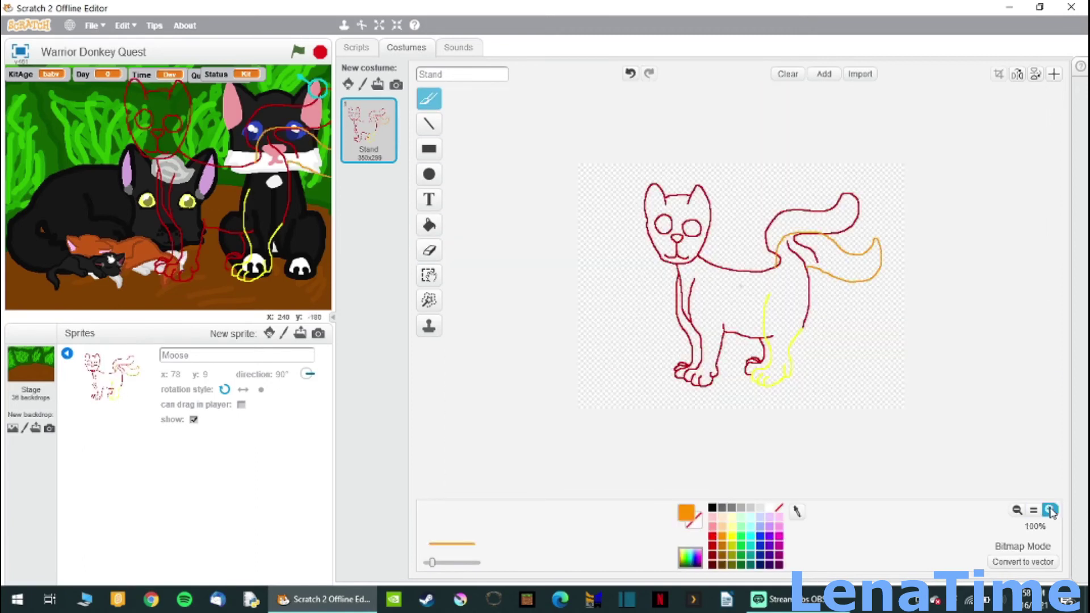
pyautogui.click(1050, 509)
pyautogui.click(430, 225)
pyautogui.click(779, 507)
pyautogui.click(801, 250)
pyautogui.click(822, 202)
# Recolour the cat's red, yellow and orange outlines near-black, leaving the nose and mouth red.
pyautogui.click(690, 557)
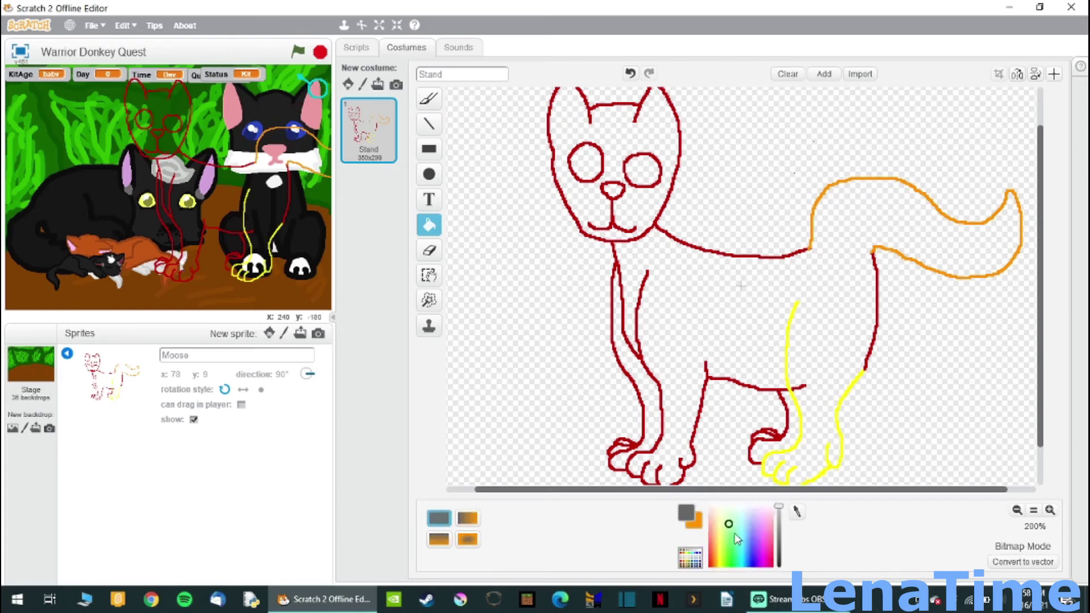
pyautogui.click(779, 563)
pyautogui.click(709, 249)
pyautogui.click(569, 163)
pyautogui.click(788, 340)
pyautogui.click(875, 294)
pyautogui.click(880, 179)
pyautogui.click(738, 318)
pyautogui.click(633, 71)
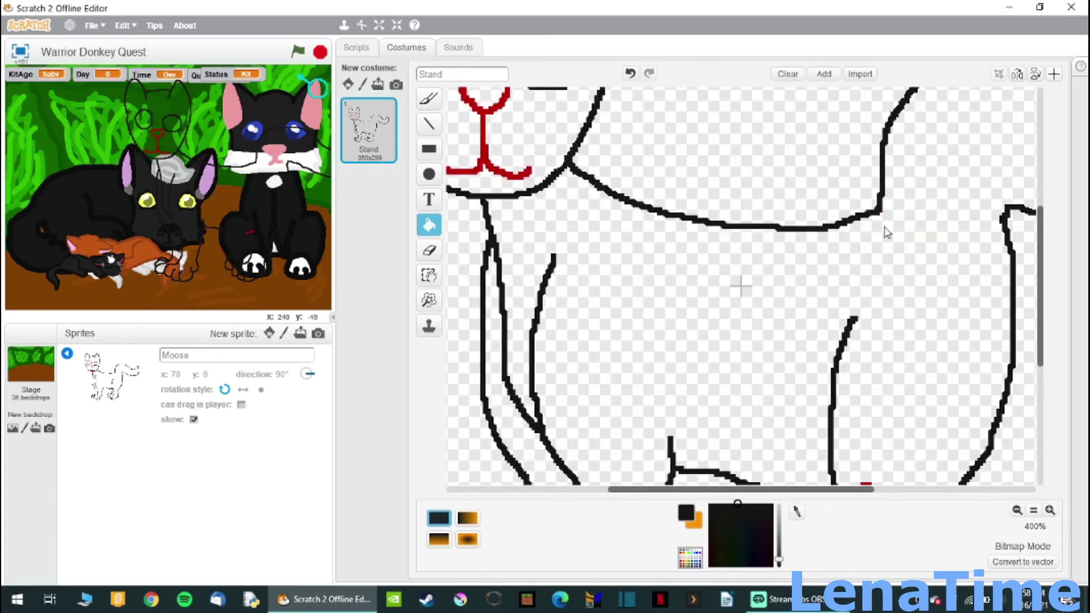
# Recolour the cat's nose outline and mouth grey and fill the nose with a darker grey.
pyautogui.click(690, 557)
pyautogui.click(726, 506)
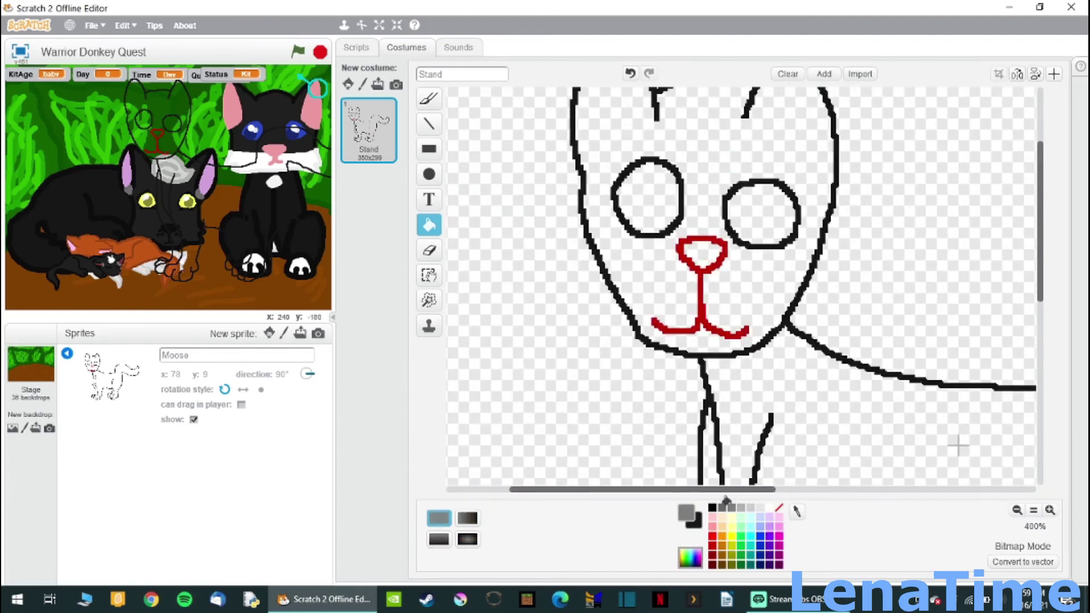
pyautogui.click(703, 295)
pyautogui.click(690, 558)
pyautogui.click(702, 253)
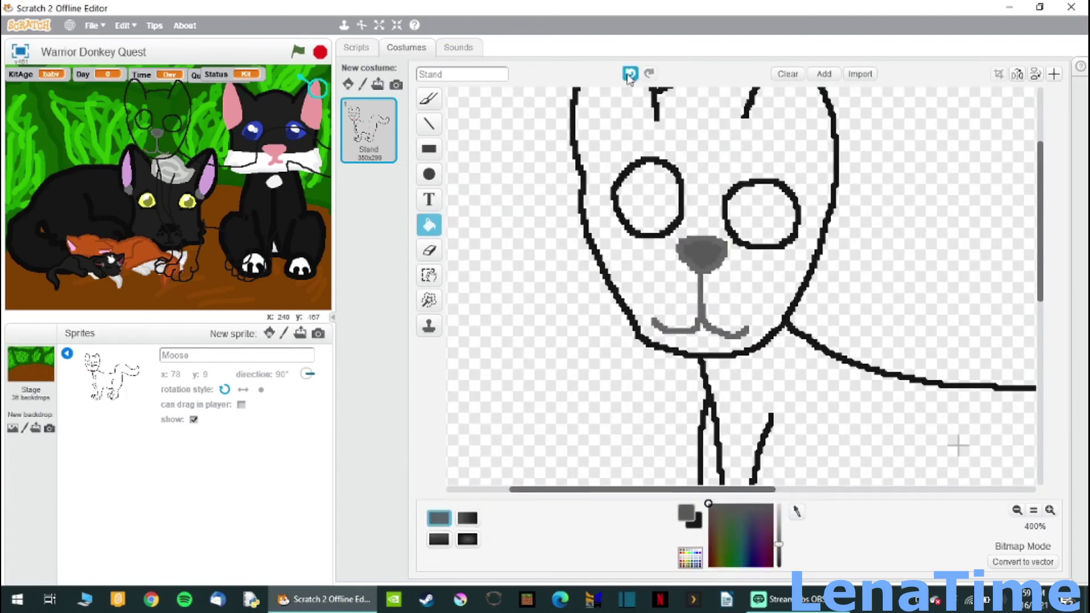
# Fill both of the cat's eyes orange and outline an oval dark brown pupil in each.
pyautogui.click(714, 567)
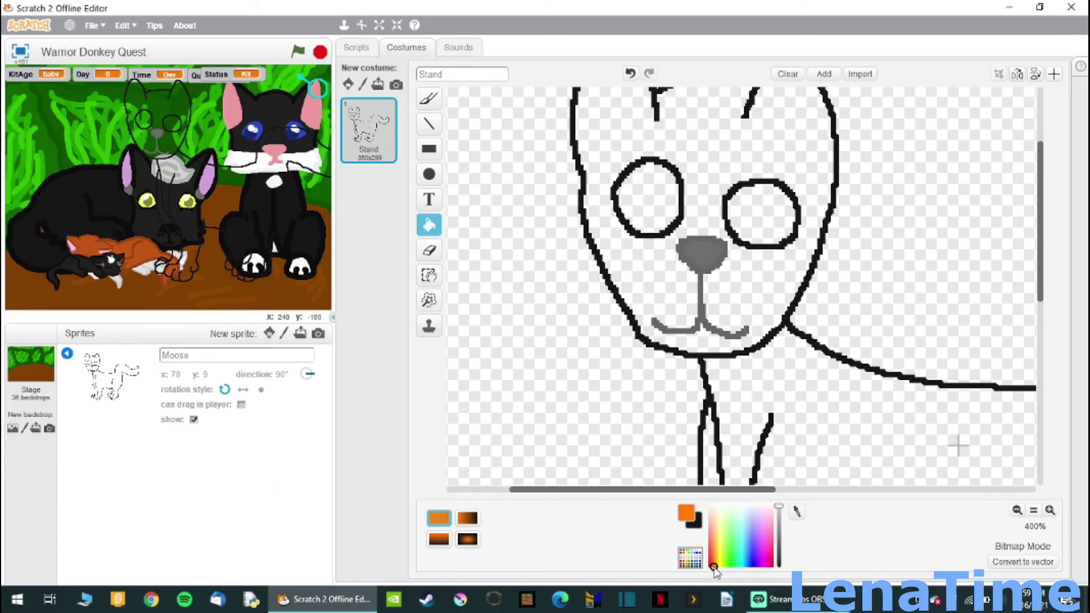
pyautogui.click(647, 196)
pyautogui.click(760, 213)
pyautogui.moveTo(779, 506); pyautogui.dragTo(779, 546)
pyautogui.click(429, 98)
pyautogui.moveTo(652, 173); pyautogui.dragTo(654, 176)
pyautogui.moveTo(760, 196); pyautogui.dragTo(762, 197)
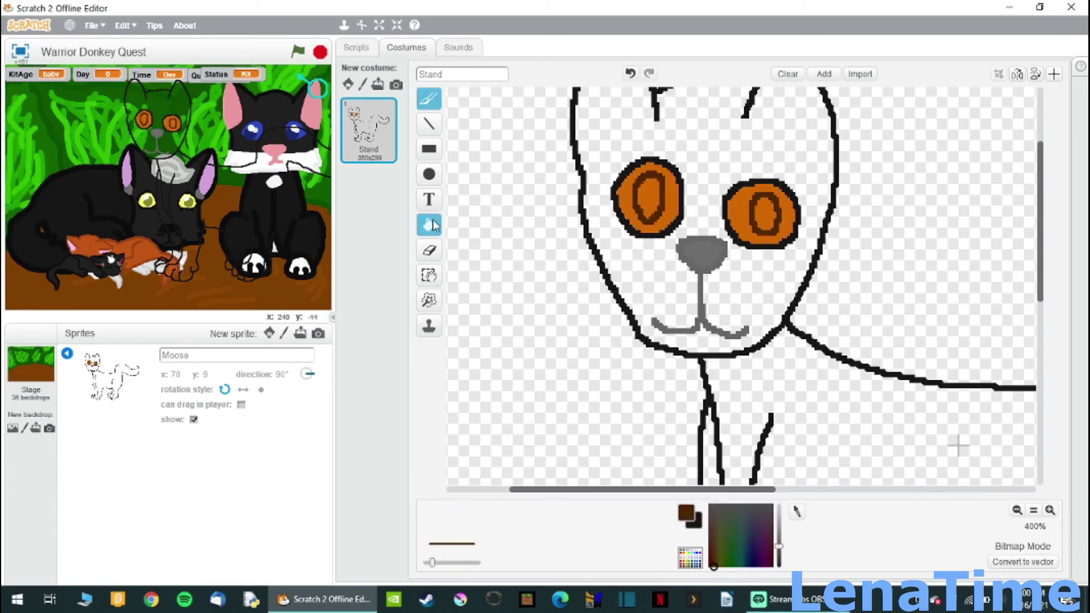
# Fill both pupils dark brown and add a small white highlight to each eye.
pyautogui.click(433, 225)
pyautogui.click(650, 199)
pyautogui.click(763, 215)
pyautogui.click(741, 503)
pyautogui.moveTo(779, 543); pyautogui.dragTo(779, 506)
pyautogui.click(634, 181)
pyautogui.click(751, 197)
pyautogui.scroll(3, 1047, 215)
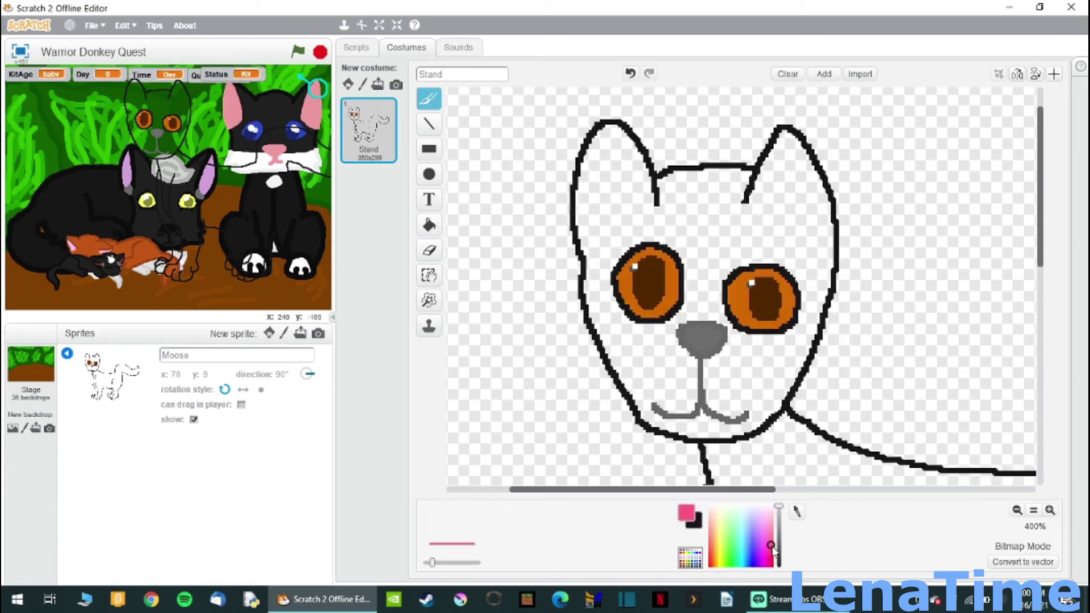
# Draw the inner ears in the nose's grey and fill both of them.
pyautogui.click(797, 512)
pyautogui.click(701, 336)
pyautogui.moveTo(593, 222); pyautogui.dragTo(596, 225)
pyautogui.moveTo(774, 160); pyautogui.dragTo(803, 223)
pyautogui.click(428, 225)
pyautogui.click(613, 193)
pyautogui.click(786, 196)
# Fill the cat's body, near legs, tail and head with a near-black grey based on the outline colour.
pyautogui.click(1033, 510)
pyautogui.click(797, 512)
pyautogui.click(667, 267)
pyautogui.click(428, 225)
pyautogui.click(738, 318)
pyautogui.click(1050, 510)
pyautogui.click(613, 171)
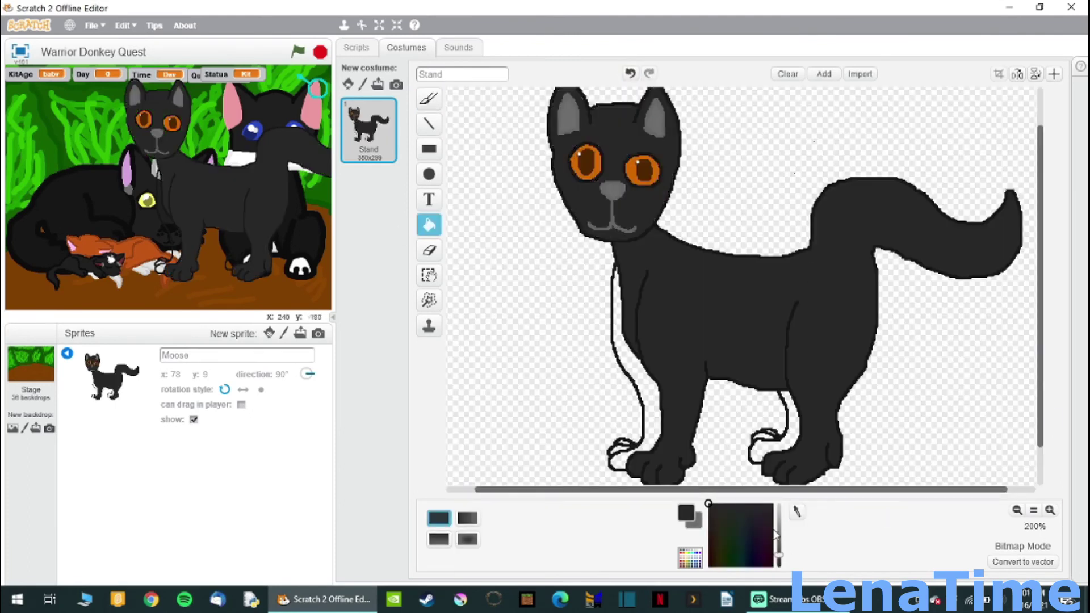
# Fill the cat's remaining white areas on the far front and hind legs dark grey.
pyautogui.click(1050, 510)
pyautogui.scroll(-3, 1050, 317)
pyautogui.scroll(-1, 1050, 317)
pyautogui.click(1017, 510)
pyautogui.click(1017, 509)
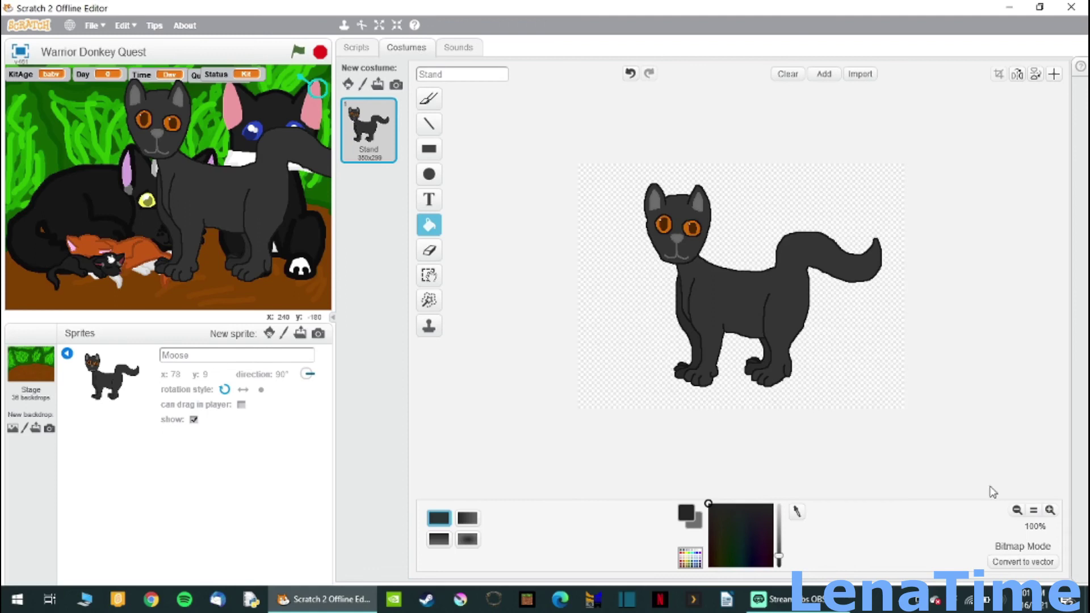
# Shrink the Moose sprite slightly on the stage and make it hide when the green flag is clicked.
pyautogui.click(67, 354)
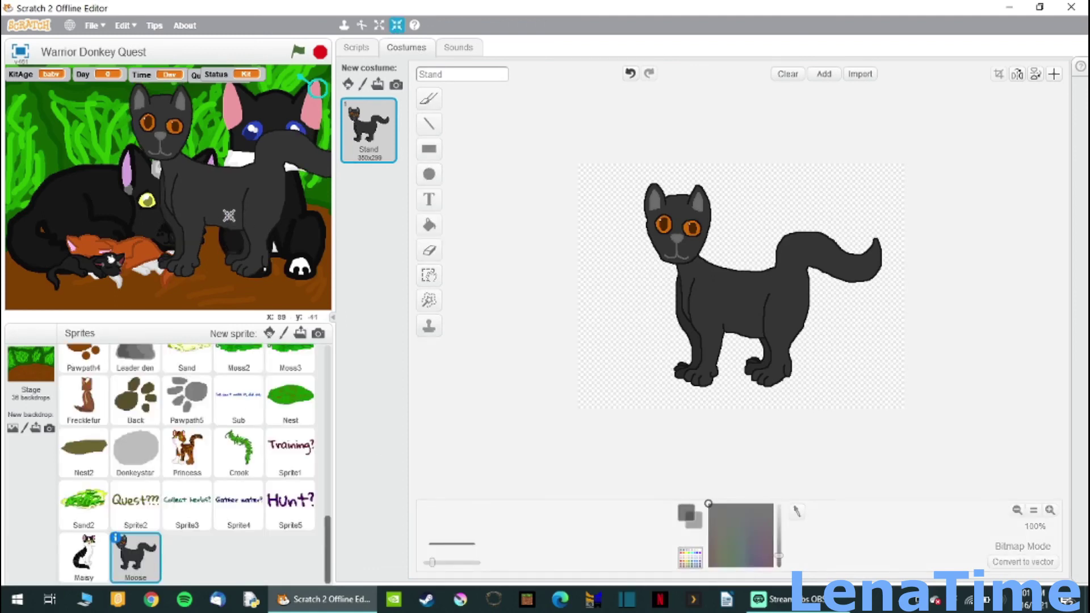
pyautogui.click(356, 48)
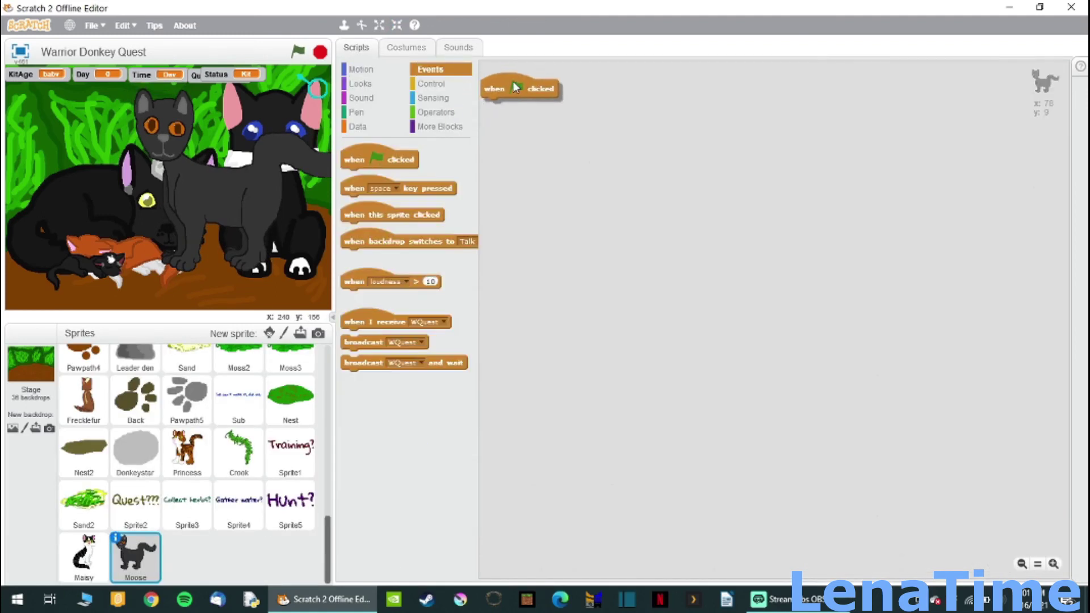
pyautogui.moveTo(515, 88); pyautogui.dragTo(518, 88)
pyautogui.click(359, 83)
pyautogui.moveTo(349, 253); pyautogui.dragTo(495, 107)
pyautogui.click(441, 68)
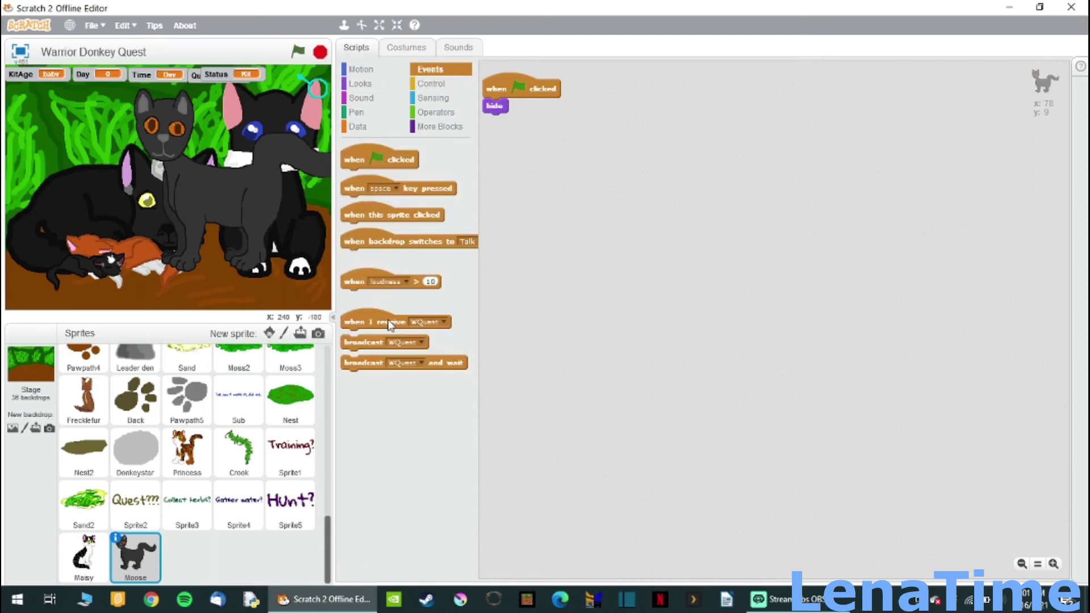
pyautogui.moveTo(390, 324); pyautogui.dragTo(399, 248)
# Run the game in full screen and enter Wind as the kit's name.
pyautogui.click(92, 25)
pyautogui.click(298, 51)
pyautogui.click(21, 52)
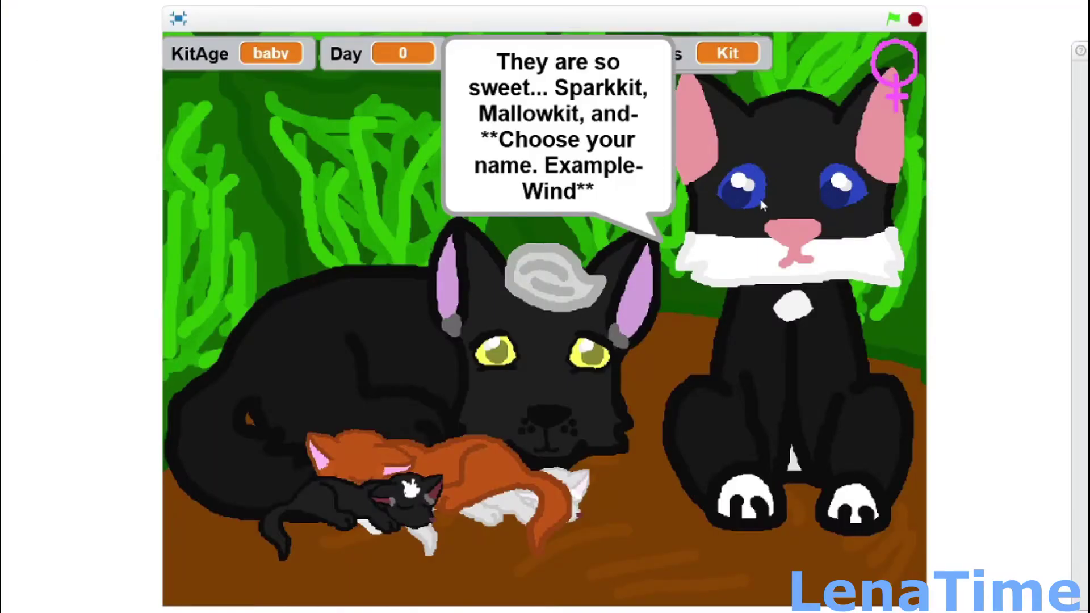
pyautogui.write('Wind')
pyautogui.press('Return')
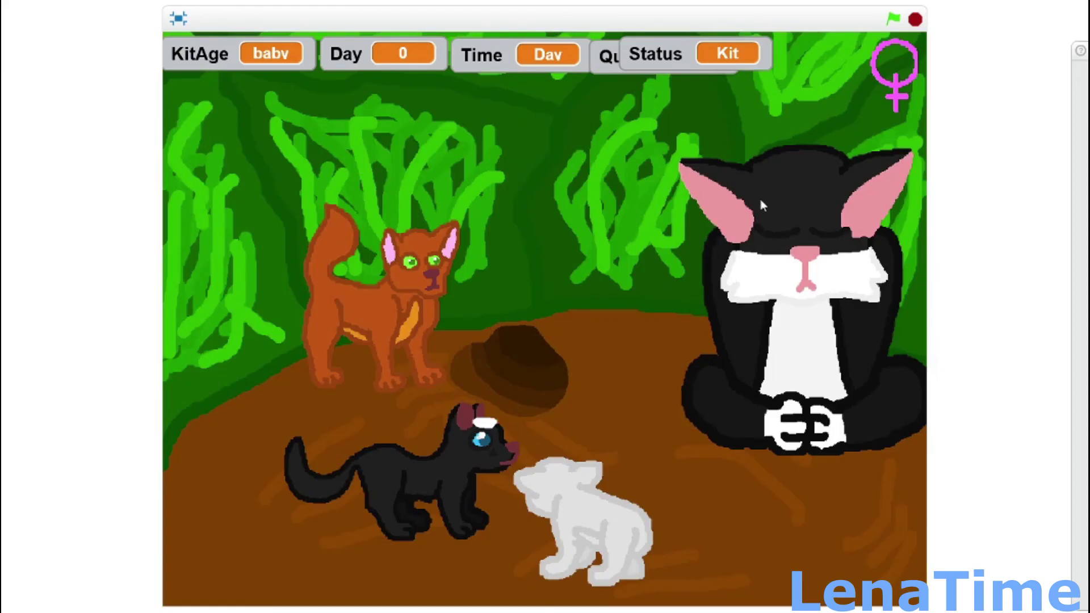
# Test-play the game by moving the kit between the den and camp scenes, and return to the editor.
pyautogui.click(567, 314)
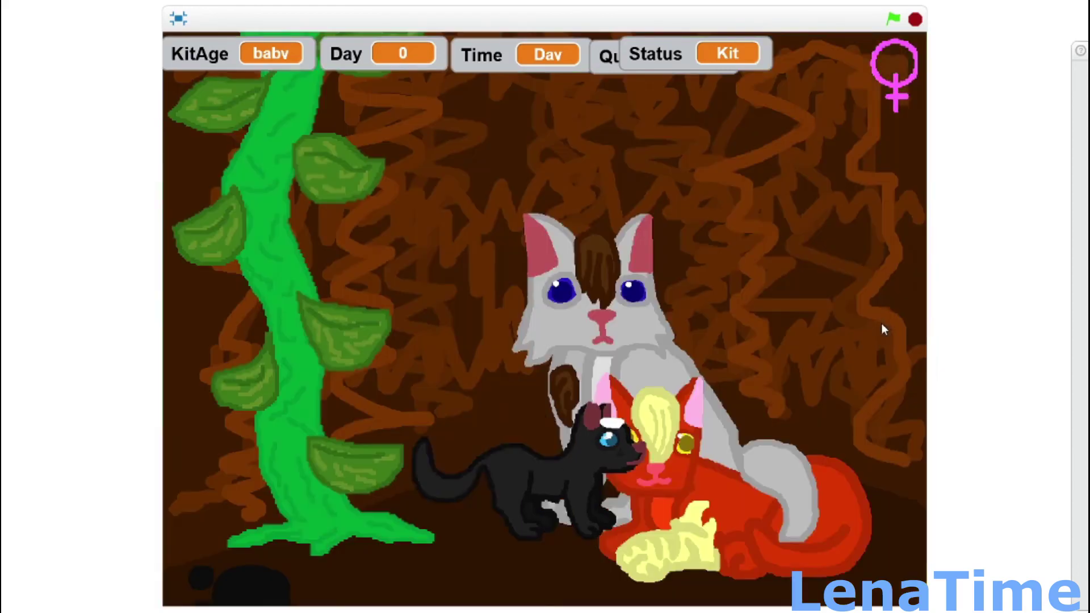
pyautogui.click(280, 261)
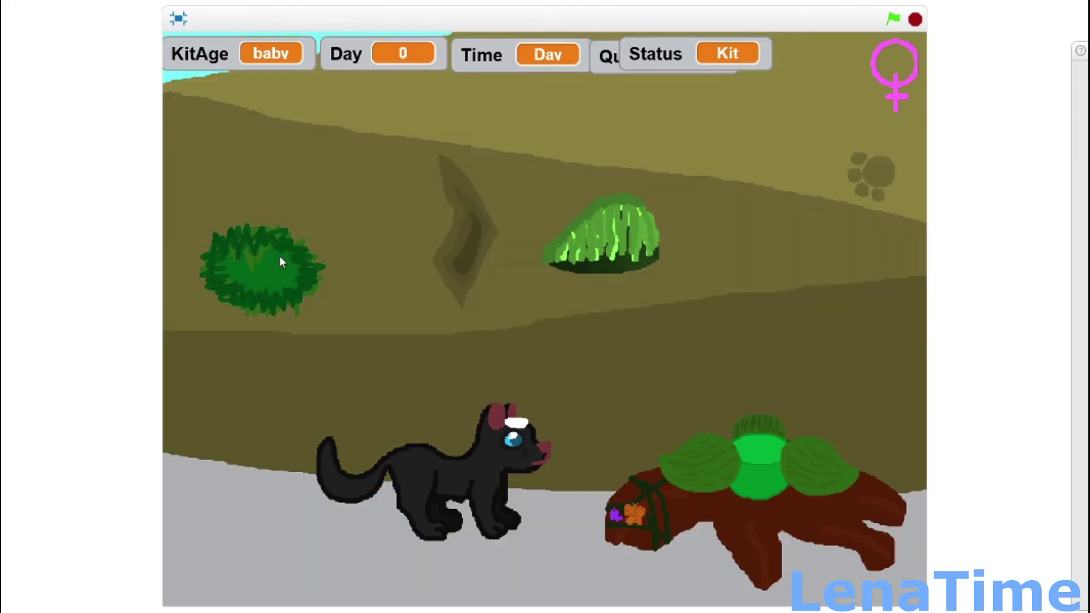
pyautogui.click(883, 183)
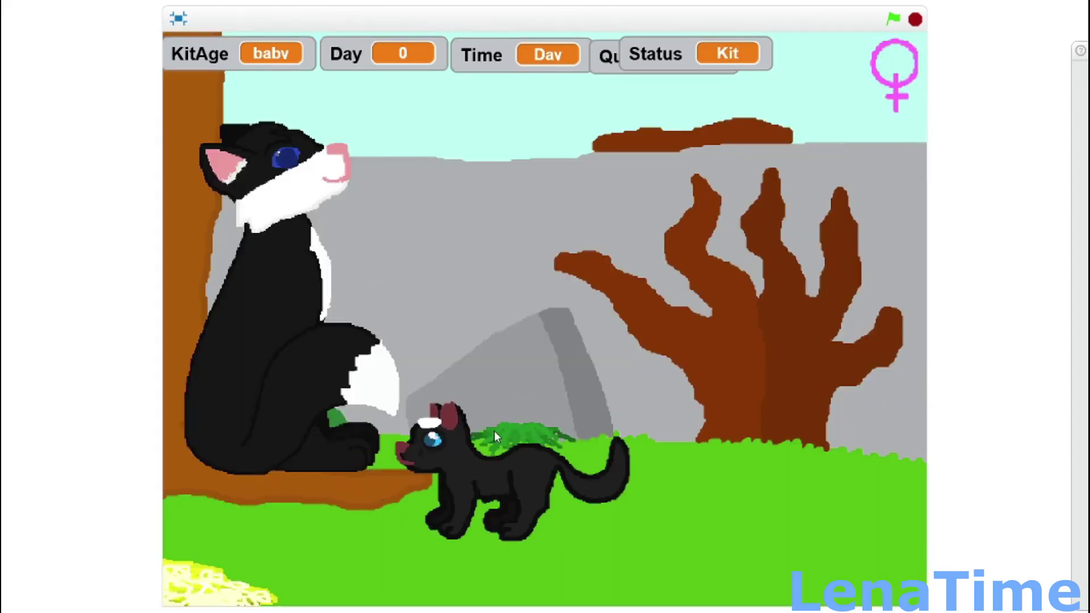
pyautogui.click(494, 431)
pyautogui.click(731, 350)
pyautogui.click(308, 370)
pyautogui.click(307, 370)
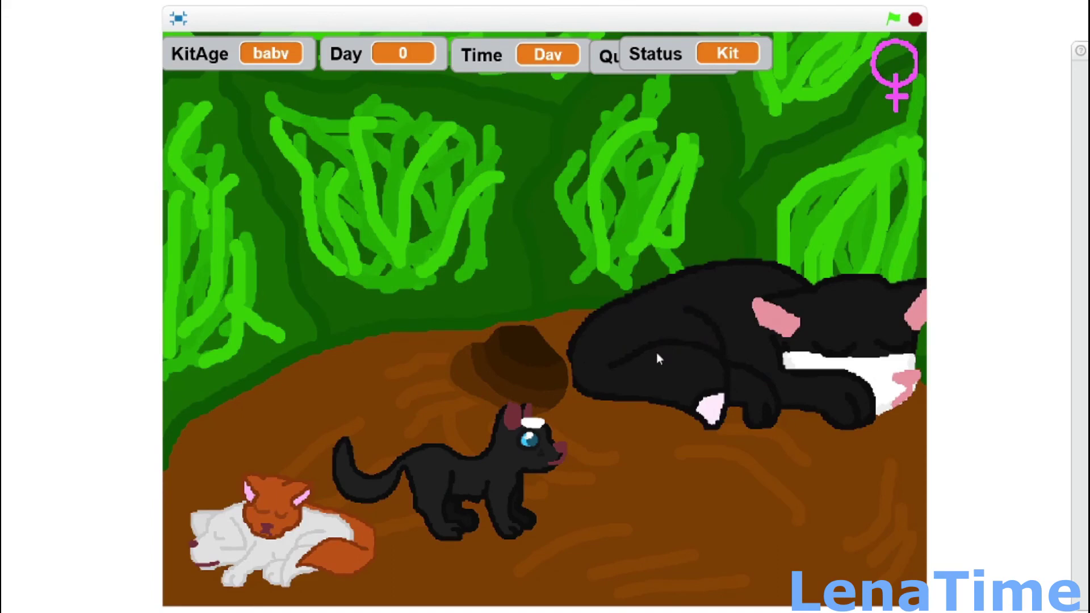
pyautogui.click(494, 363)
pyautogui.click(881, 338)
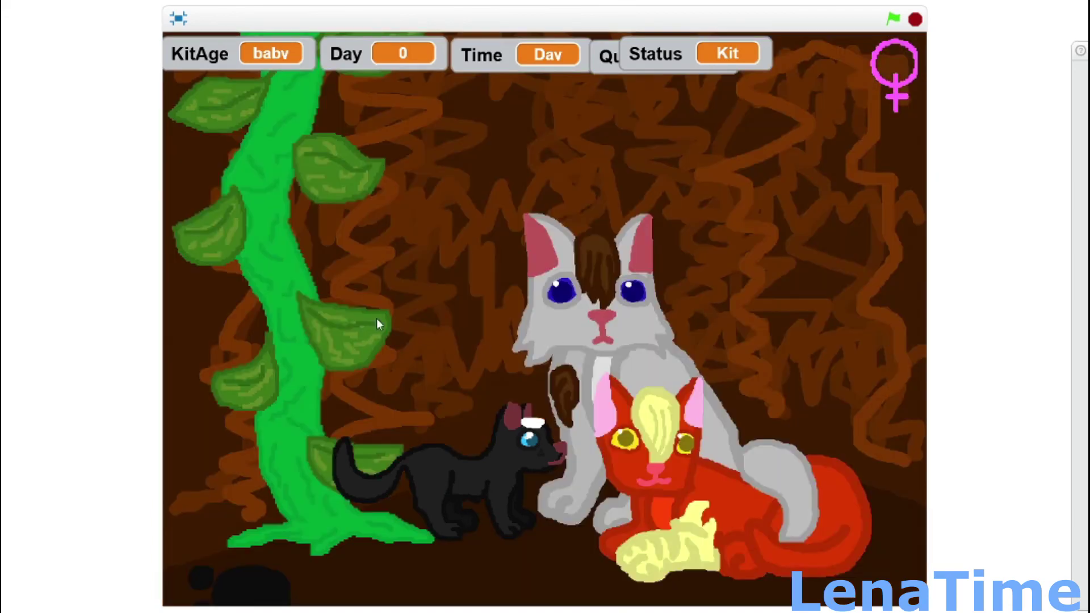
pyautogui.click(178, 18)
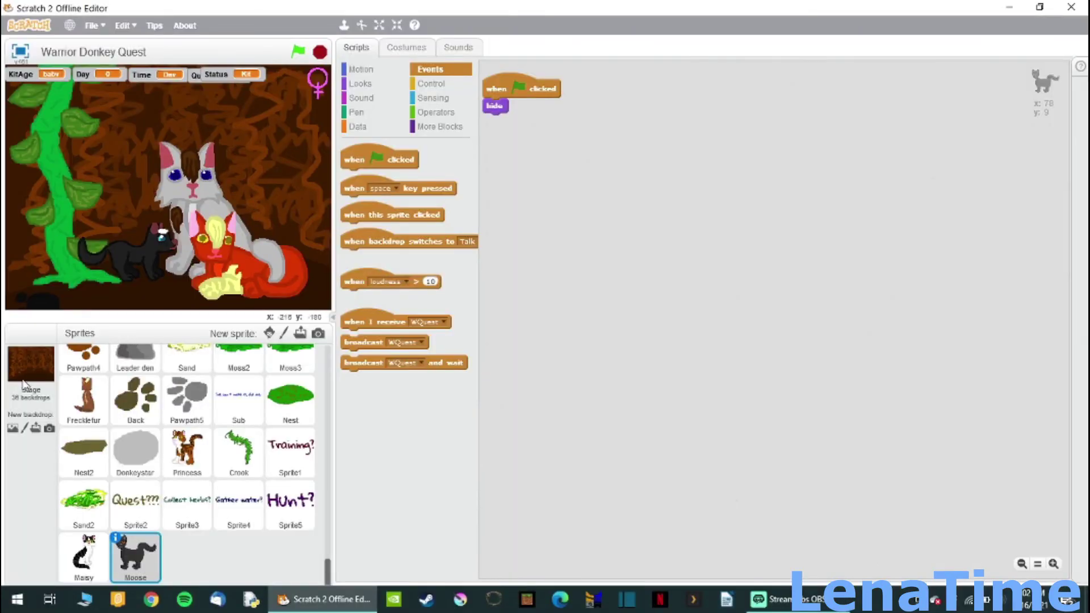
# Turn the darkest leaf in the Dock sprite's costume1 the opposite way and place it over the medium green leaf.
pyautogui.click(55, 347)
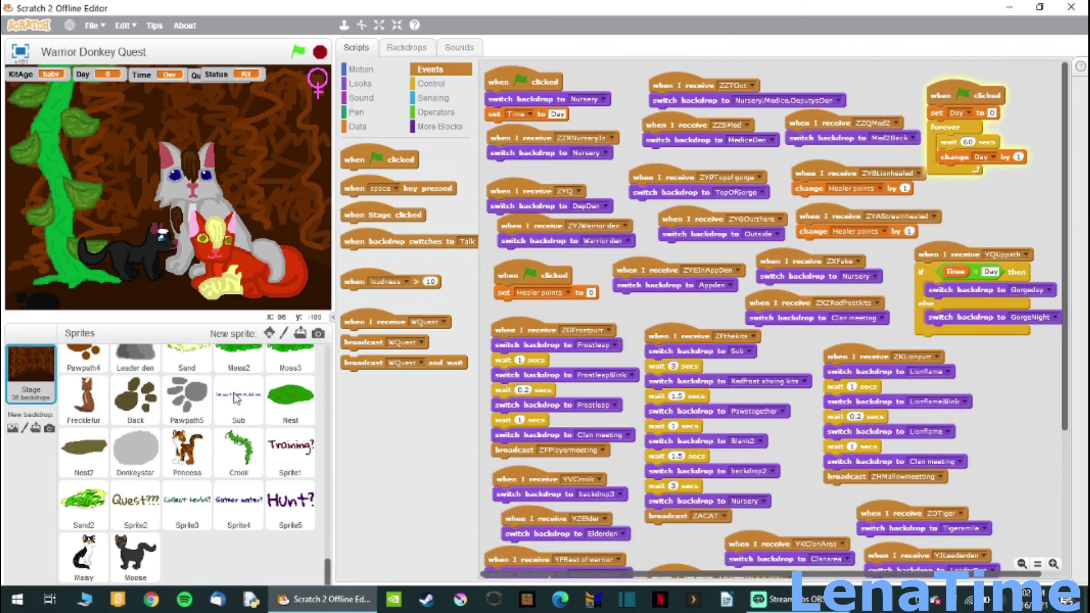
pyautogui.scroll(5, 187, 460)
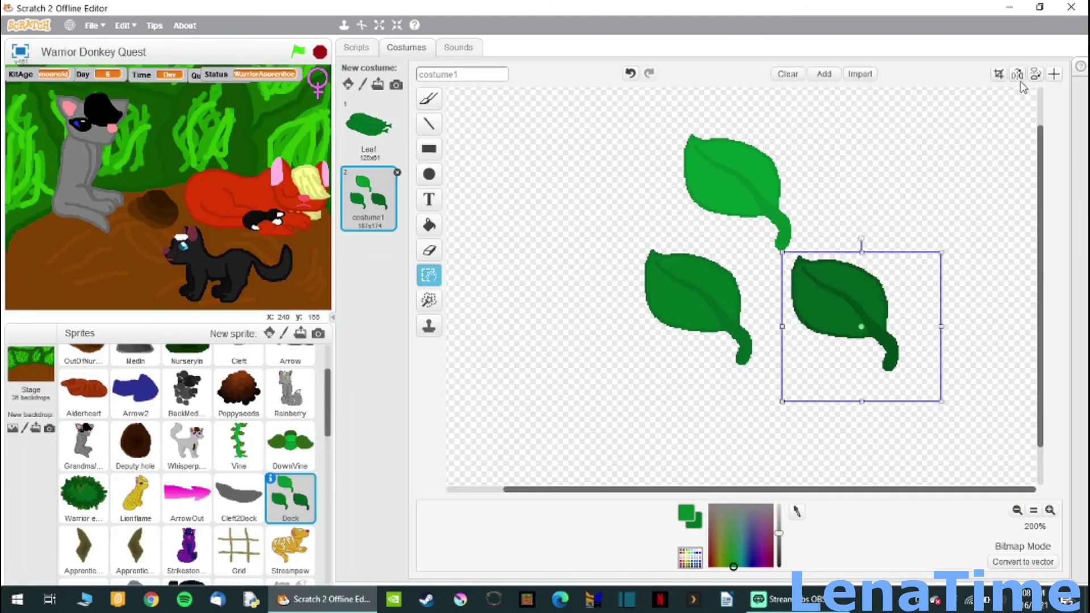
pyautogui.moveTo(840, 318); pyautogui.dragTo(664, 347)
pyautogui.hotkey('ctrl', 'z')
pyautogui.moveTo(884, 320); pyautogui.dragTo(903, 375)
pyautogui.moveTo(840, 317); pyautogui.dragTo(682, 341)
pyautogui.moveTo(652, 115); pyautogui.dragTo(810, 250)
pyautogui.moveTo(763, 191); pyautogui.dragTo(712, 271)
pyautogui.moveTo(696, 344); pyautogui.dragTo(732, 340)
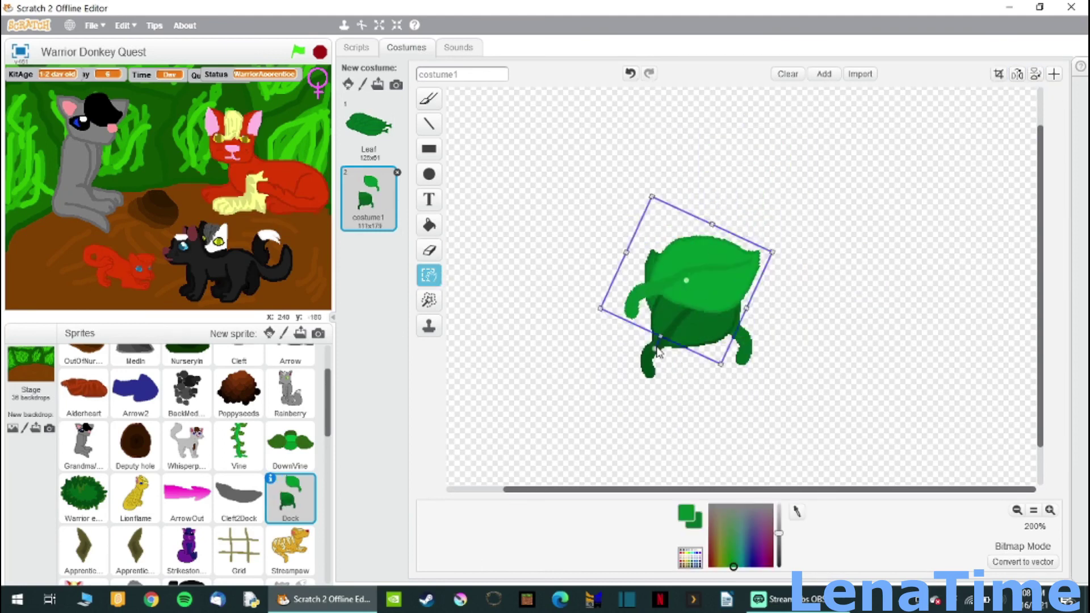
pyautogui.hotkey('ctrl', 'z')
pyautogui.hotkey('ctrl', 'z')
# Rotate the light green leaf in the Dock costume and stack it with the other two leaves.
pyautogui.click(429, 225)
pyautogui.click(429, 275)
pyautogui.moveTo(671, 114); pyautogui.dragTo(832, 257)
pyautogui.moveTo(831, 256); pyautogui.dragTo(954, 312)
pyautogui.moveTo(873, 177); pyautogui.dragTo(905, 311)
pyautogui.hotkey('ctrl', 'z')
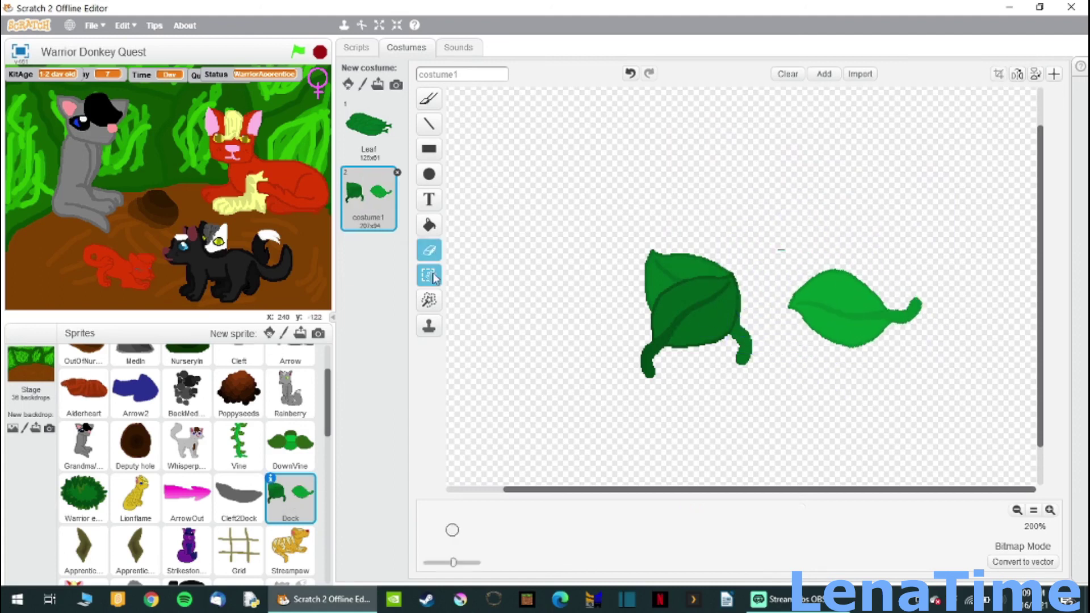
pyautogui.moveTo(624, 227); pyautogui.dragTo(909, 386)
pyautogui.moveTo(871, 296); pyautogui.dragTo(851, 292)
# Add a costume switch to the Dock sprite's green-flag script.
pyautogui.click(356, 47)
pyautogui.click(372, 84)
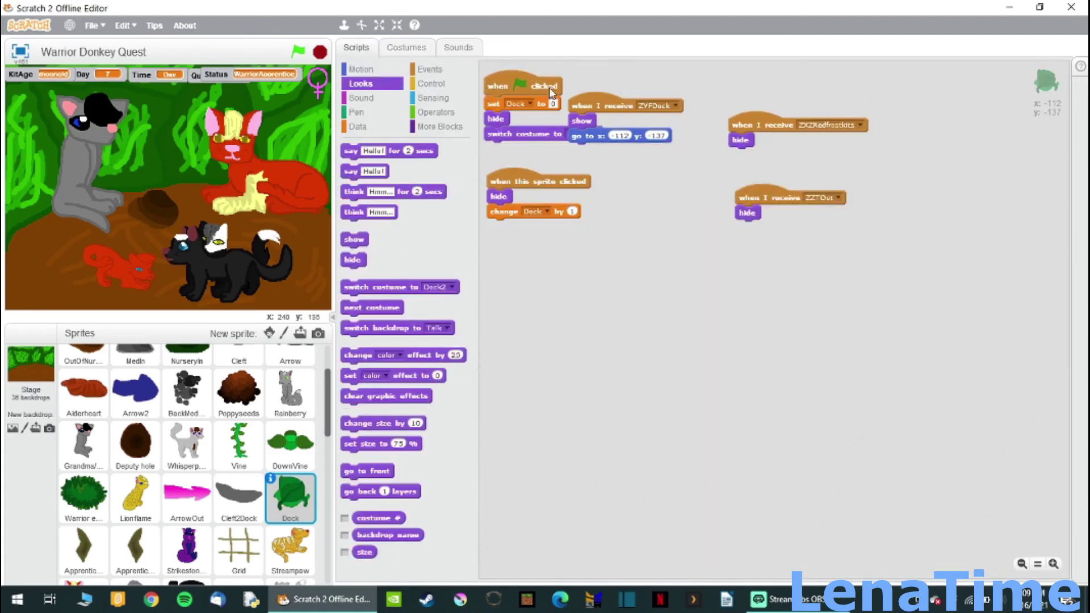
pyautogui.scroll(-1, 245, 454)
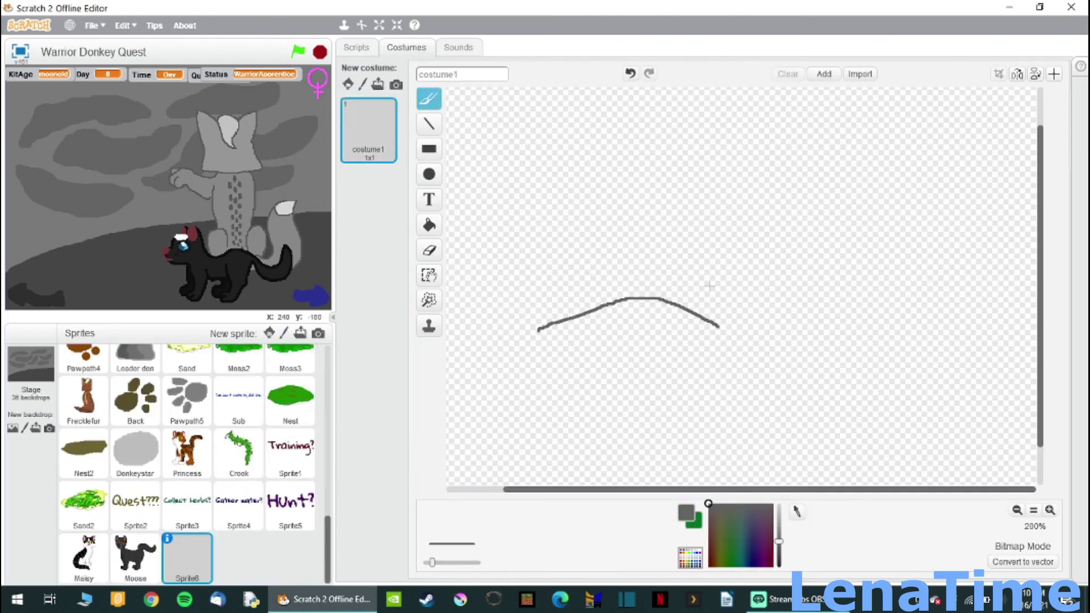
# Undo the grey line drawn in Sprite6 and copy the MediceDen backdrop into that sprite as a costume.
pyautogui.click(630, 72)
pyautogui.click(30, 369)
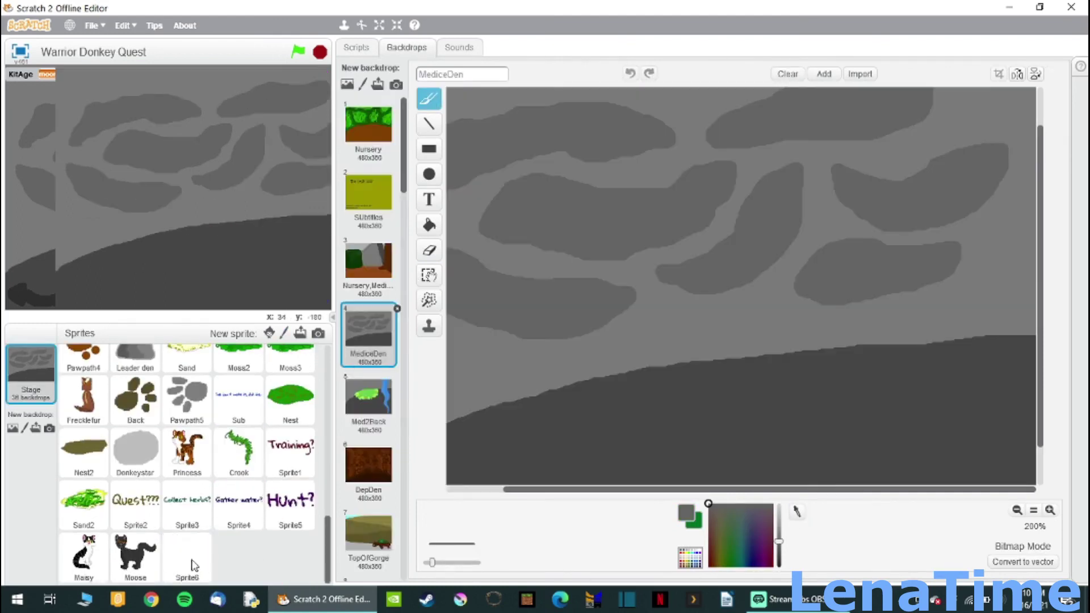
pyautogui.moveTo(367, 340); pyautogui.dragTo(187, 559)
pyautogui.click(188, 559)
# Clear the MediceDen costume's surroundings with transparent fill, keeping only one dark grey stone patch.
pyautogui.click(429, 224)
pyautogui.click(779, 507)
pyautogui.click(718, 203)
pyautogui.click(846, 233)
pyautogui.click(749, 258)
pyautogui.click(823, 278)
pyautogui.click(429, 123)
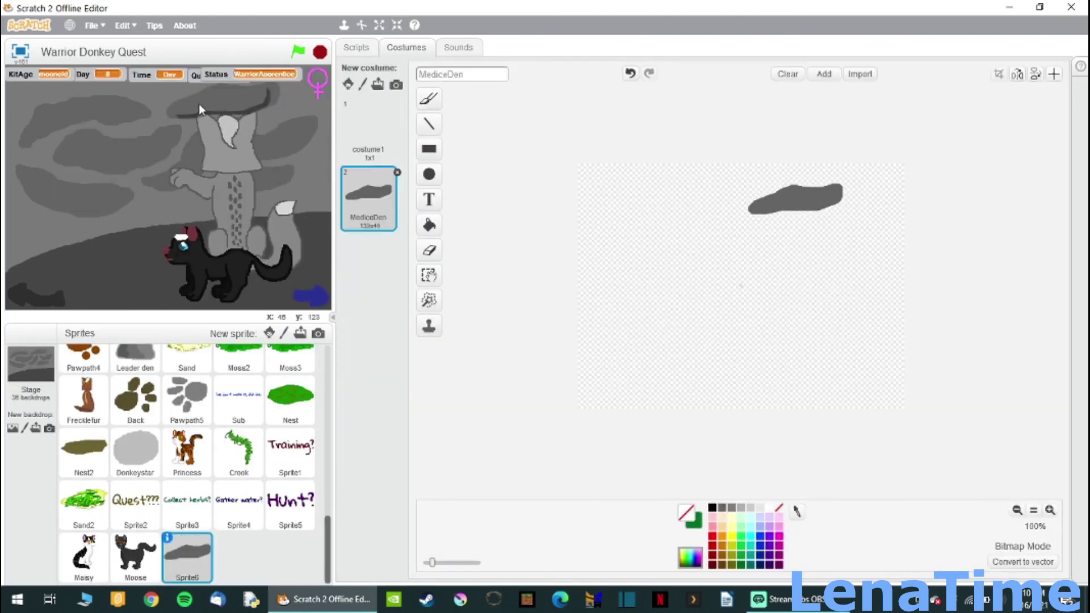
# Make Sprite6 hide when the green flag is clicked and when it receives ZZQMed2.
pyautogui.click(356, 47)
pyautogui.click(429, 69)
pyautogui.moveTo(352, 159); pyautogui.dragTo(494, 86)
pyautogui.moveTo(352, 322); pyautogui.dragTo(548, 125)
pyautogui.click(637, 123)
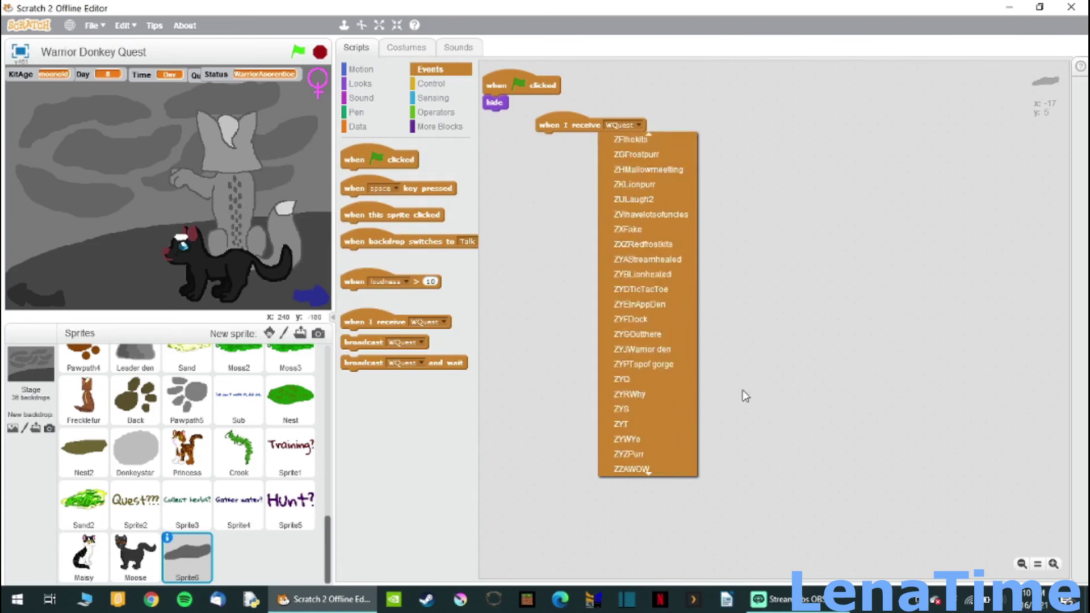
pyautogui.click(653, 471)
pyautogui.click(360, 83)
pyautogui.moveTo(352, 260); pyautogui.dragTo(546, 140)
# Add a second receive script that hides the grey patch sprite on the ZZTOut message.
pyautogui.click(696, 170)
pyautogui.scroll(-5, 727, 489)
pyautogui.click(712, 422)
pyautogui.moveTo(596, 170); pyautogui.dragTo(590, 154)
# Add a ZZSMed receive script that shows the sprite, moves it to x -17, y 5 and sends it back 1 layer.
pyautogui.rightClick(629, 159)
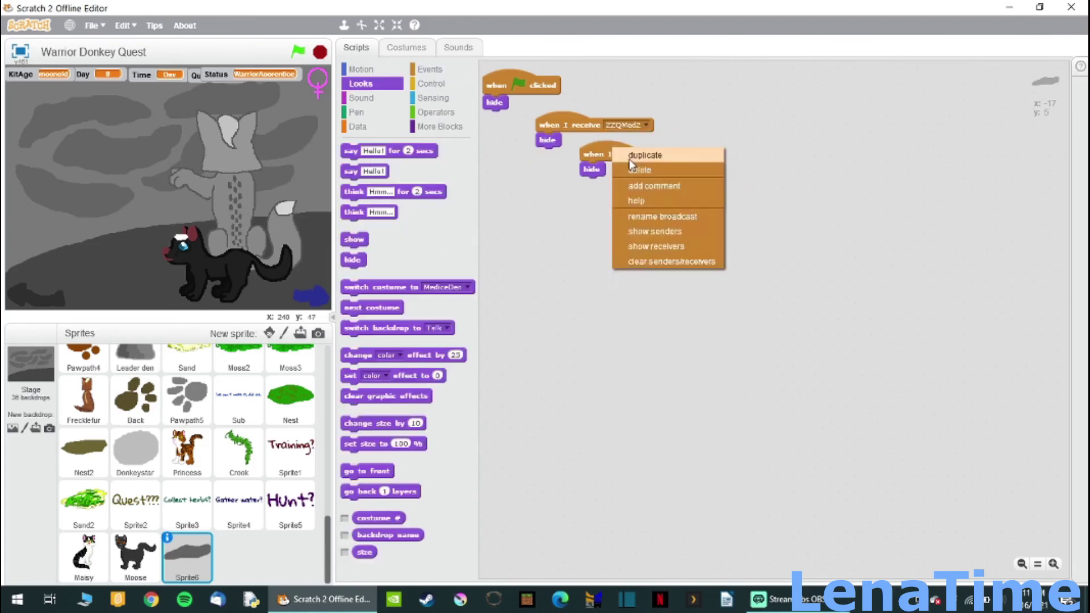
pyautogui.click(645, 159)
pyautogui.click(639, 205)
pyautogui.click(728, 206)
pyautogui.click(718, 430)
pyautogui.click(356, 69)
pyautogui.moveTo(354, 252); pyautogui.dragTo(630, 212)
pyautogui.click(361, 83)
pyautogui.moveTo(358, 491); pyautogui.dragTo(628, 227)
pyautogui.moveTo(630, 183); pyautogui.dragTo(755, 105)
# Add a sprite-clicked script with an if-else testing MedApprentice = Status, and open the sprite's properties.
pyautogui.click(430, 69)
pyautogui.moveTo(351, 211); pyautogui.dragTo(517, 232)
pyautogui.click(357, 126)
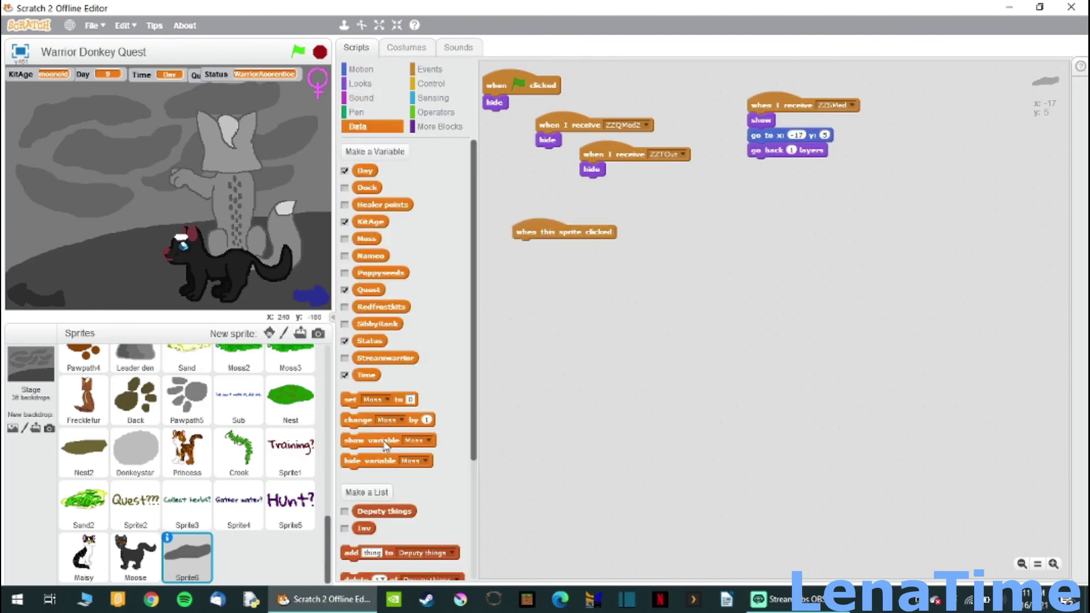
pyautogui.click(430, 84)
pyautogui.moveTo(348, 289); pyautogui.dragTo(517, 248)
pyautogui.click(437, 112)
pyautogui.moveTo(347, 248); pyautogui.dragTo(538, 248)
pyautogui.moveTo(632, 310); pyautogui.dragTo(580, 251)
pyautogui.click(543, 248)
pyautogui.write('MedApprentice')
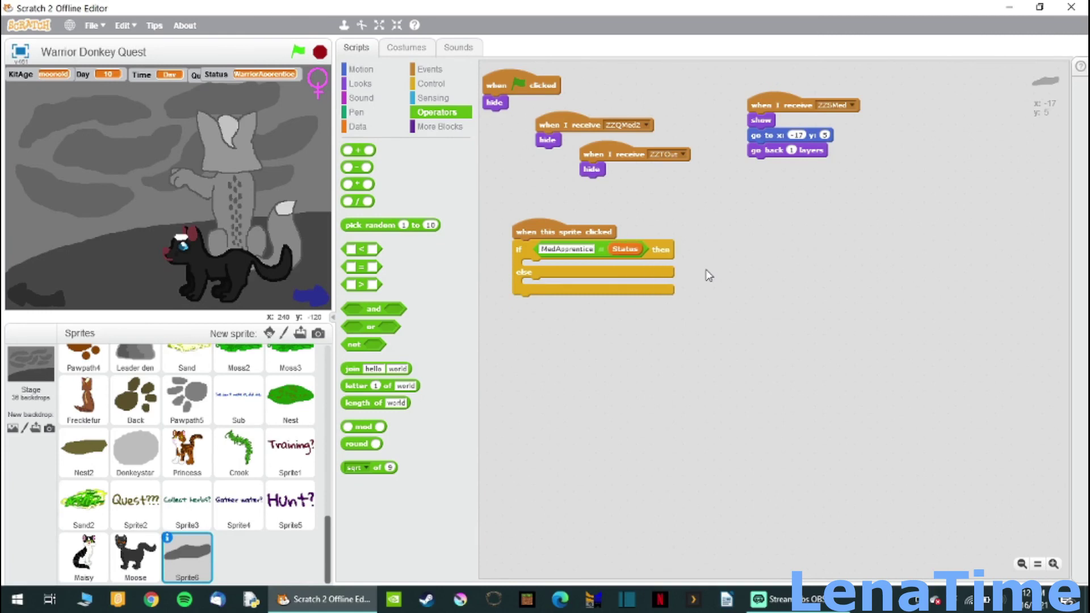
pyautogui.click(360, 83)
pyautogui.click(167, 538)
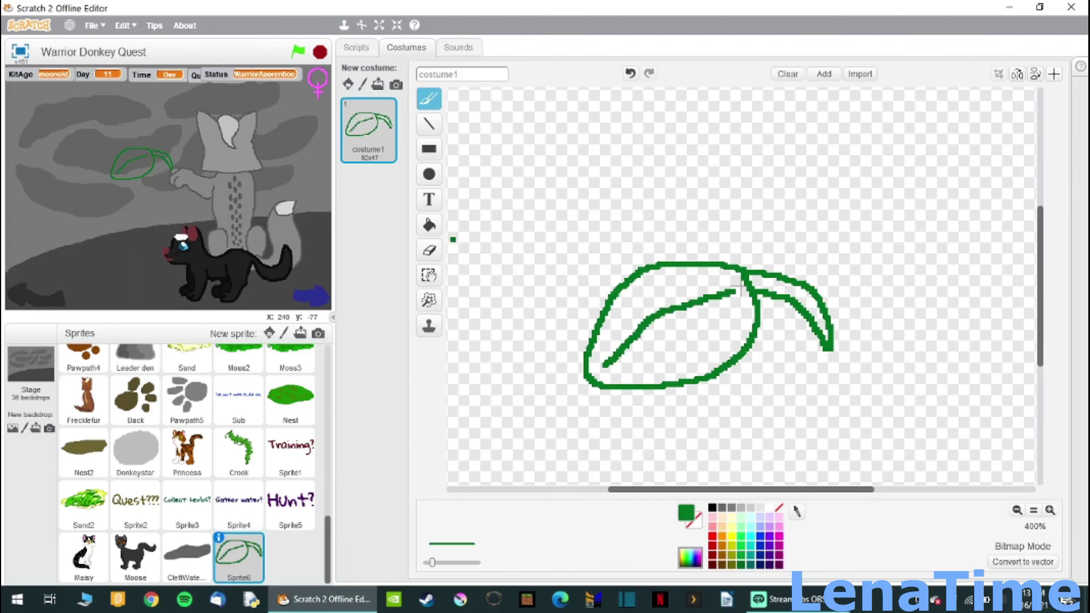
# Fill the outlined leaf in the new Sprite6 costume with green.
pyautogui.click(797, 511)
pyautogui.click(429, 225)
pyautogui.click(669, 340)
# Paint a red flower over the leaf's stem end with a thicker brush, layering lighter red shades on dark red.
pyautogui.click(429, 98)
pyautogui.click(773, 554)
pyautogui.moveTo(681, 267); pyautogui.dragTo(738, 252)
pyautogui.moveTo(432, 563); pyautogui.dragTo(448, 562)
pyautogui.moveTo(682, 255)
pyautogui.mouseDown()
pyautogui.moveTo(744, 272)
pyautogui.moveTo(772, 301)
pyautogui.mouseUp()
pyautogui.moveTo(779, 529); pyautogui.dragTo(779, 513)
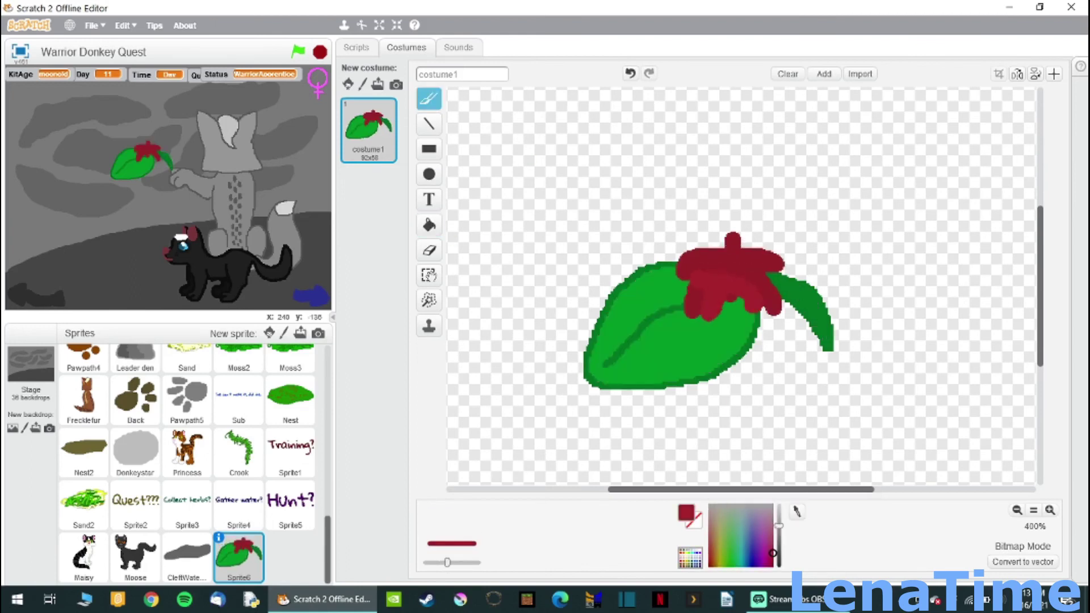
pyautogui.moveTo(698, 255); pyautogui.dragTo(760, 295)
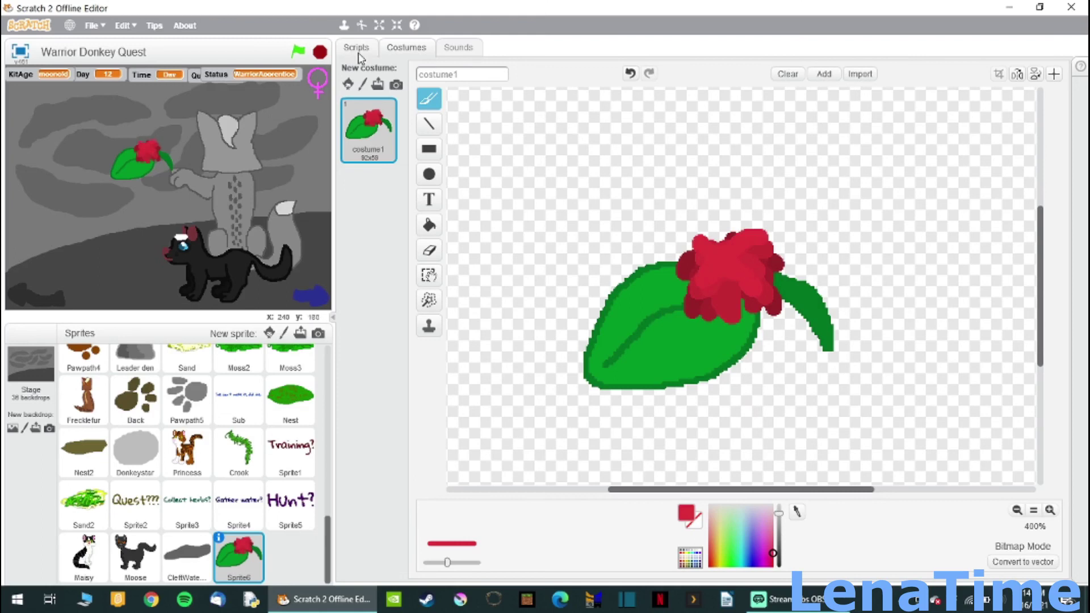
# Make the flower sprite hide at the green flag and add a receive block with a new message WMWatermint.
pyautogui.click(357, 48)
pyautogui.click(430, 69)
pyautogui.moveTo(352, 159); pyautogui.dragTo(494, 84)
pyautogui.moveTo(352, 321); pyautogui.dragTo(531, 122)
pyautogui.click(625, 122)
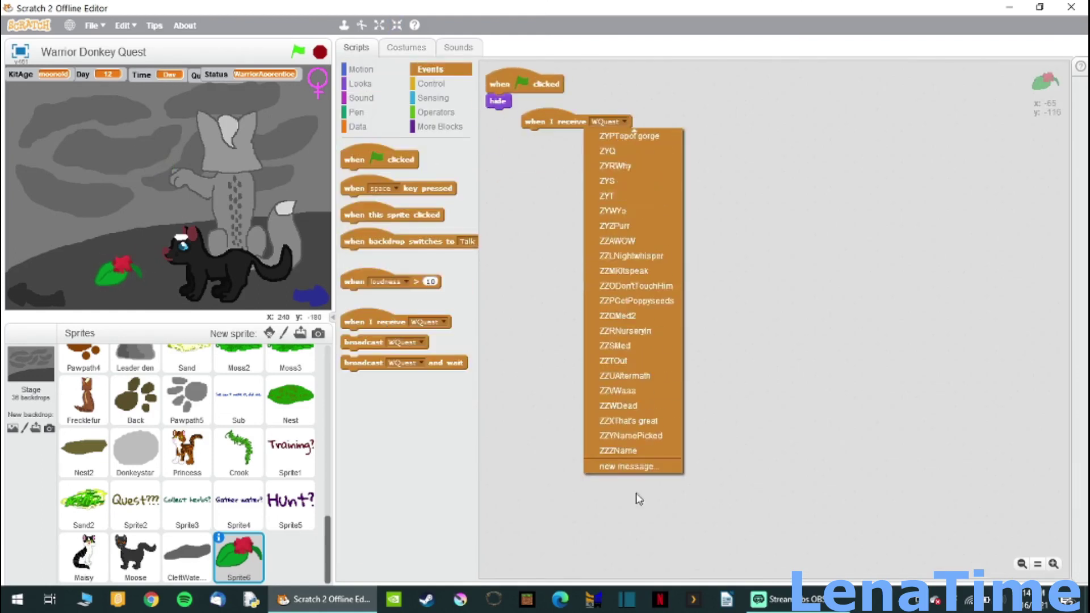
pyautogui.click(628, 466)
pyautogui.write('WMWatermint')
pyautogui.press('Return')
# Rename the sprite Watermint and make it show at x -69, y -103 when WMWatermint is received.
pyautogui.click(219, 537)
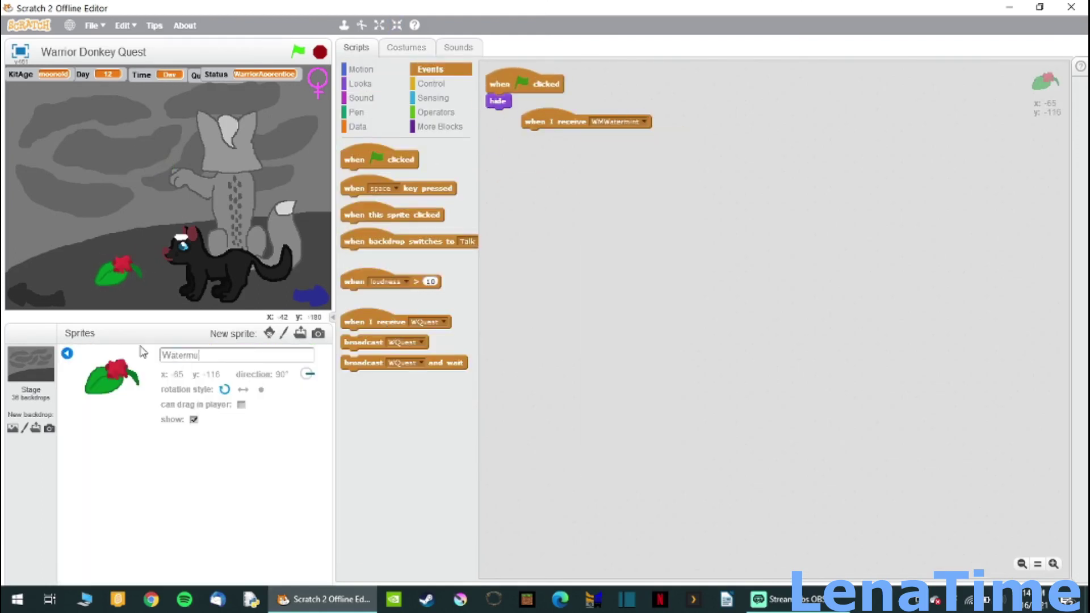
pyautogui.click(67, 353)
pyautogui.click(361, 68)
pyautogui.moveTo(351, 280); pyautogui.dragTo(528, 151)
# Make the Watermint sprite hide when clicked and create a Watermint variable for all sprites.
pyautogui.click(430, 68)
pyautogui.moveTo(352, 215); pyautogui.dragTo(502, 193)
pyautogui.click(357, 127)
pyautogui.click(375, 151)
pyautogui.write('Watermint')
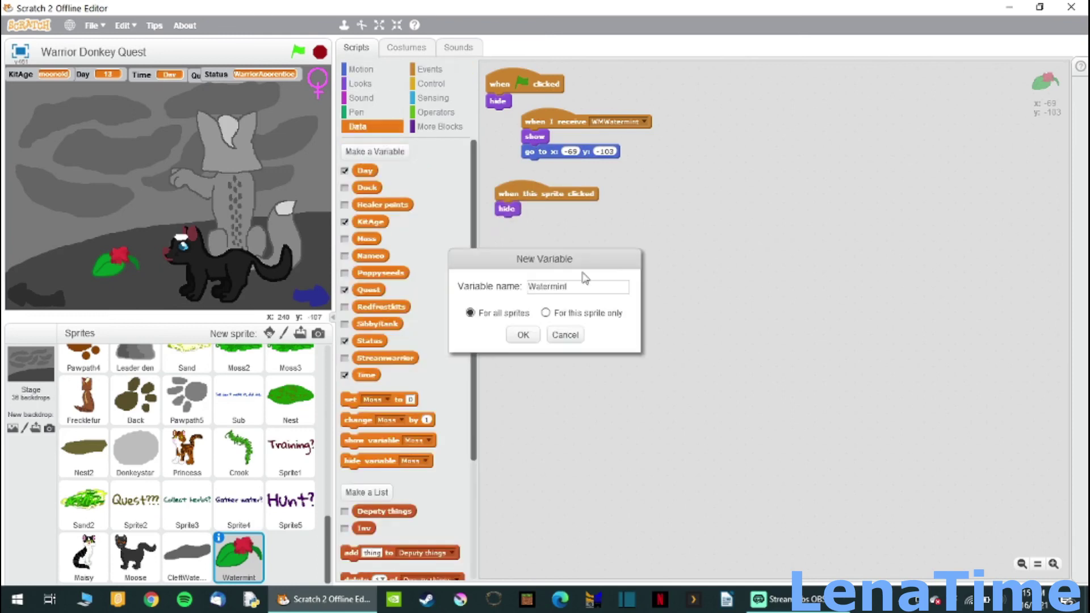
pyautogui.press('Return')
# Set Watermint to 0 at the green flag, change it by 1 when the sprite is clicked, and test the pickup on stage.
pyautogui.moveTo(528, 121); pyautogui.dragTo(637, 103)
pyautogui.moveTo(503, 194); pyautogui.dragTo(656, 156)
pyautogui.moveTo(349, 416); pyautogui.dragTo(494, 116)
pyautogui.moveTo(350, 436); pyautogui.dragTo(656, 171)
pyautogui.click(112, 259)
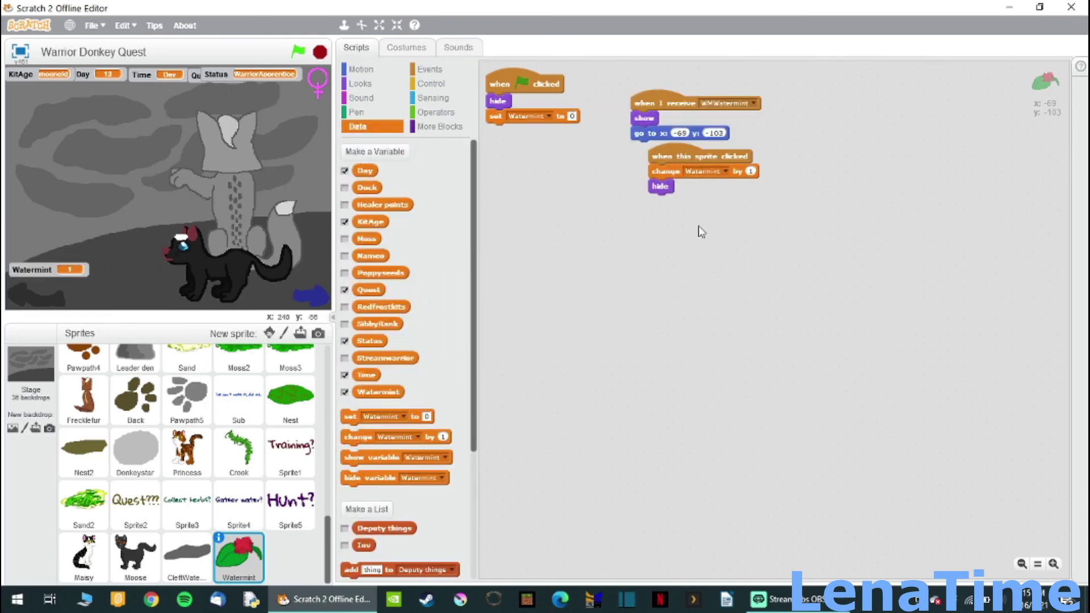